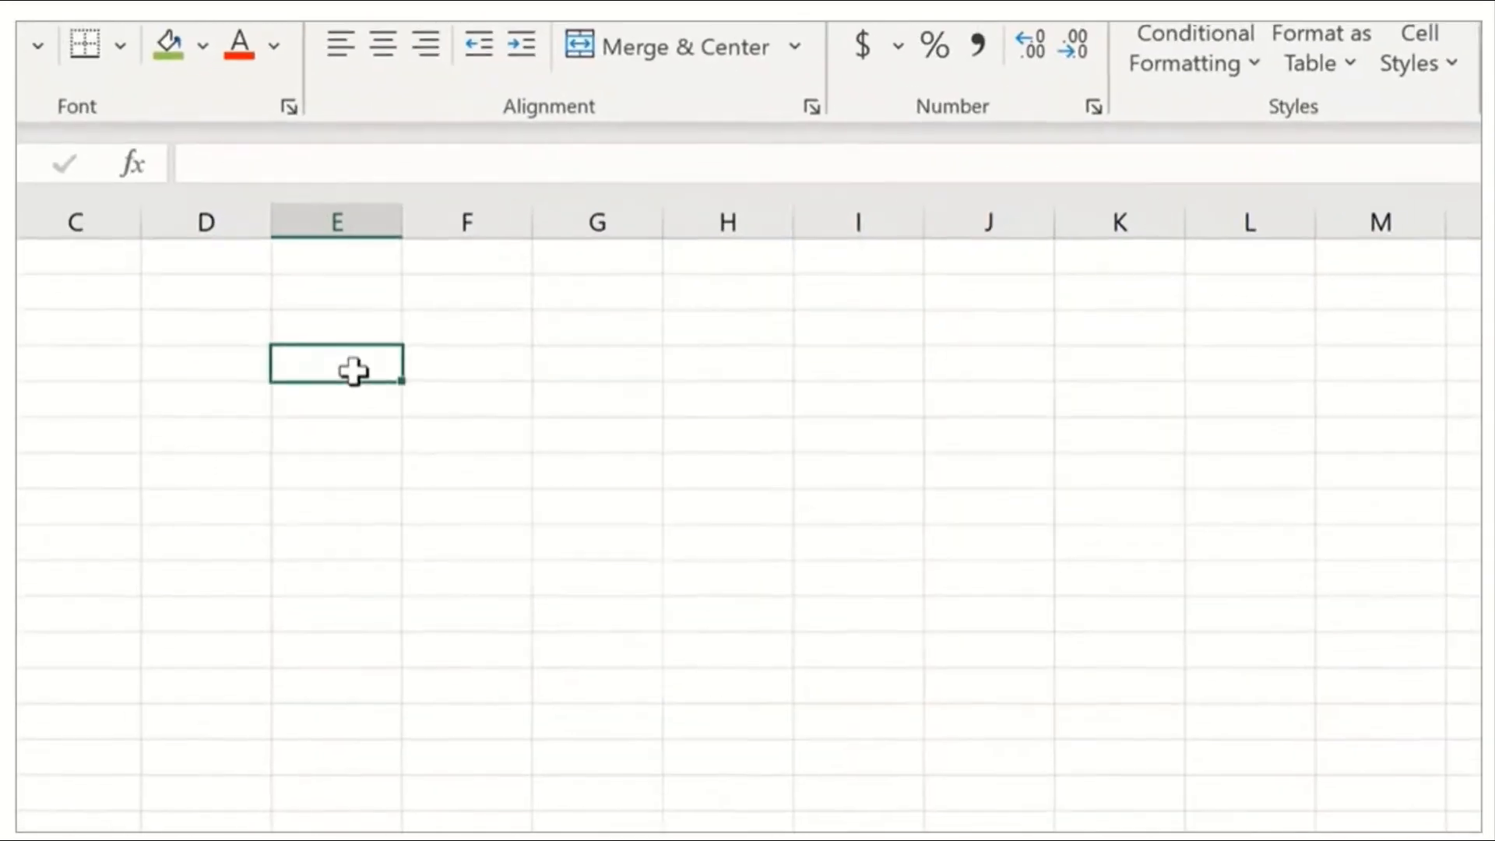
Examine the available number format categories in the Format Cells dialog and close it without changing anything
right_click(357, 389)
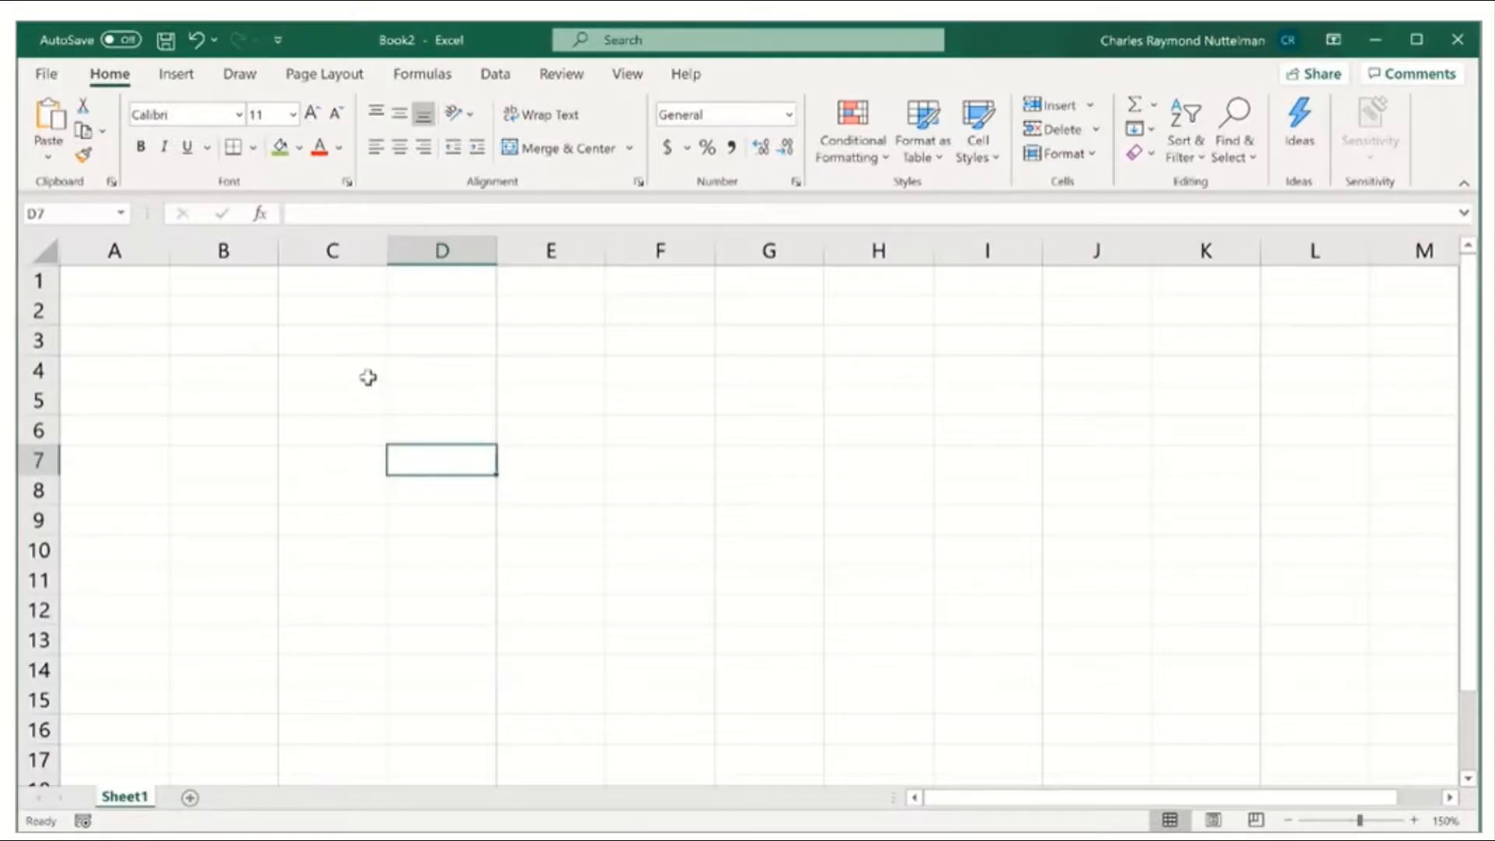
left_click(367, 377)
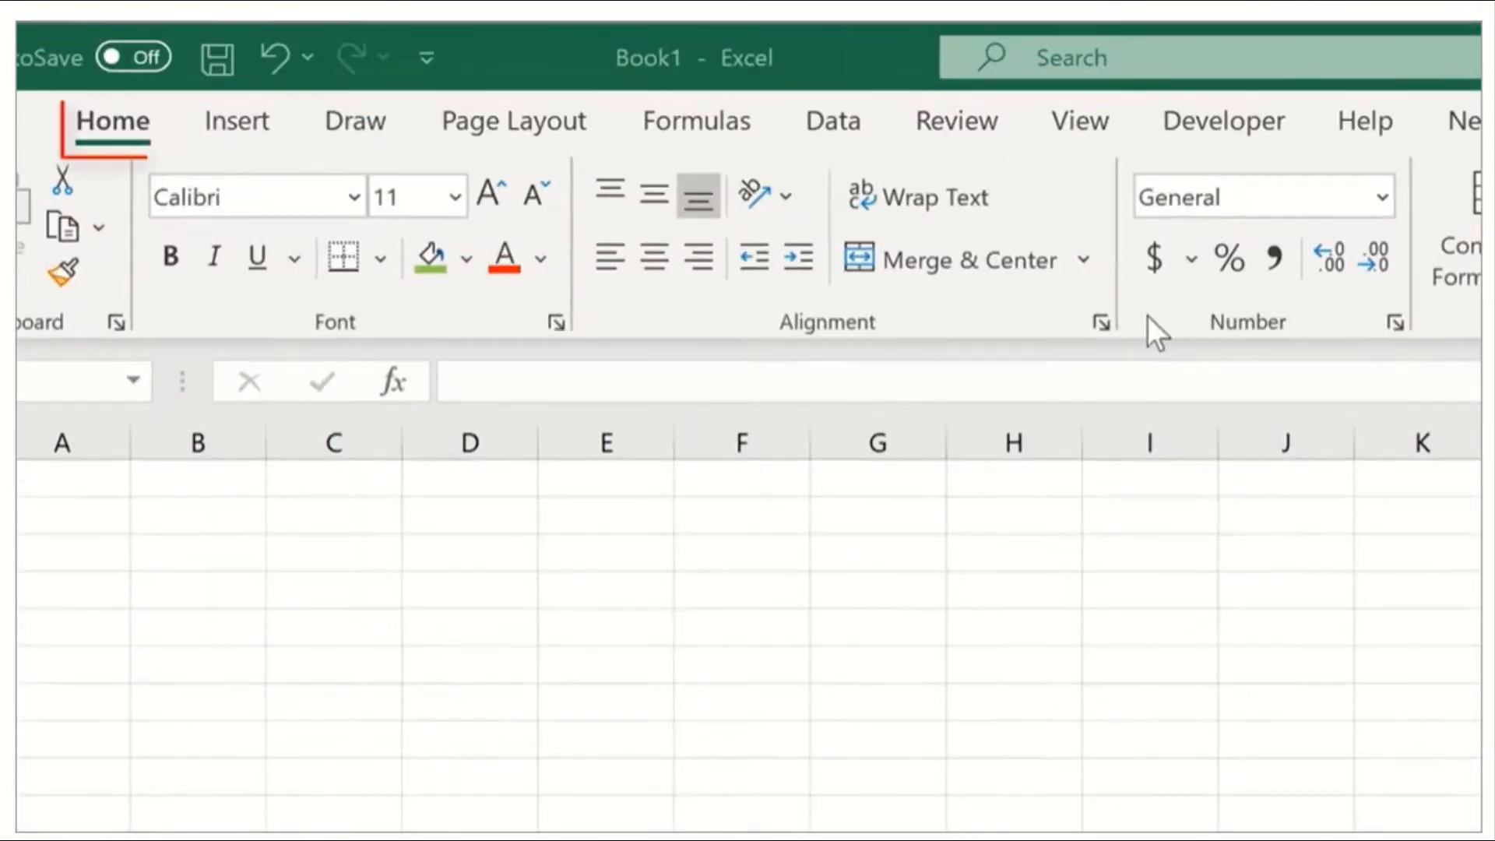
left_click(1381, 197)
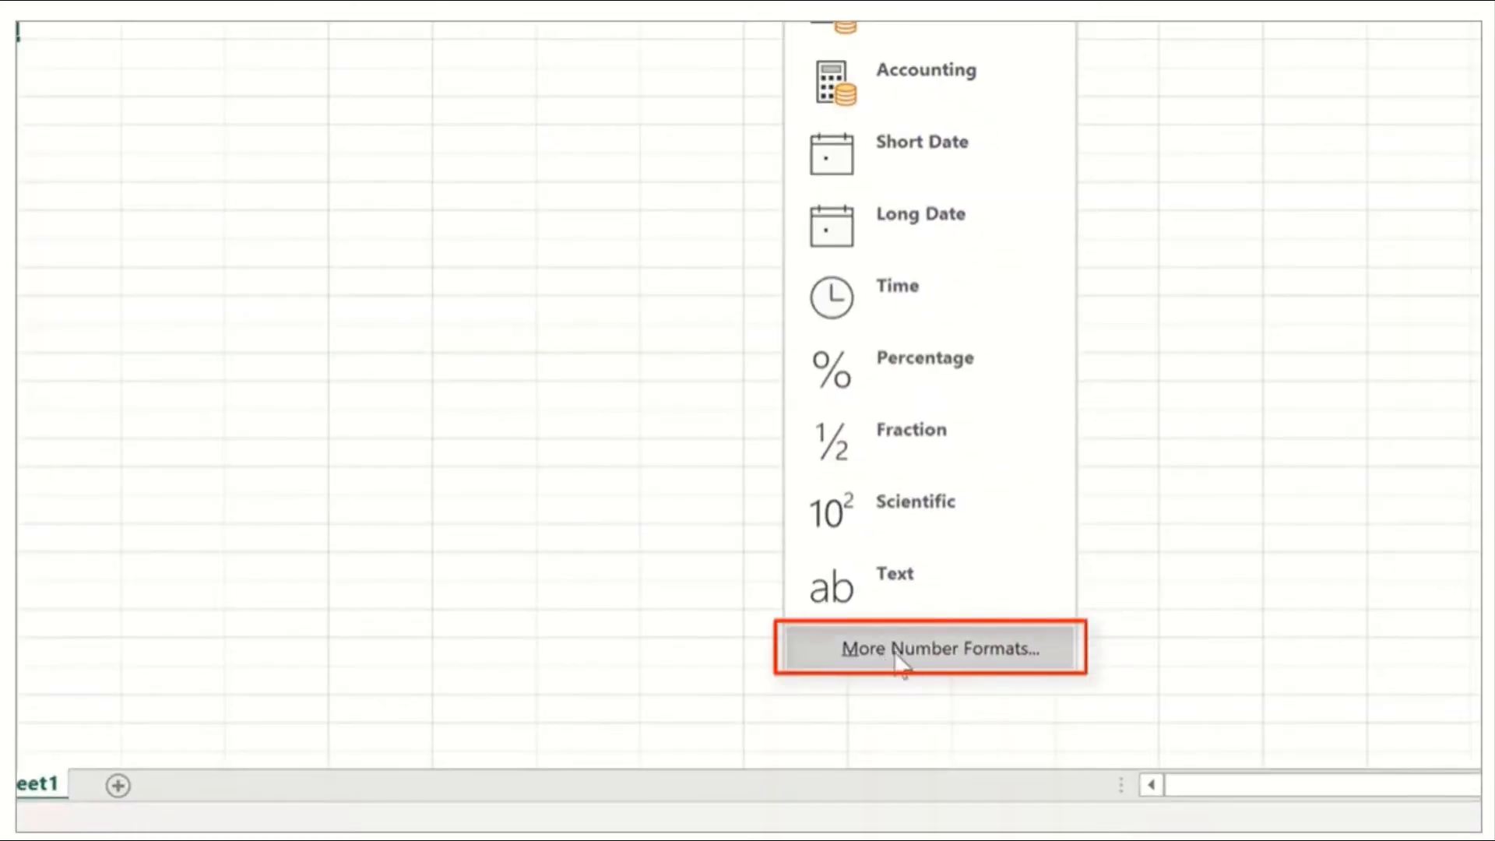
left_click(904, 656)
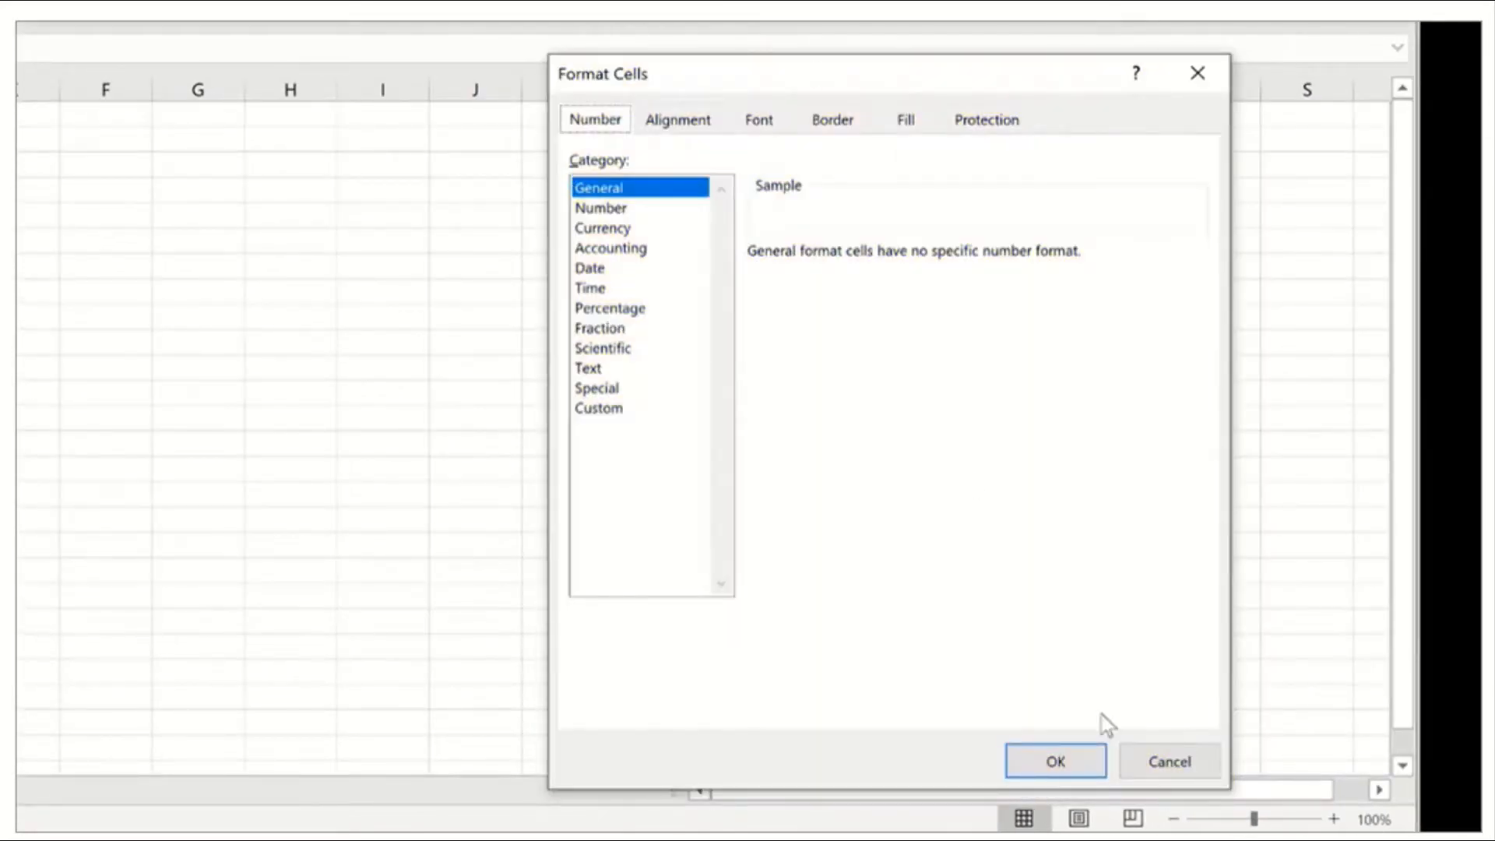
left_click(1174, 769)
right_click(59, 191)
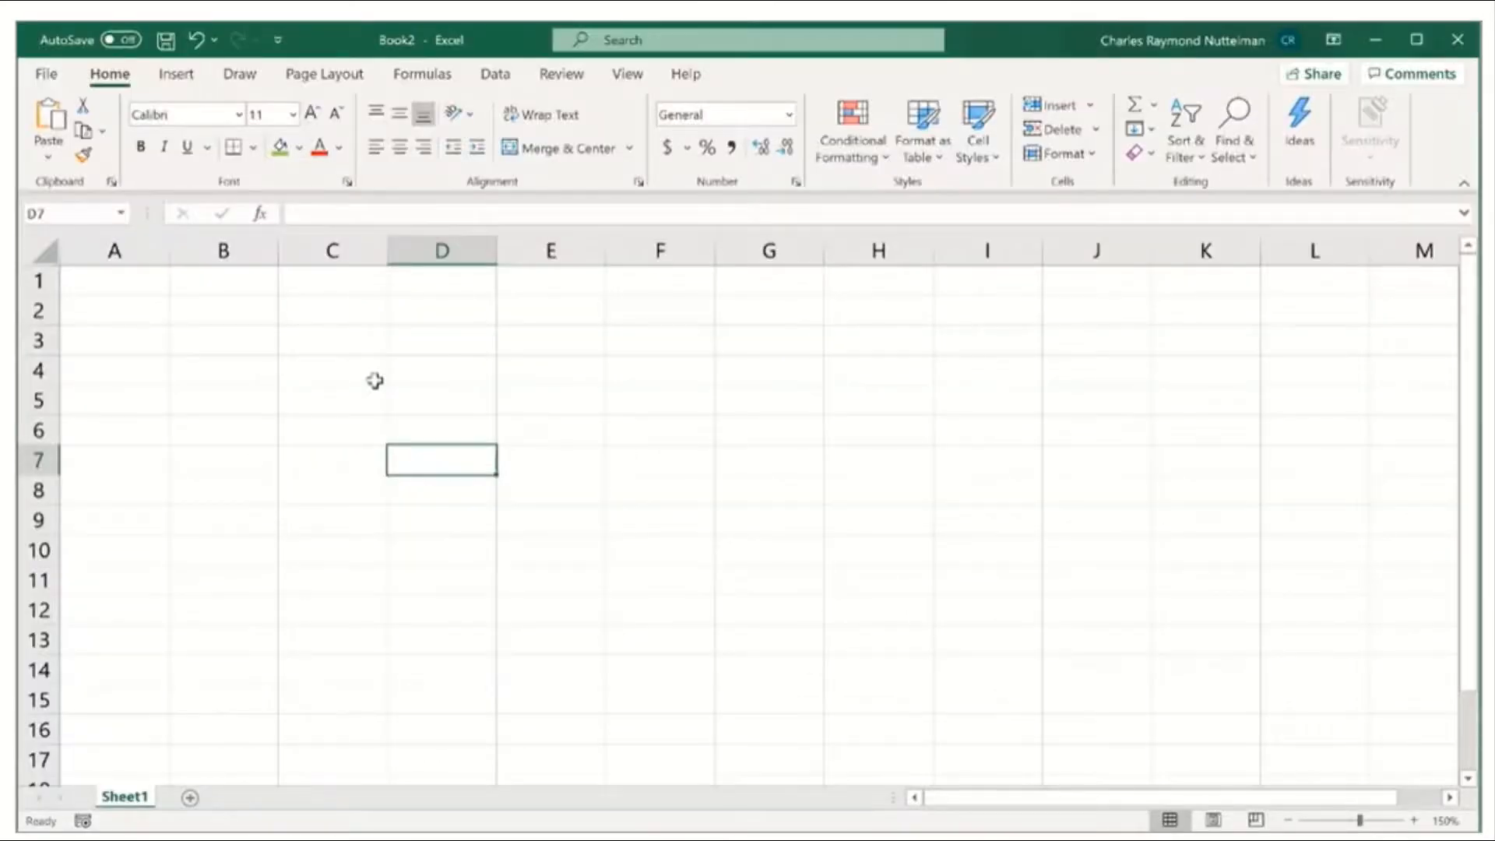
Enter the text Hello in cell C4 and the number 8.23 in cell C5
left_click(351, 371)
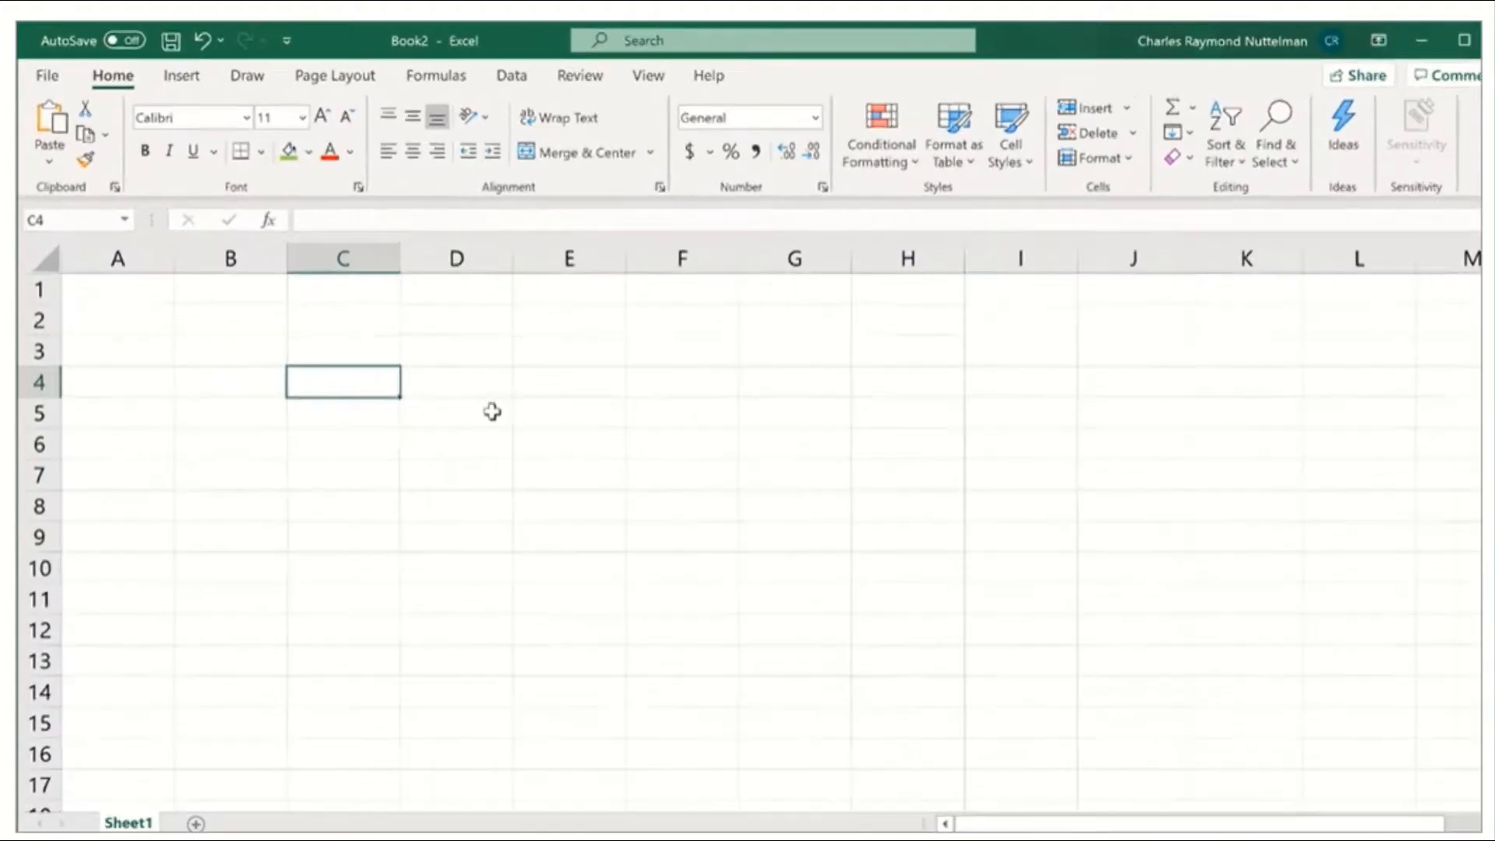
type("Hello")
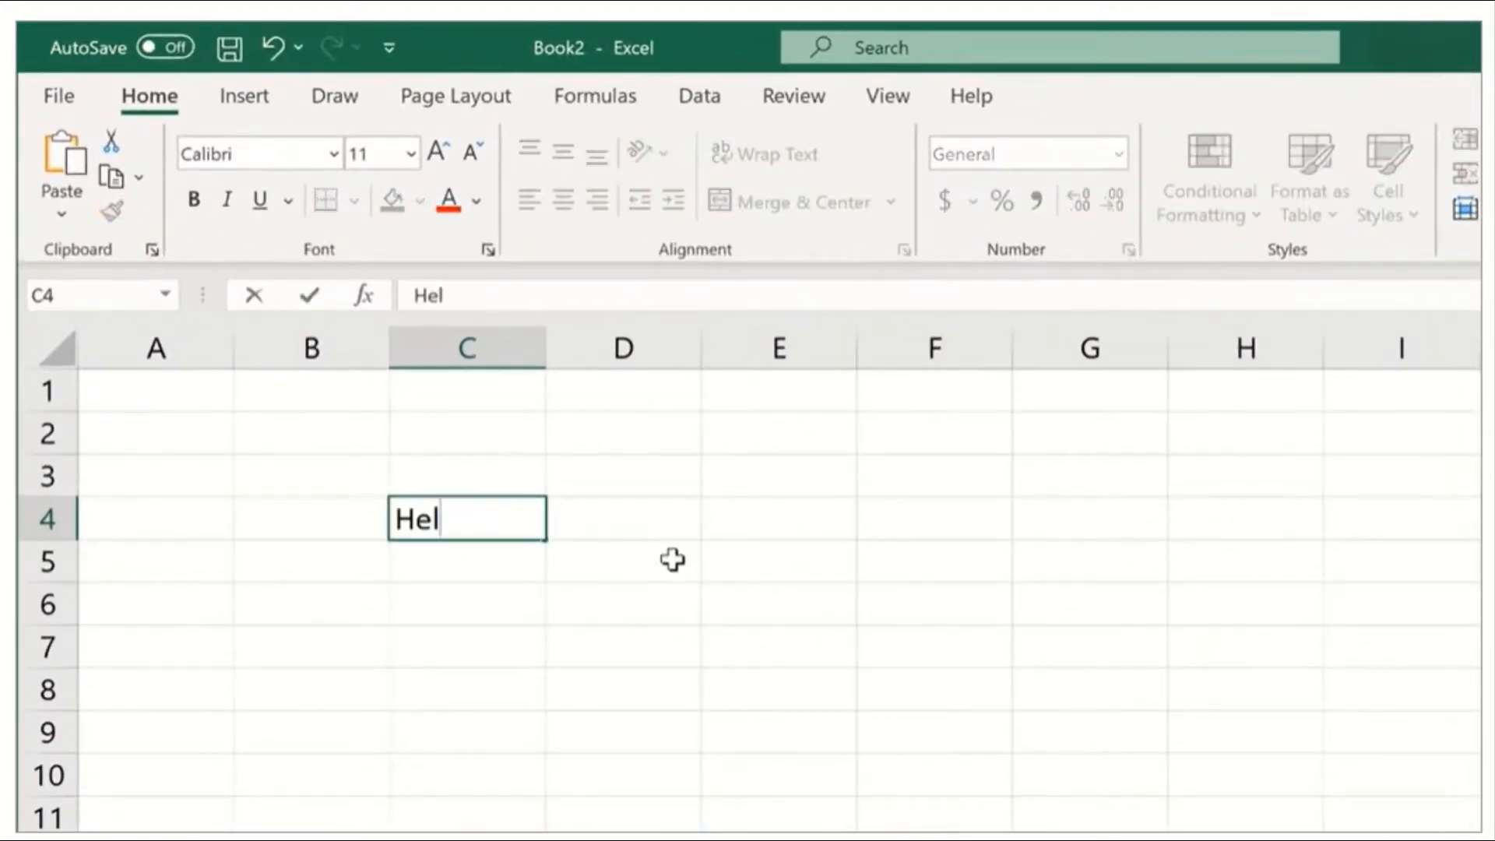
key("Return")
left_click(513, 515)
key("Return")
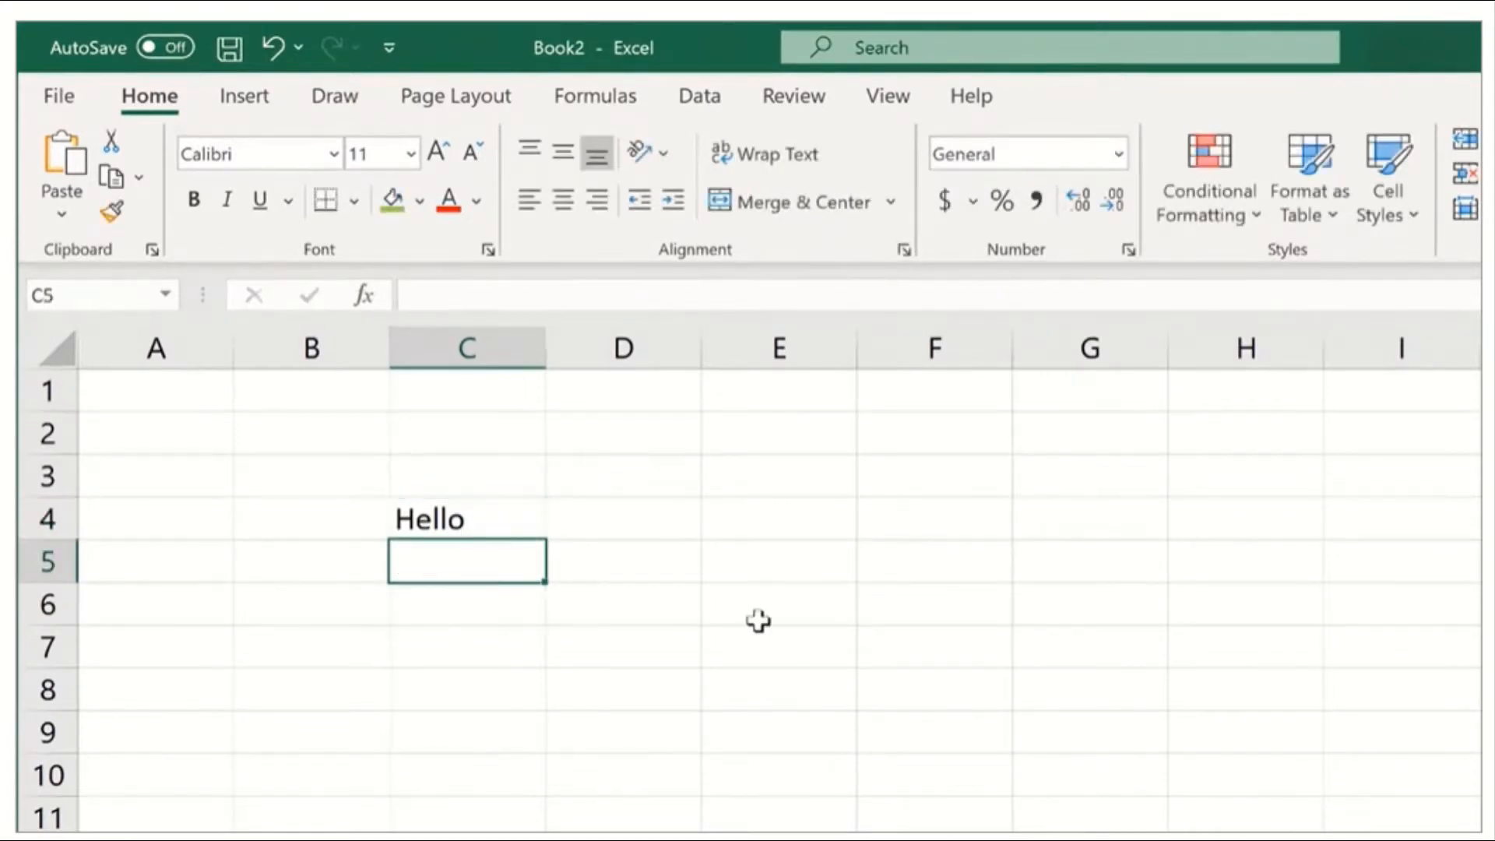
type("8.23")
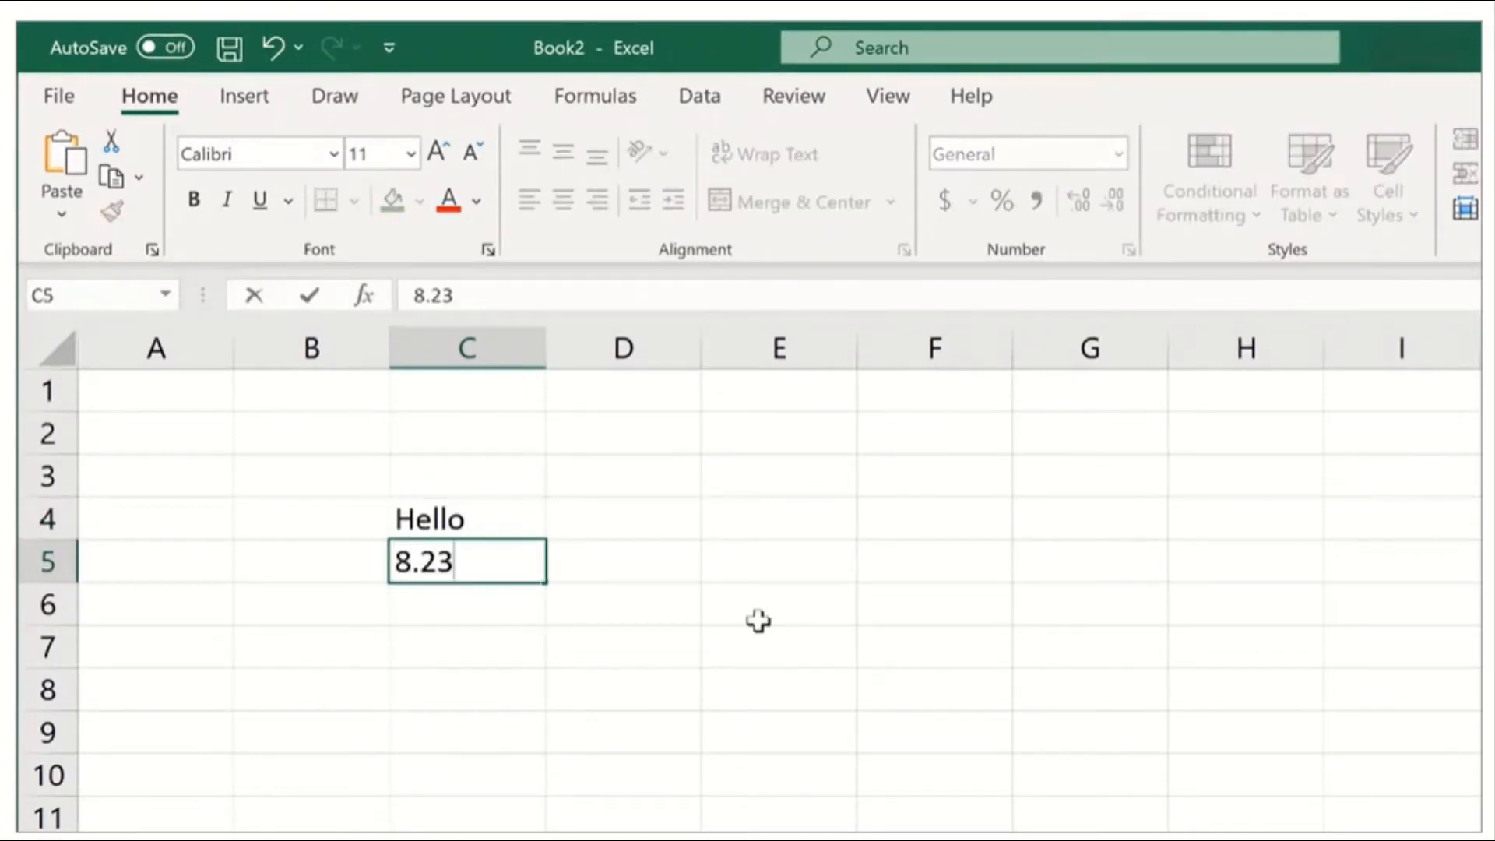
key("Return")
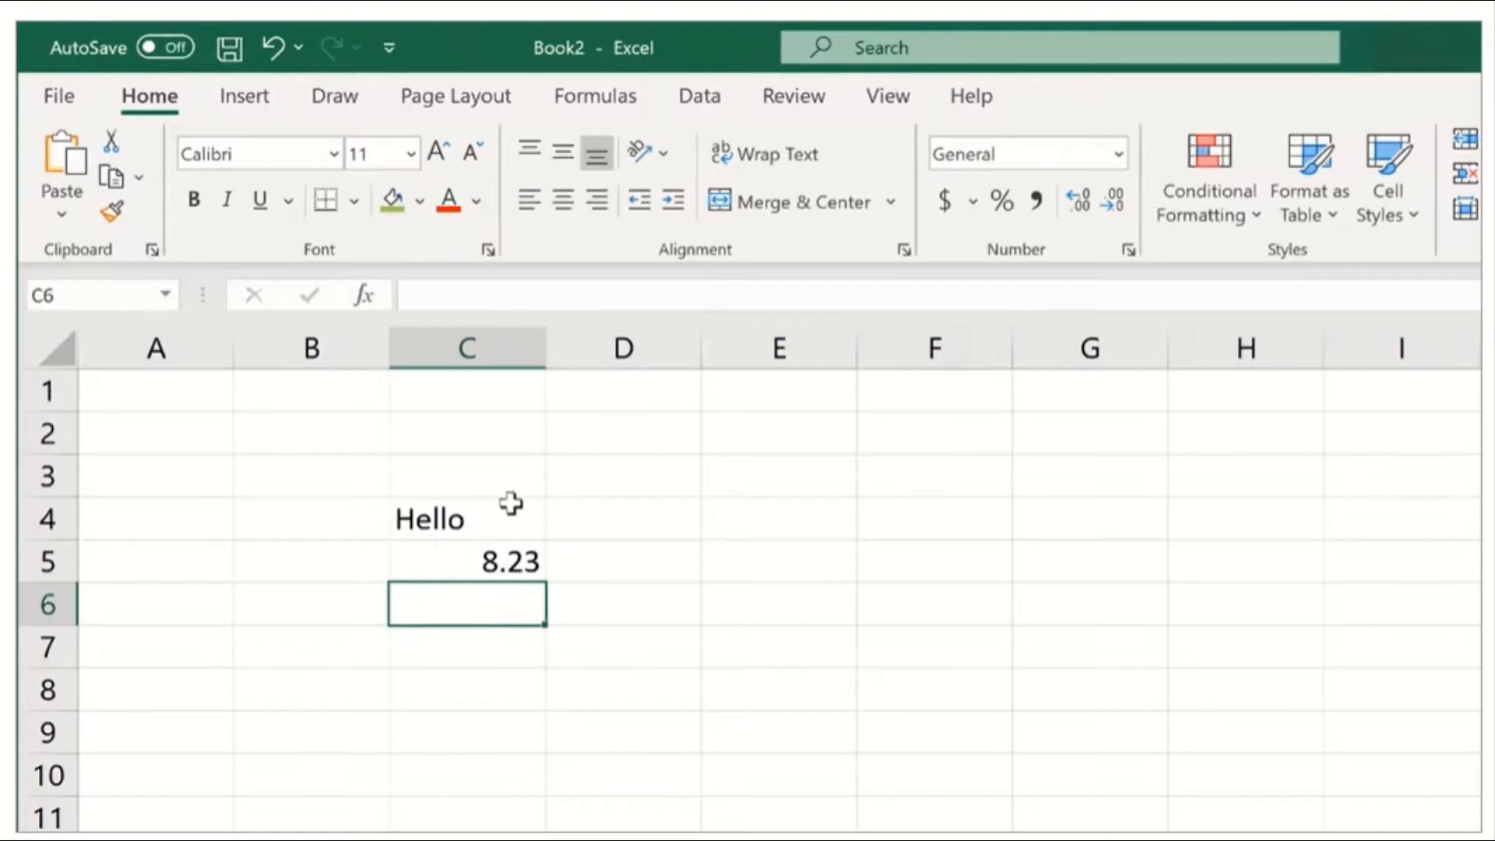
Apply the Number format to cell C5
left_click(453, 555)
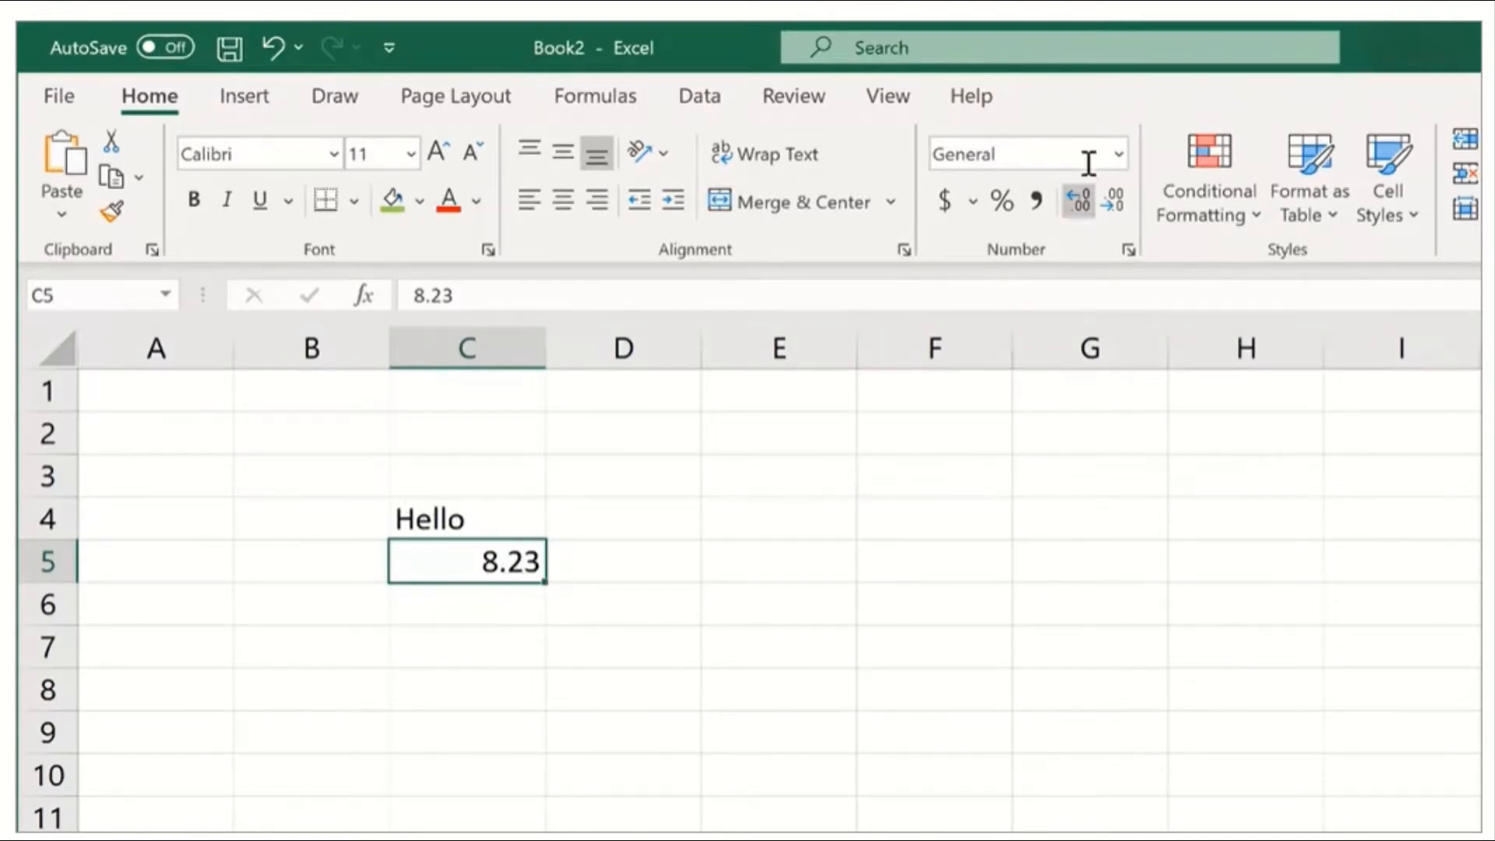
left_click(1118, 154)
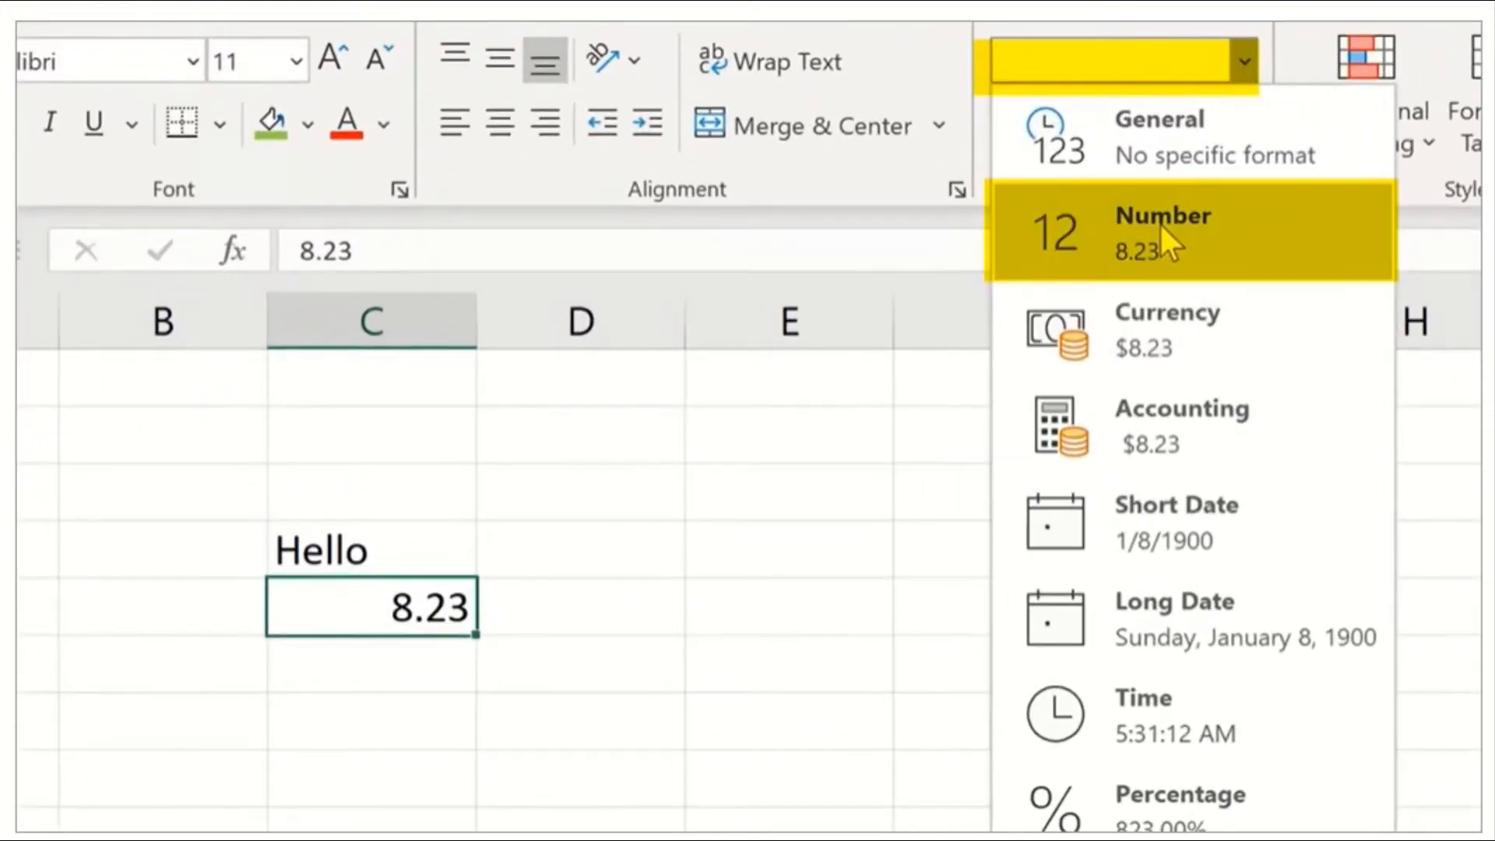
left_click(1161, 226)
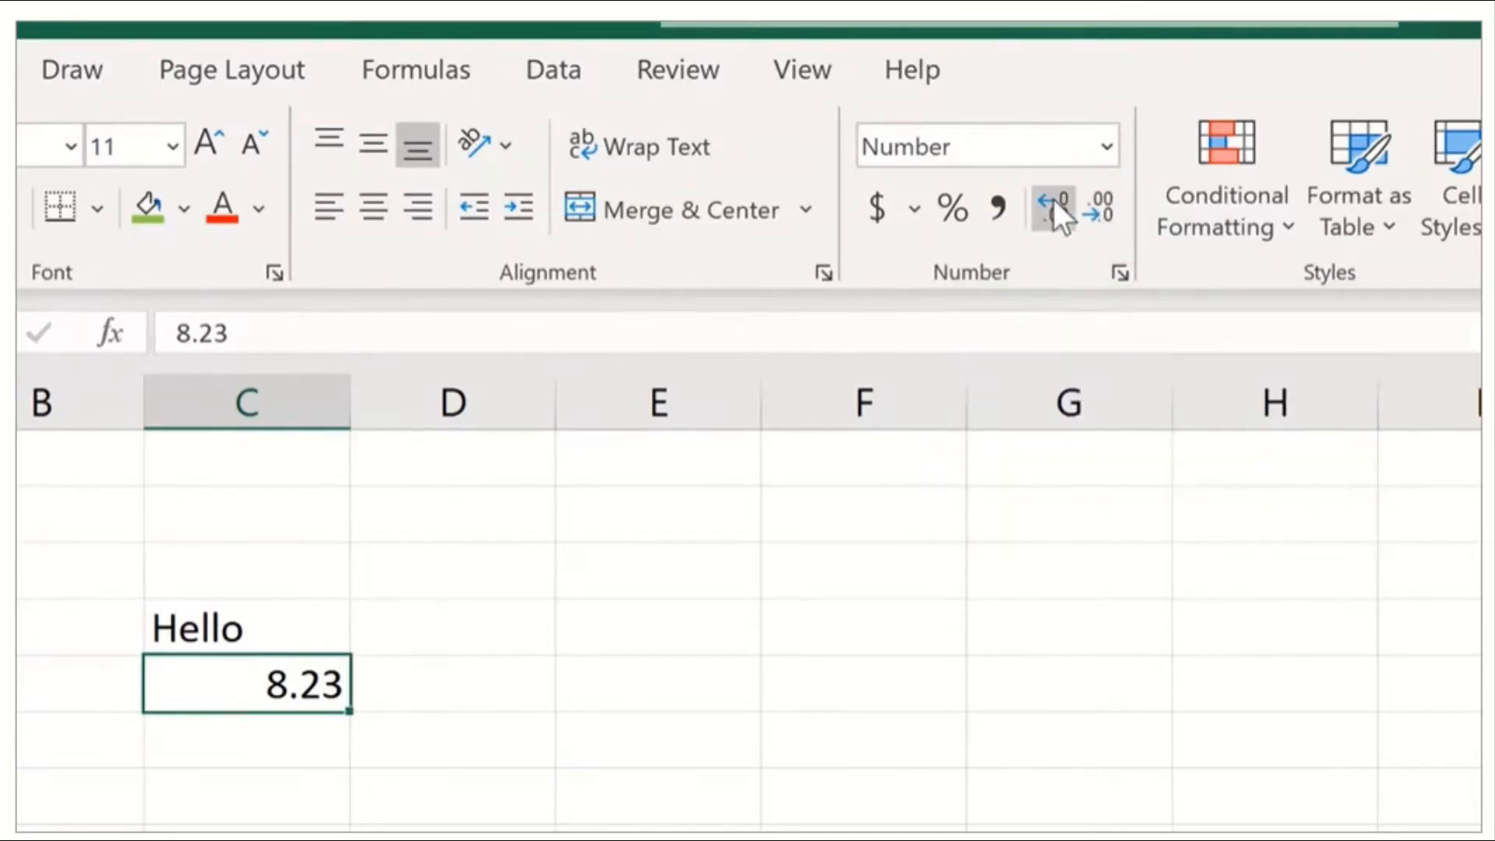
Reduce the displayed decimals of cell C5 to none and bring them back to two places
left_click(1099, 208)
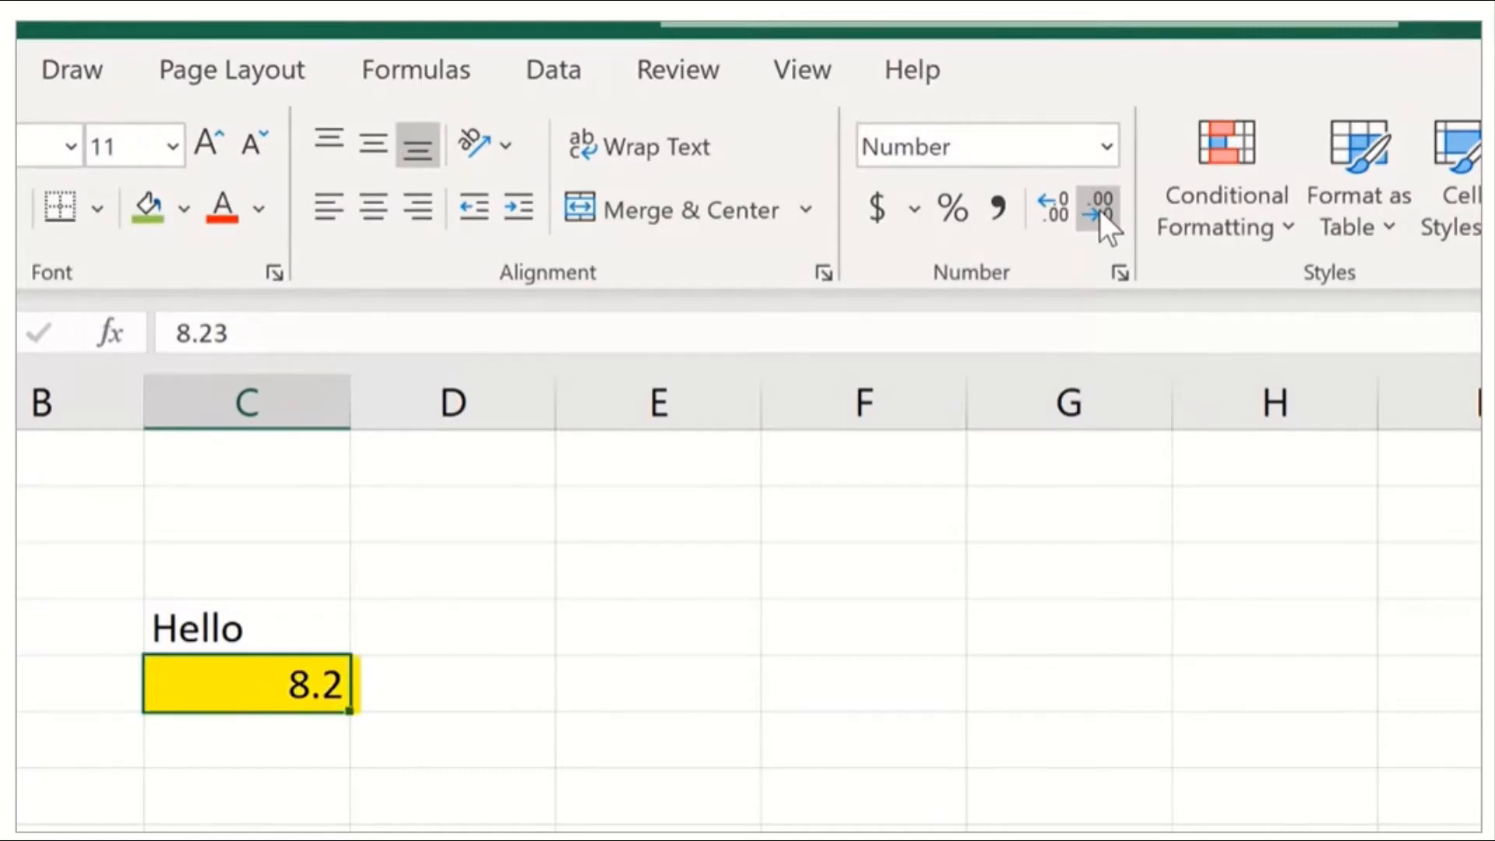
left_click(1099, 209)
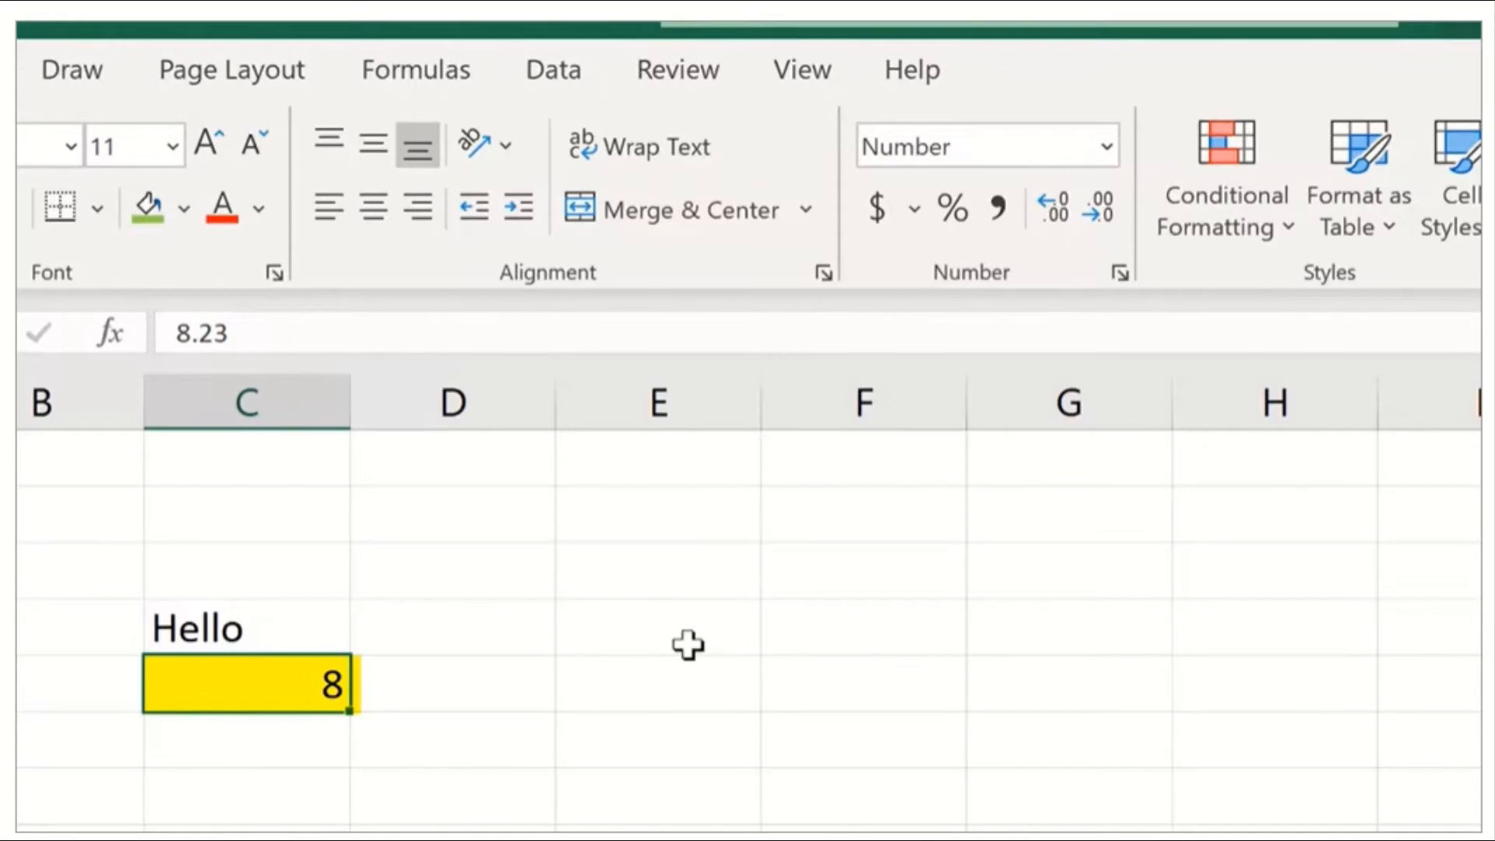
left_click(1064, 210)
left_click(1062, 209)
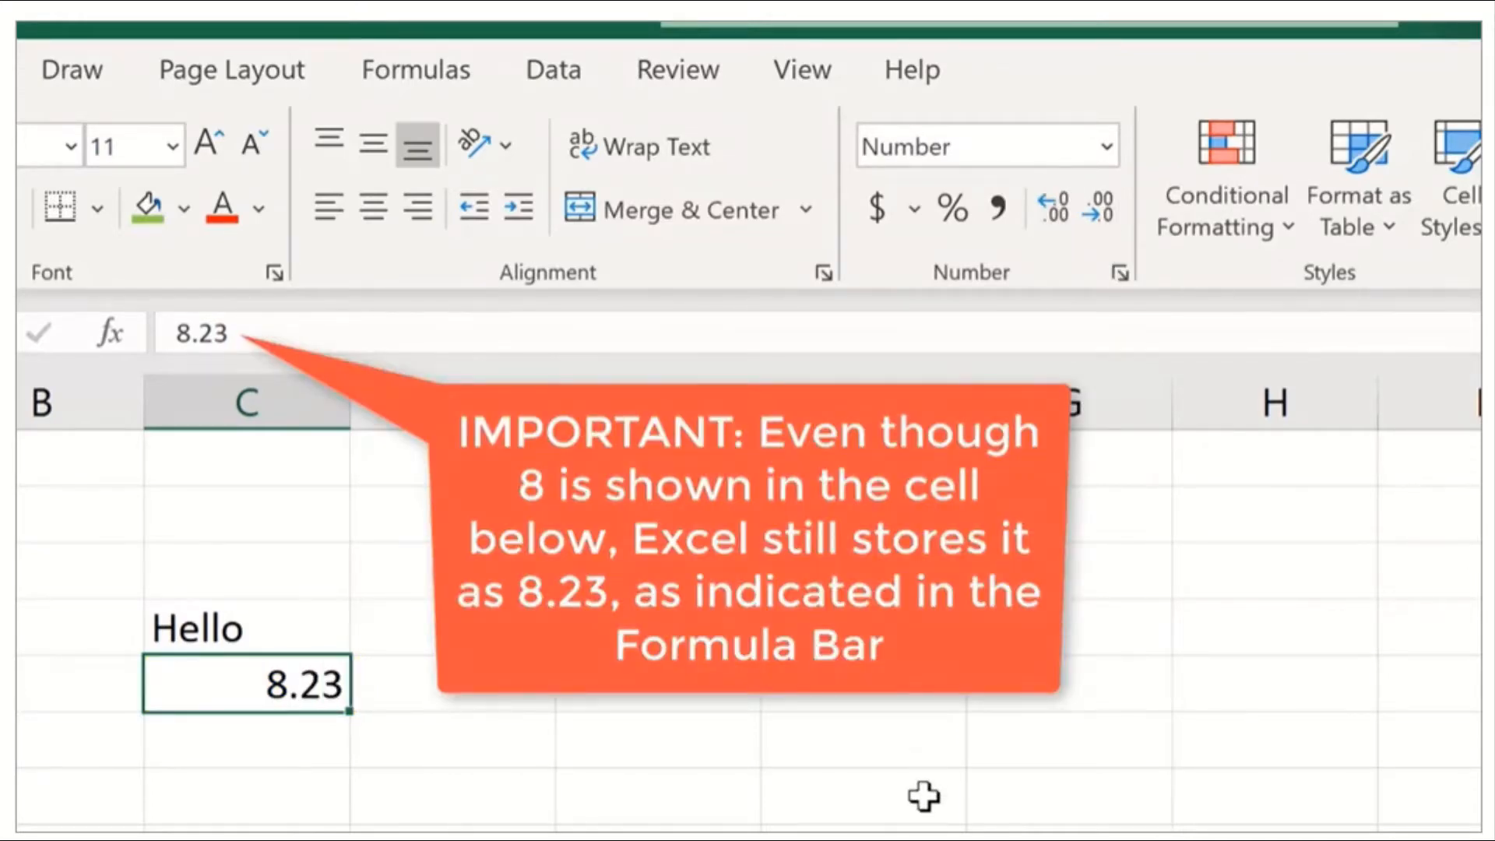
Enter 34872 in cell C7
key("Down")
key("Down")
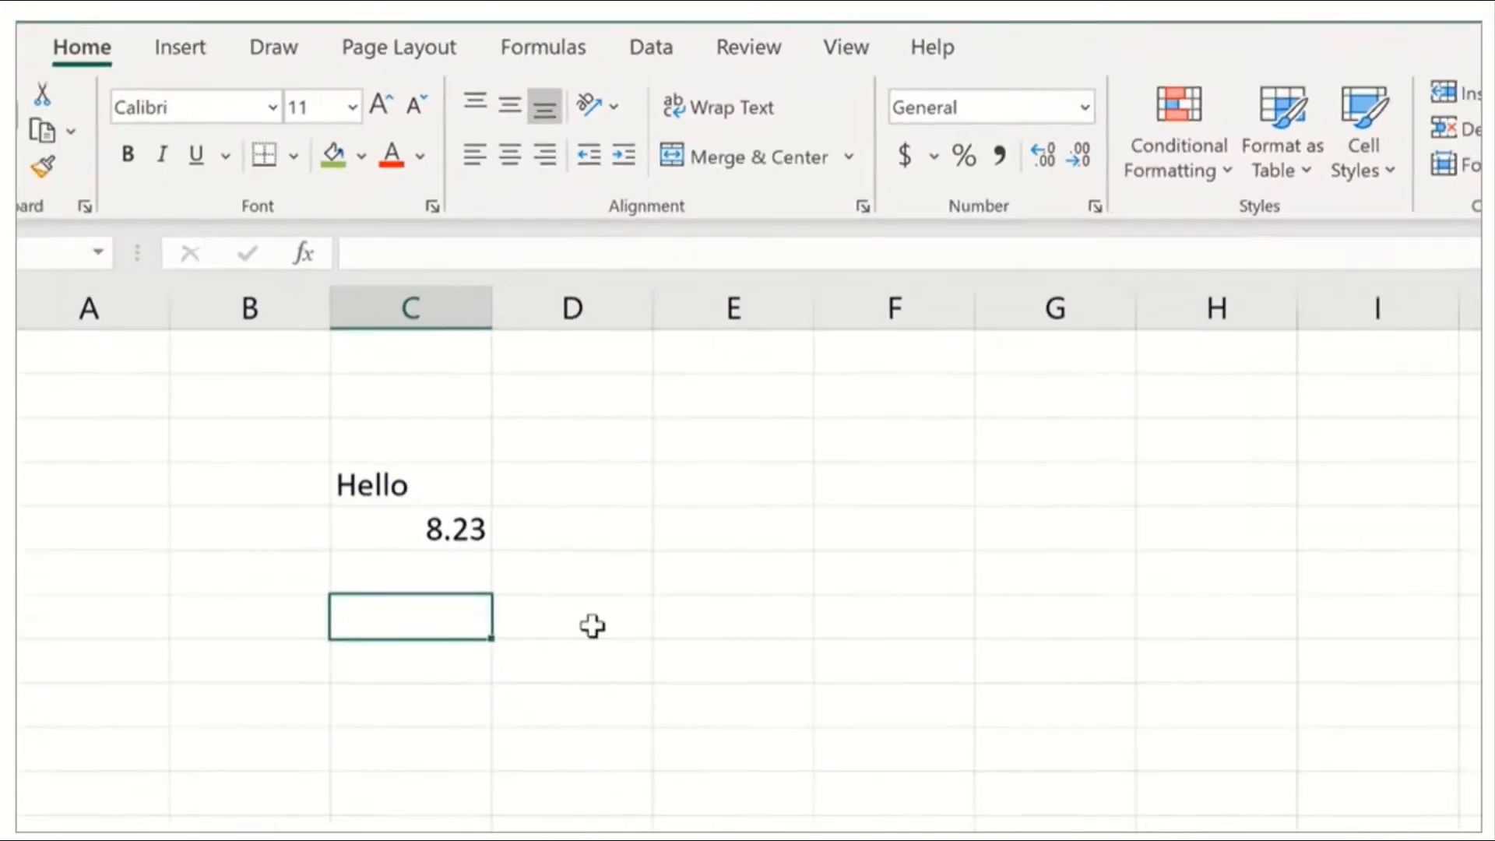
type("34872")
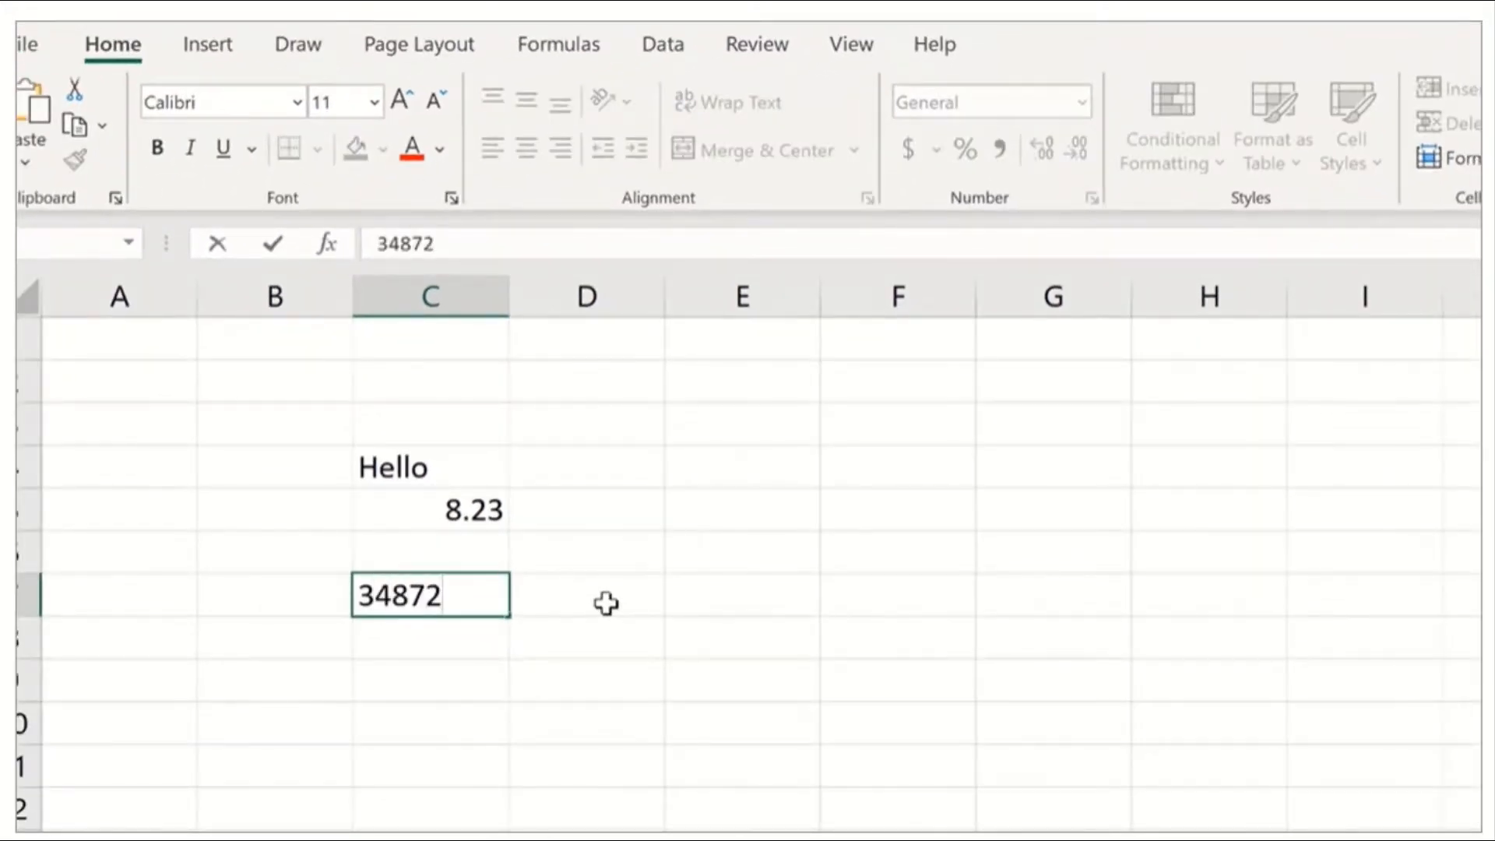
key("Return")
Format cell C7 with the thousands-separator comma style and no decimal places
left_click(447, 601)
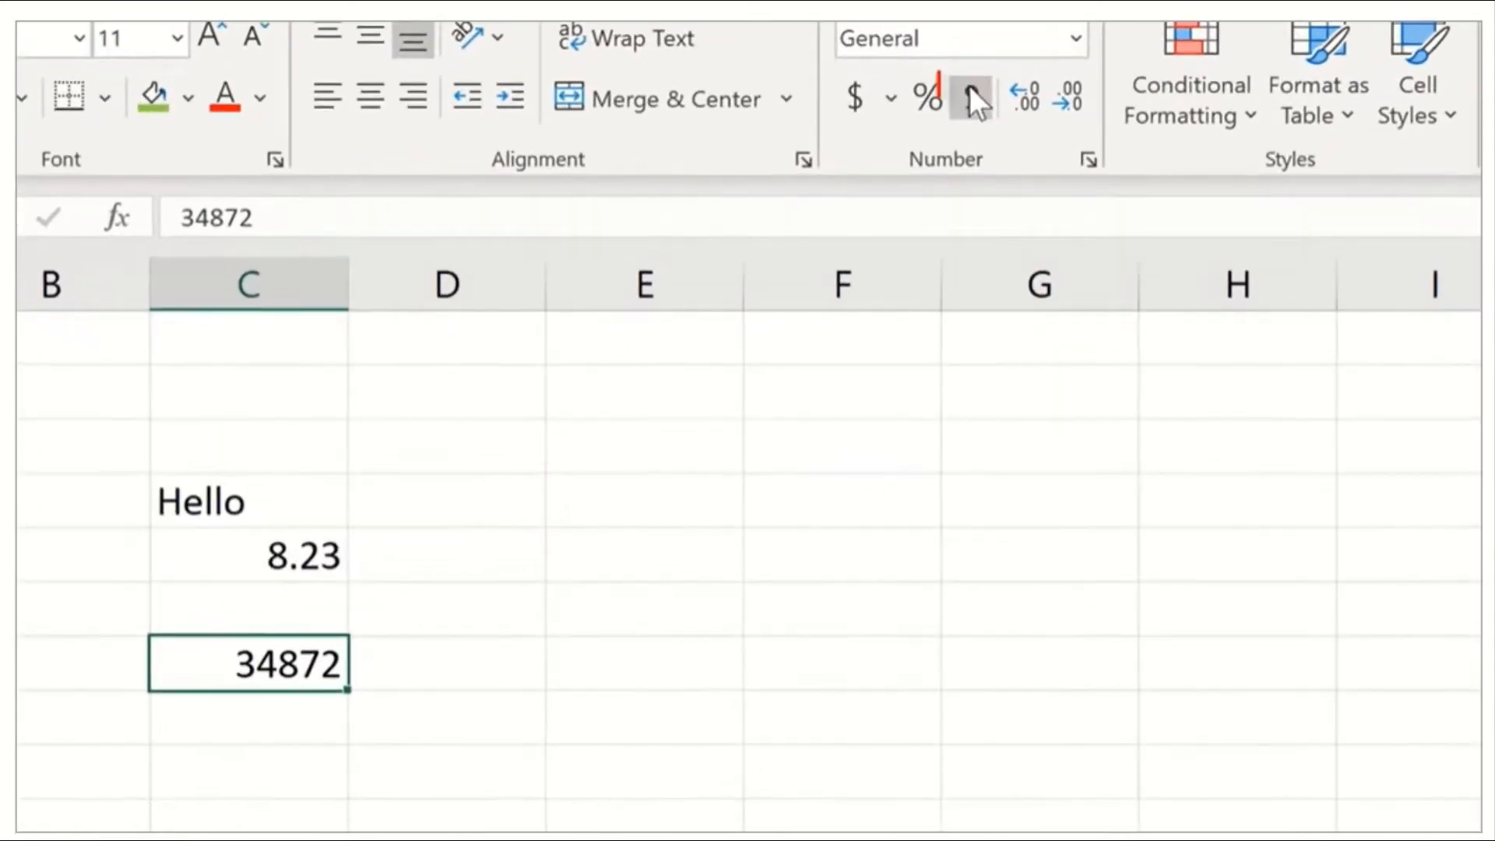
left_click(971, 109)
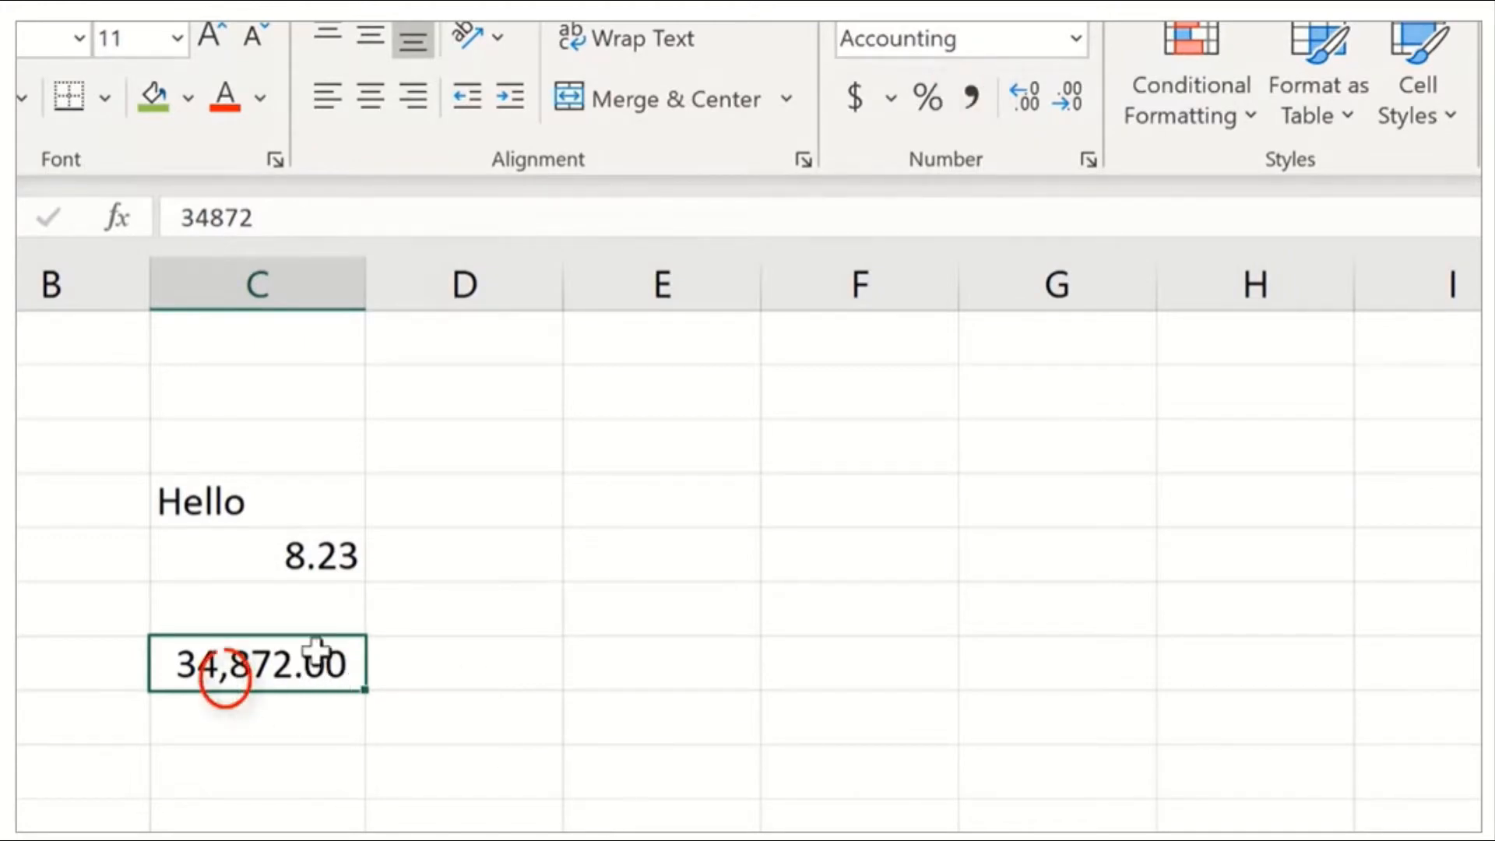
left_click(1067, 101)
left_click(1068, 102)
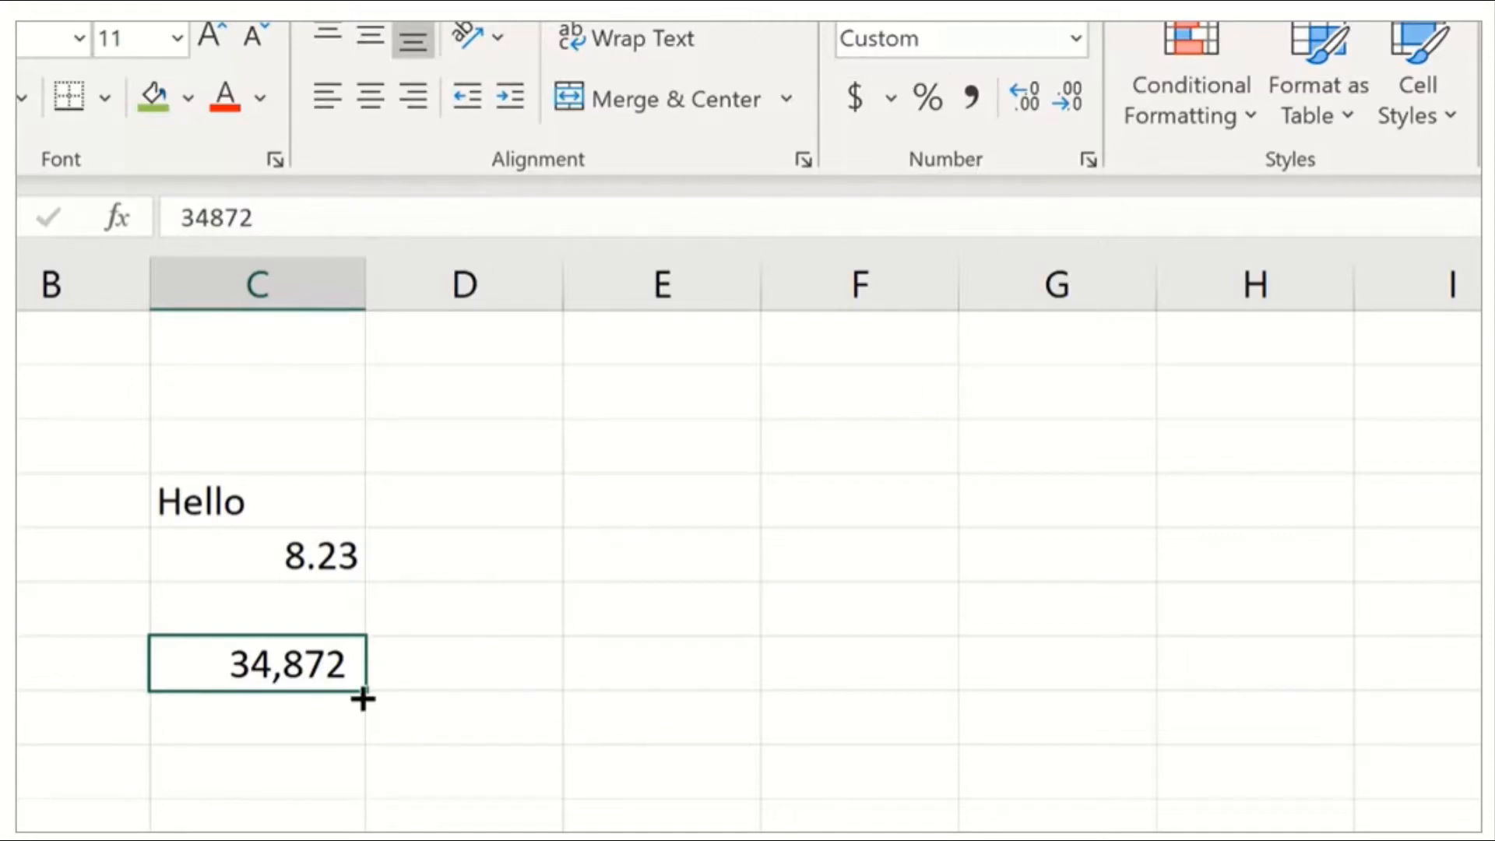
Enter 0.54 in cell E5 and format it as a percentage
left_click(680, 544)
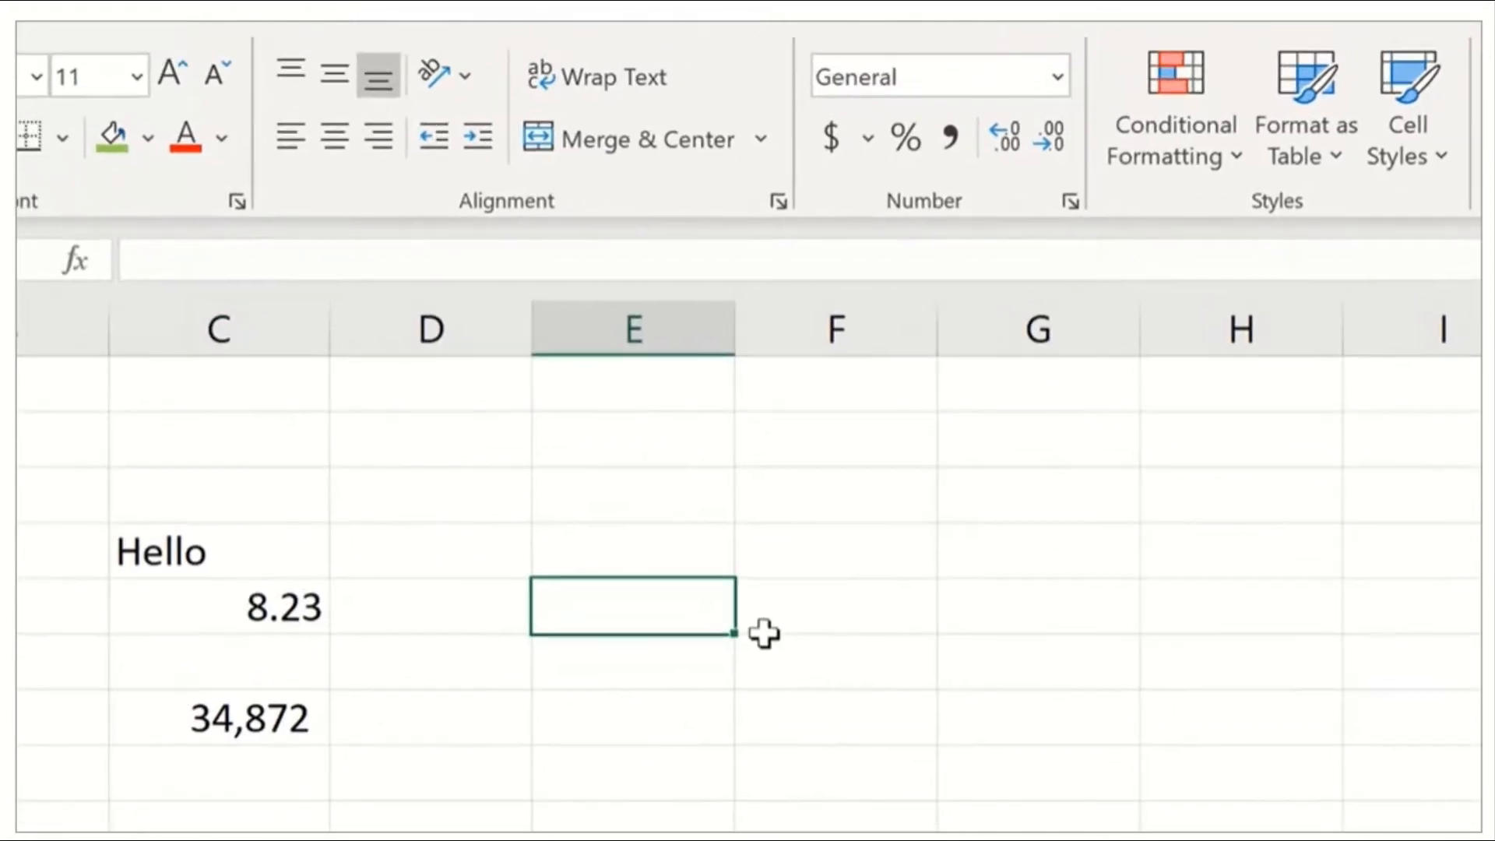
type("0.5")
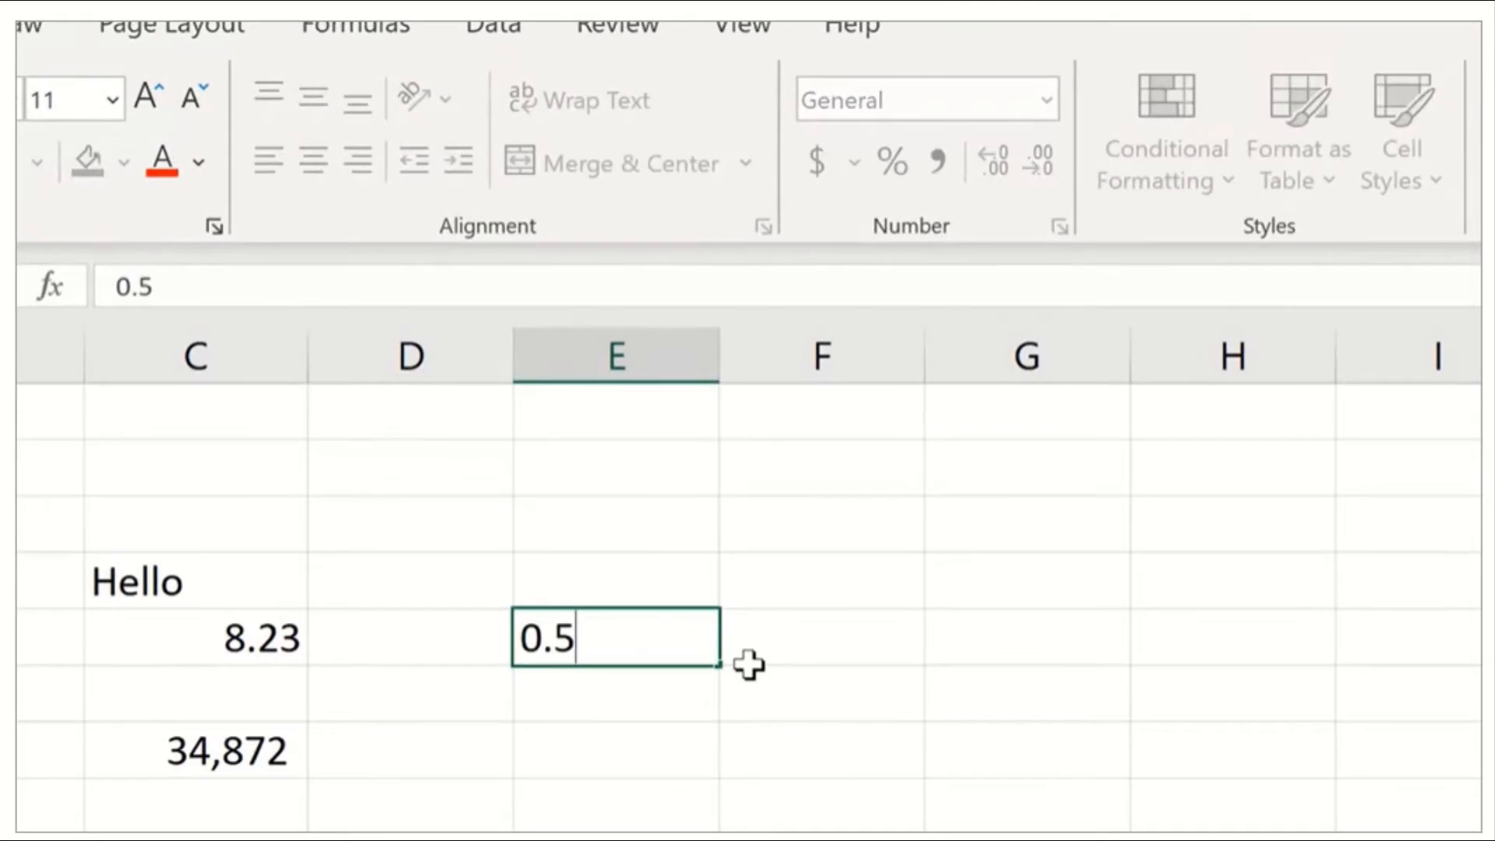
type("4")
key("Return")
left_click(687, 626)
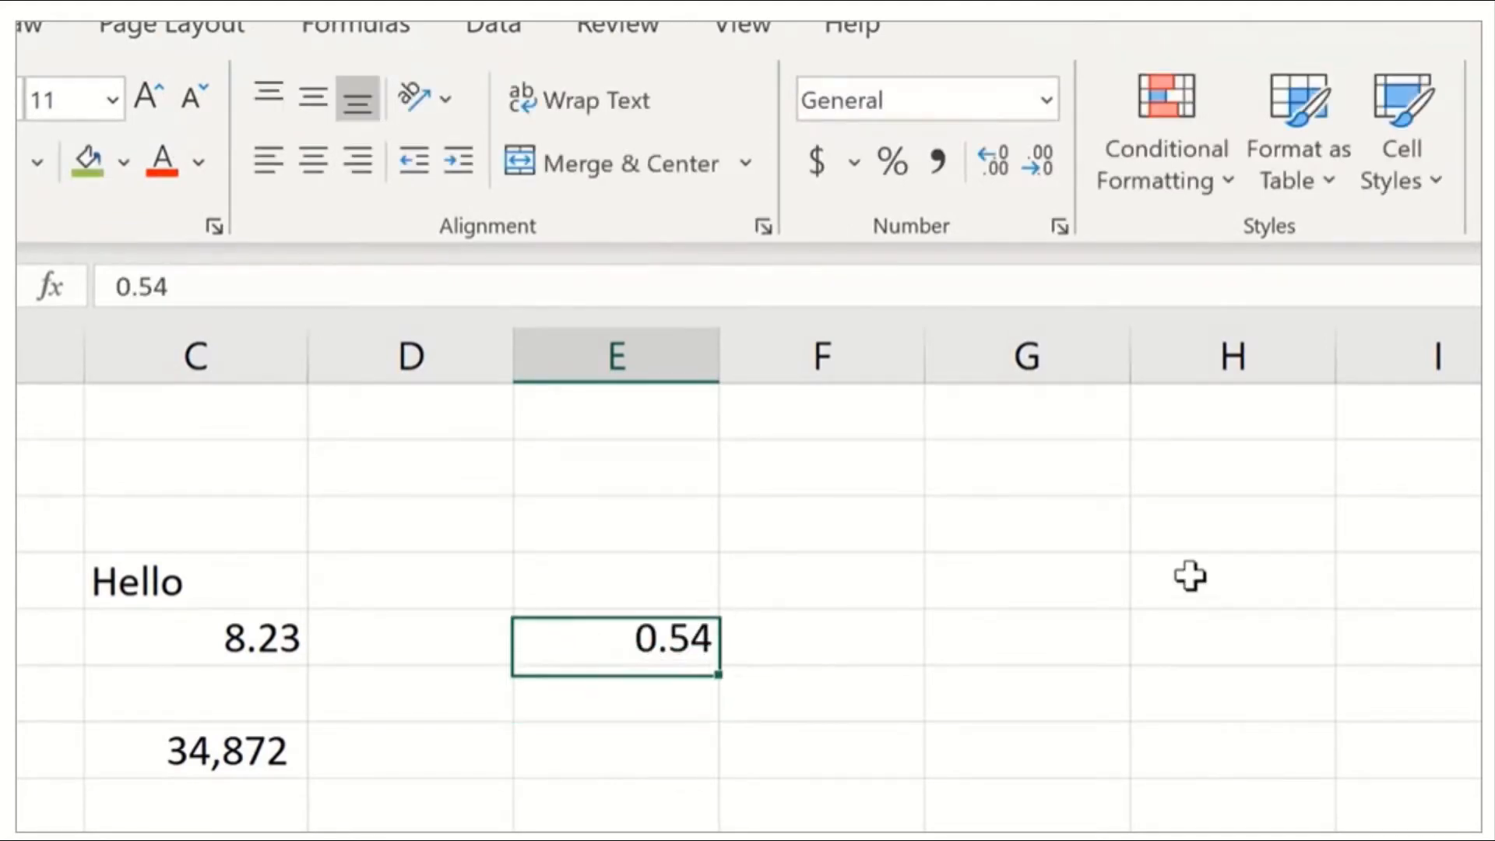
left_click(889, 157)
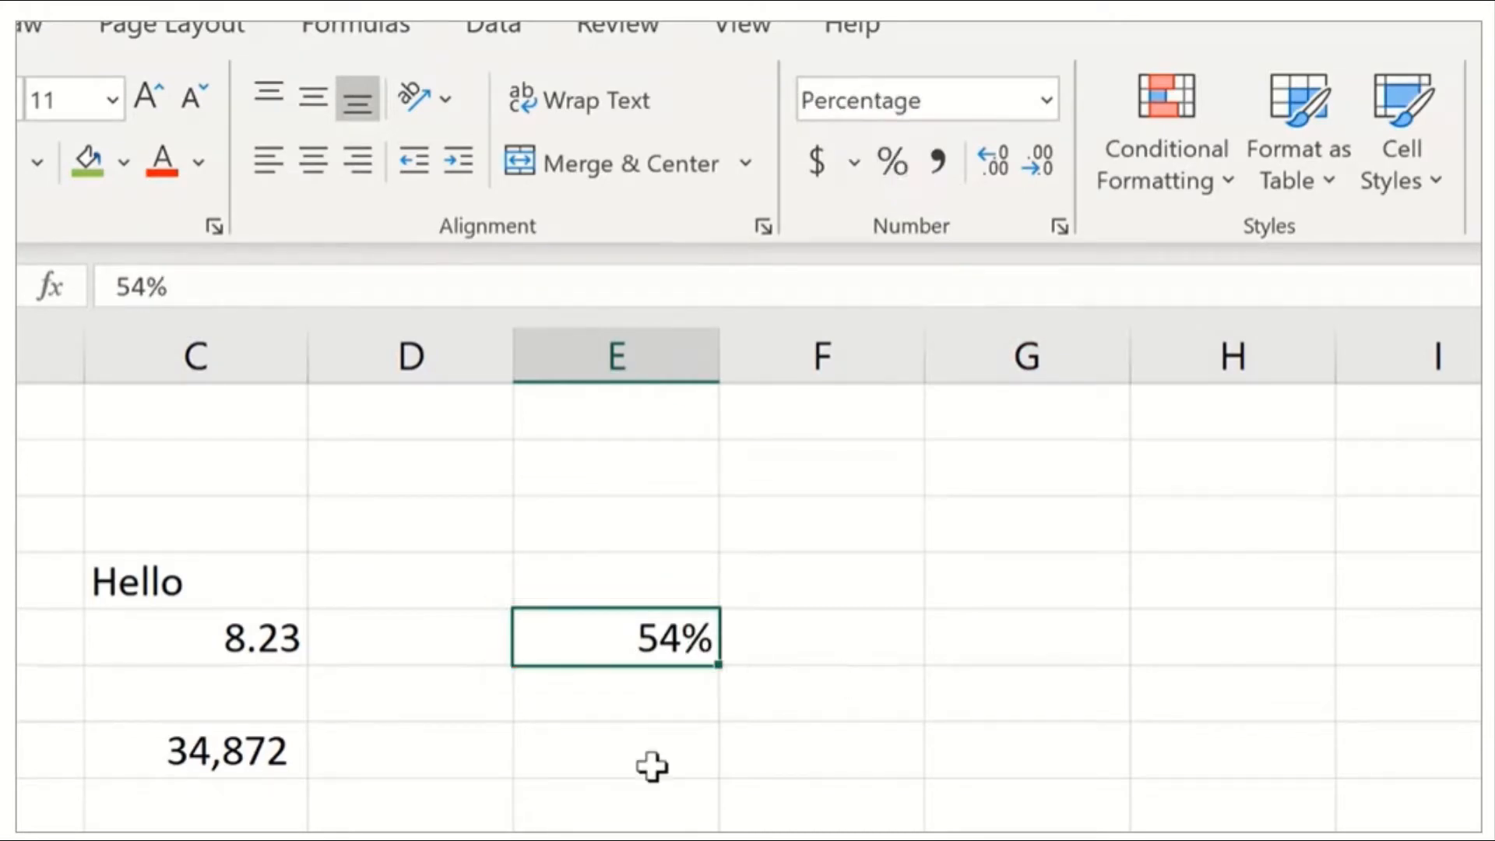
Apply the Scientific number format to cell C7
left_click(617, 759)
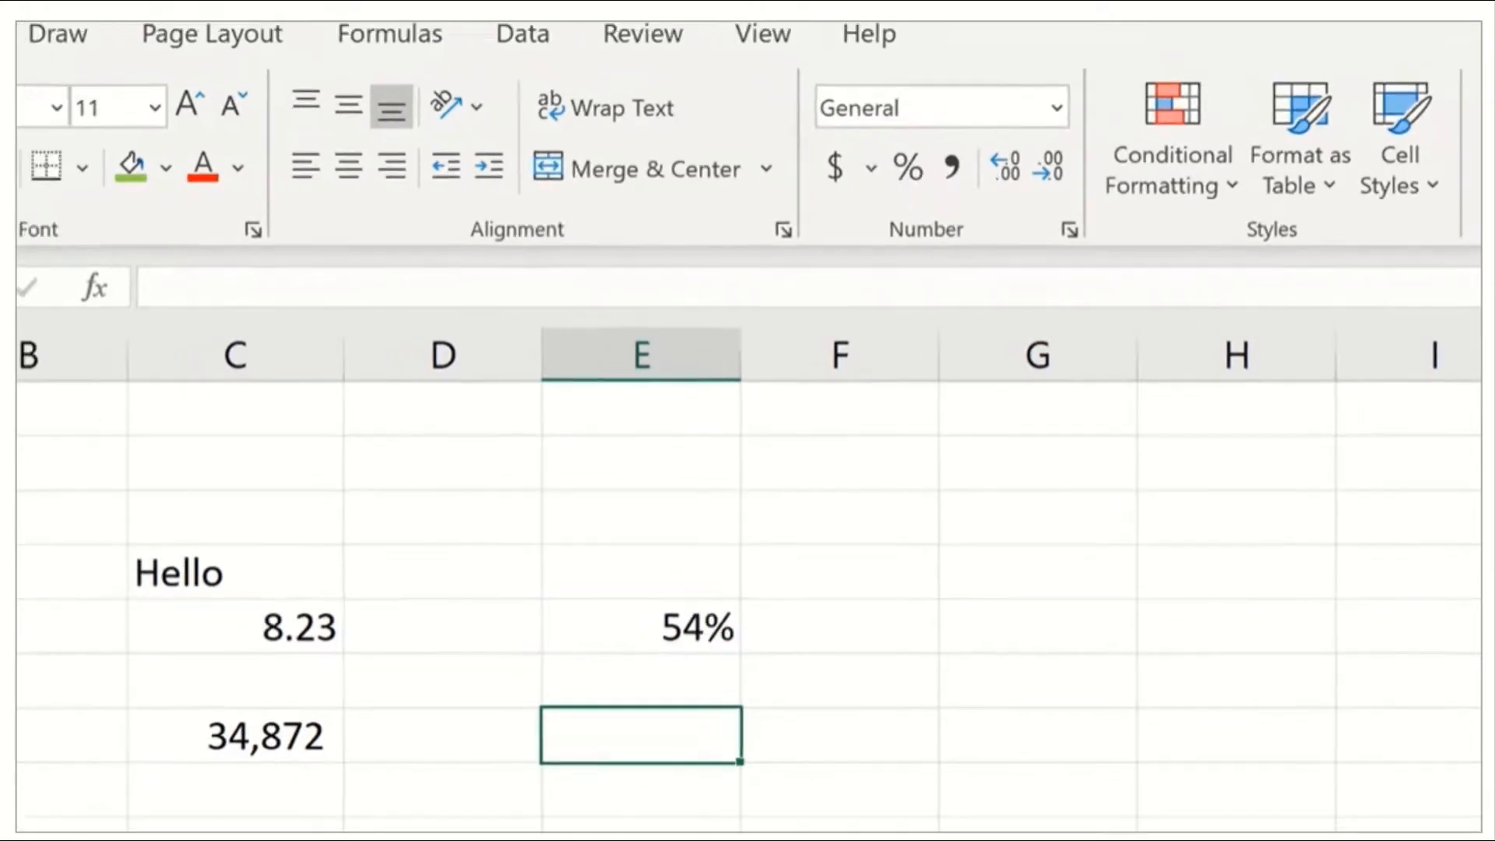
key("Left")
key("Left")
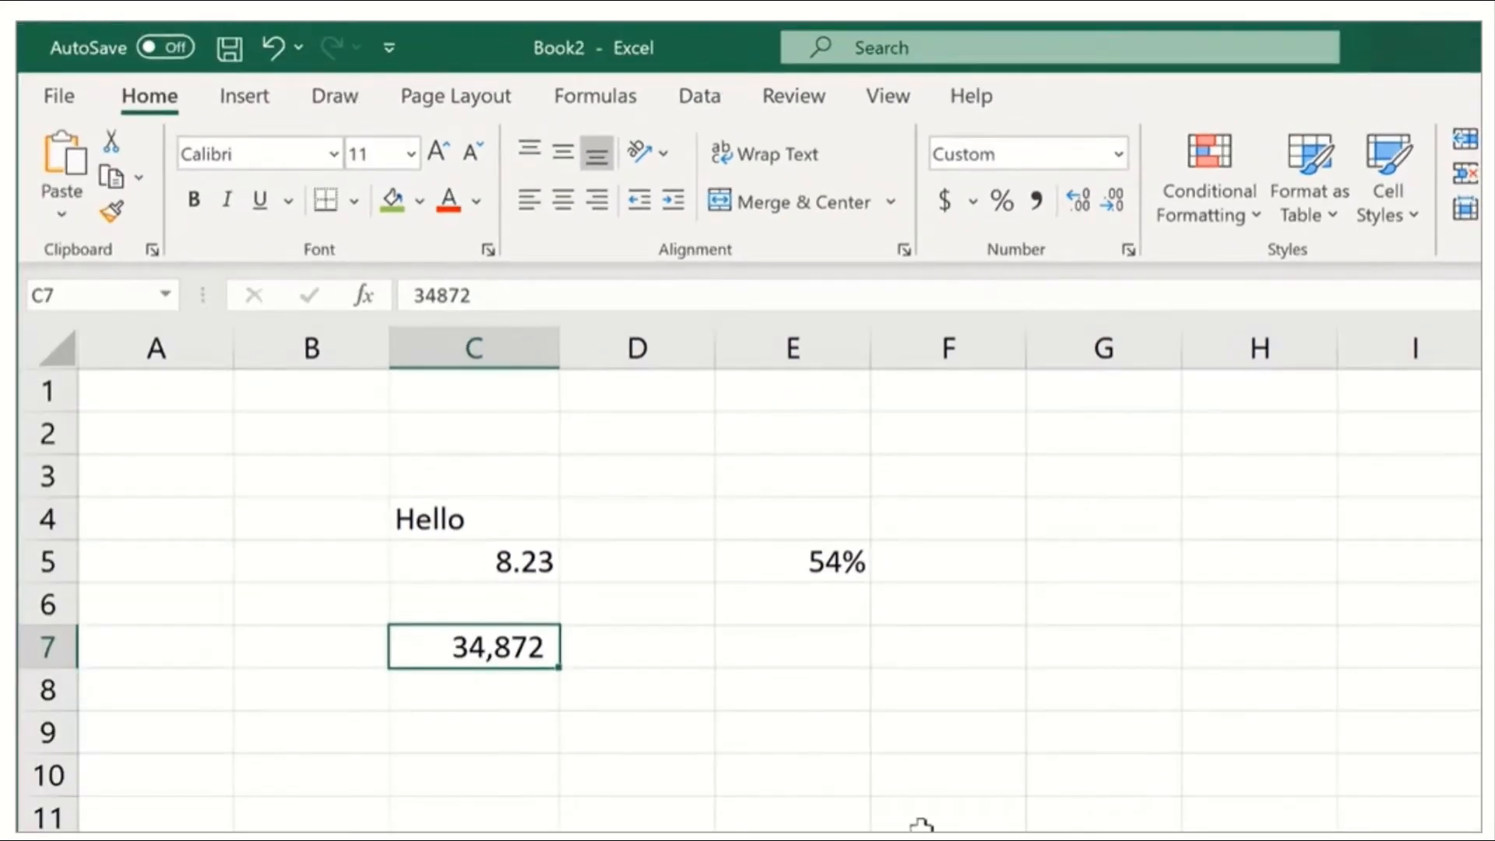
left_click(1118, 156)
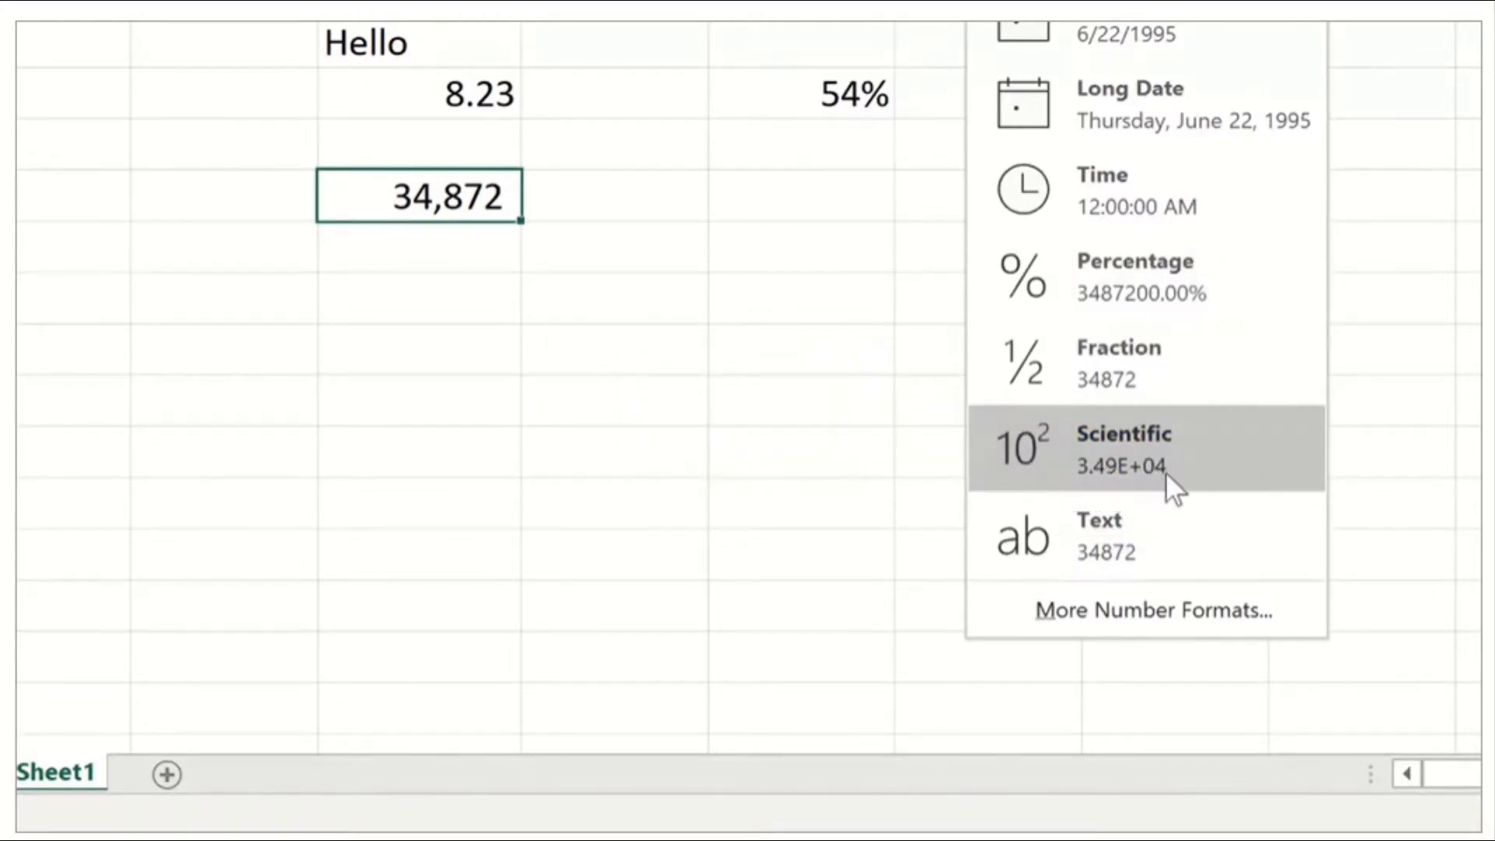
left_click(1124, 472)
left_click(1091, 38)
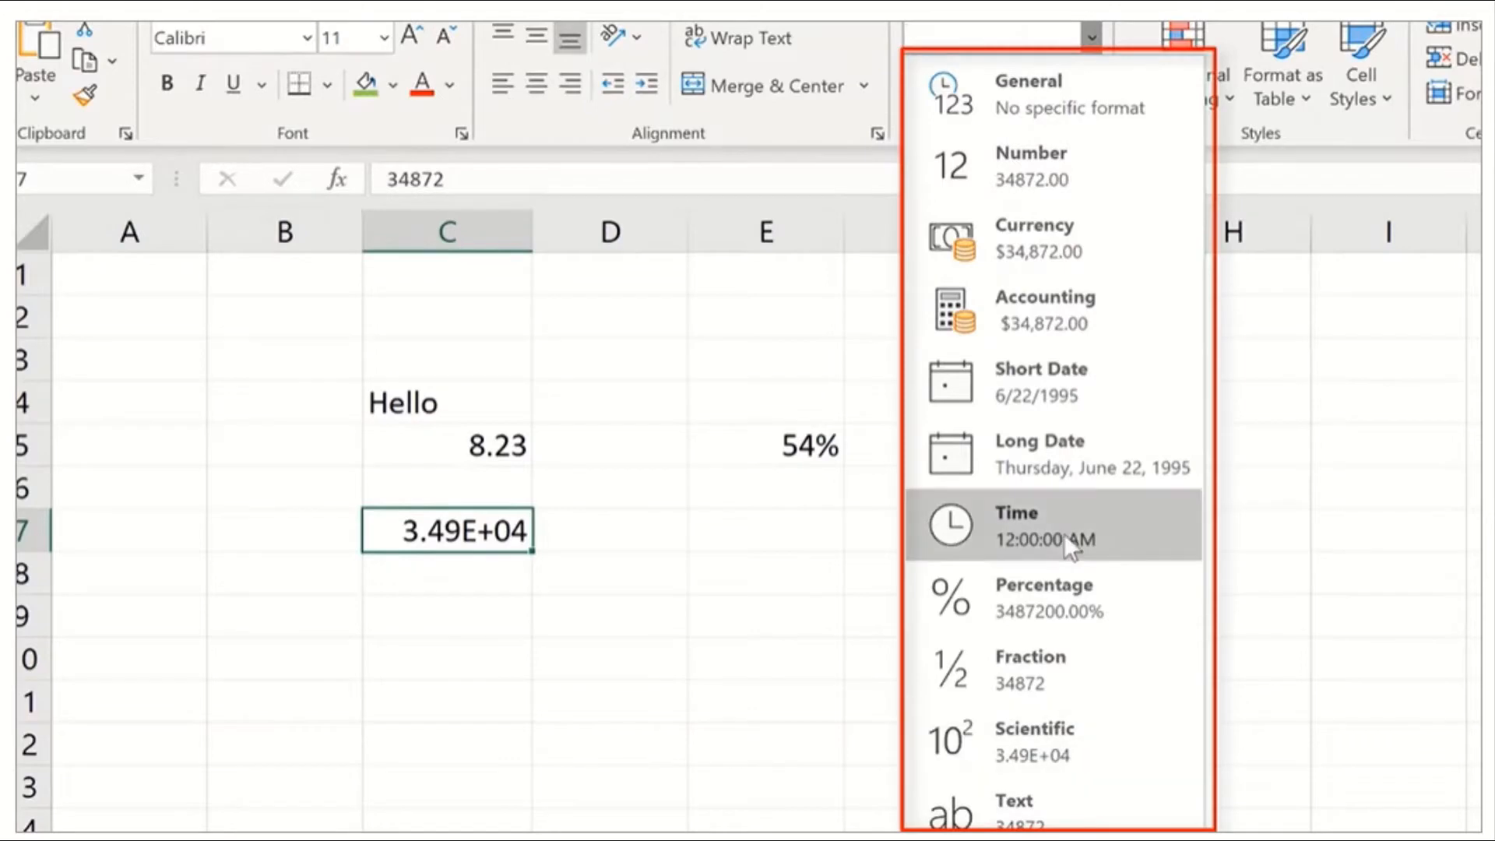
left_click(895, 550)
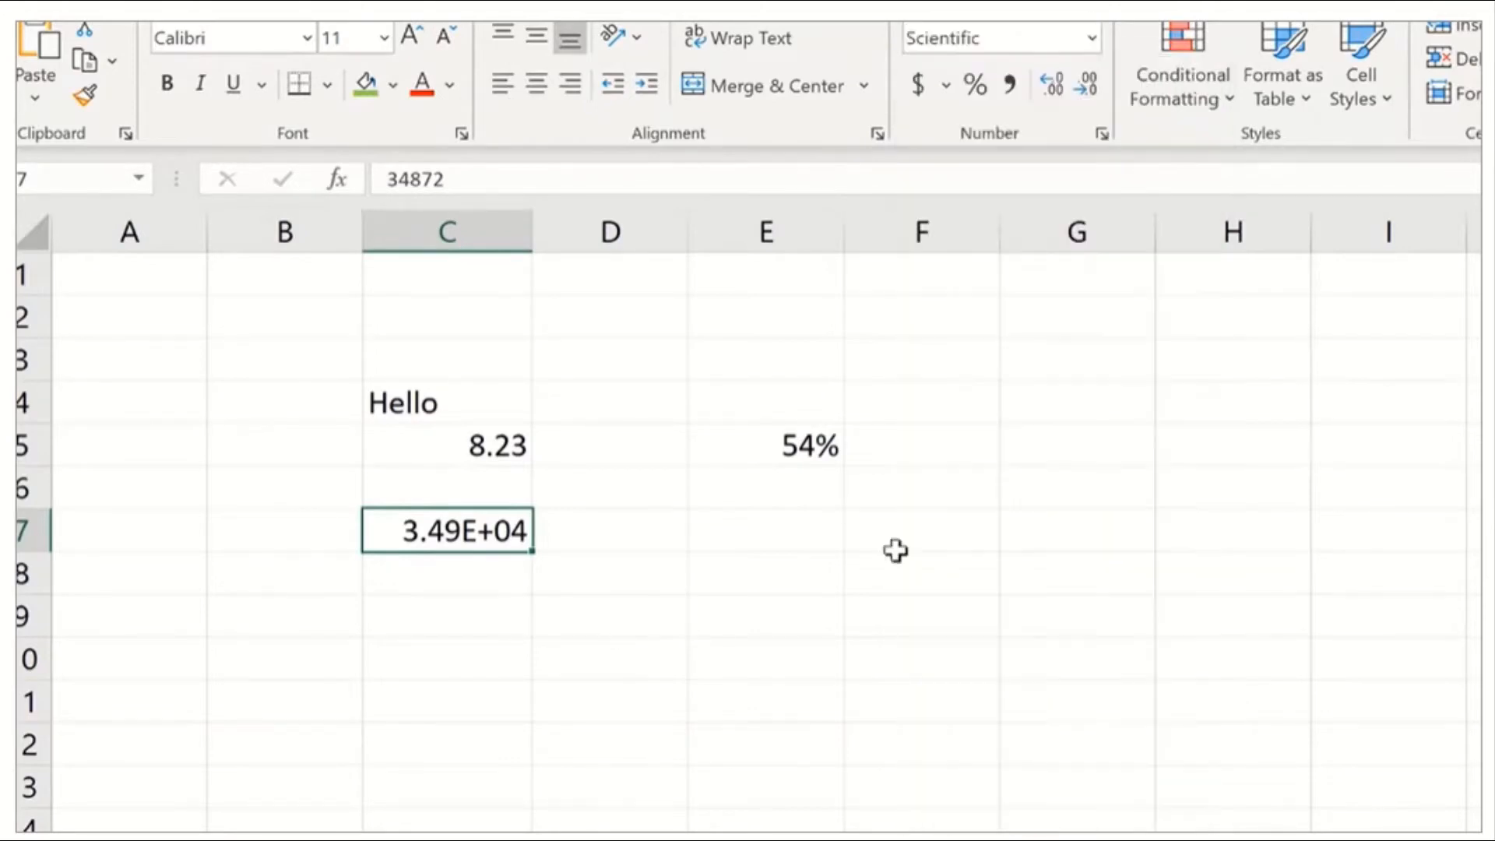
Enter 10.54 in cell G4 and apply the Currency format to it
left_click(1042, 410)
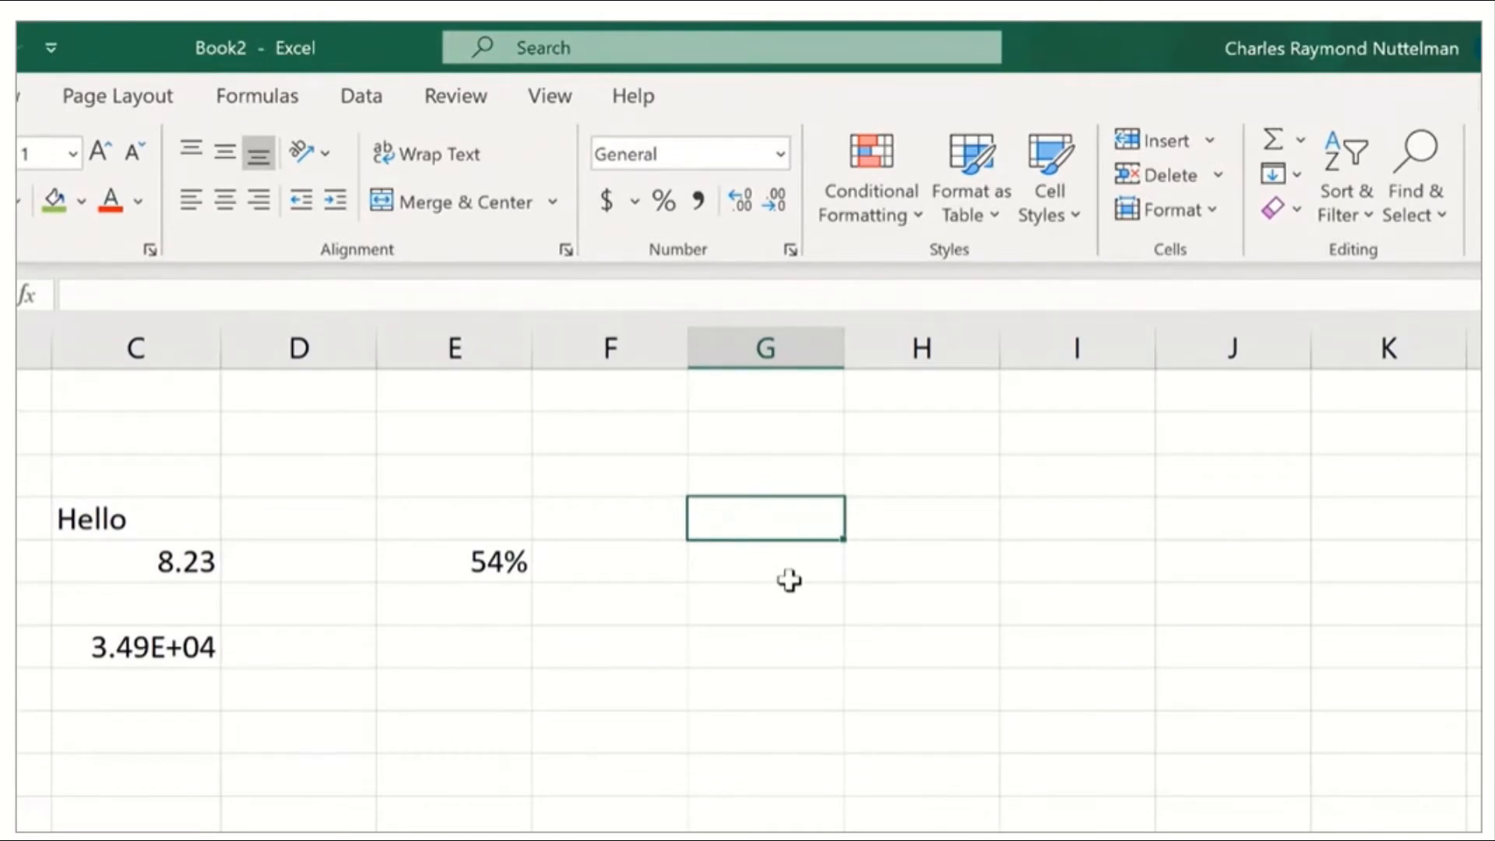
type("10.54")
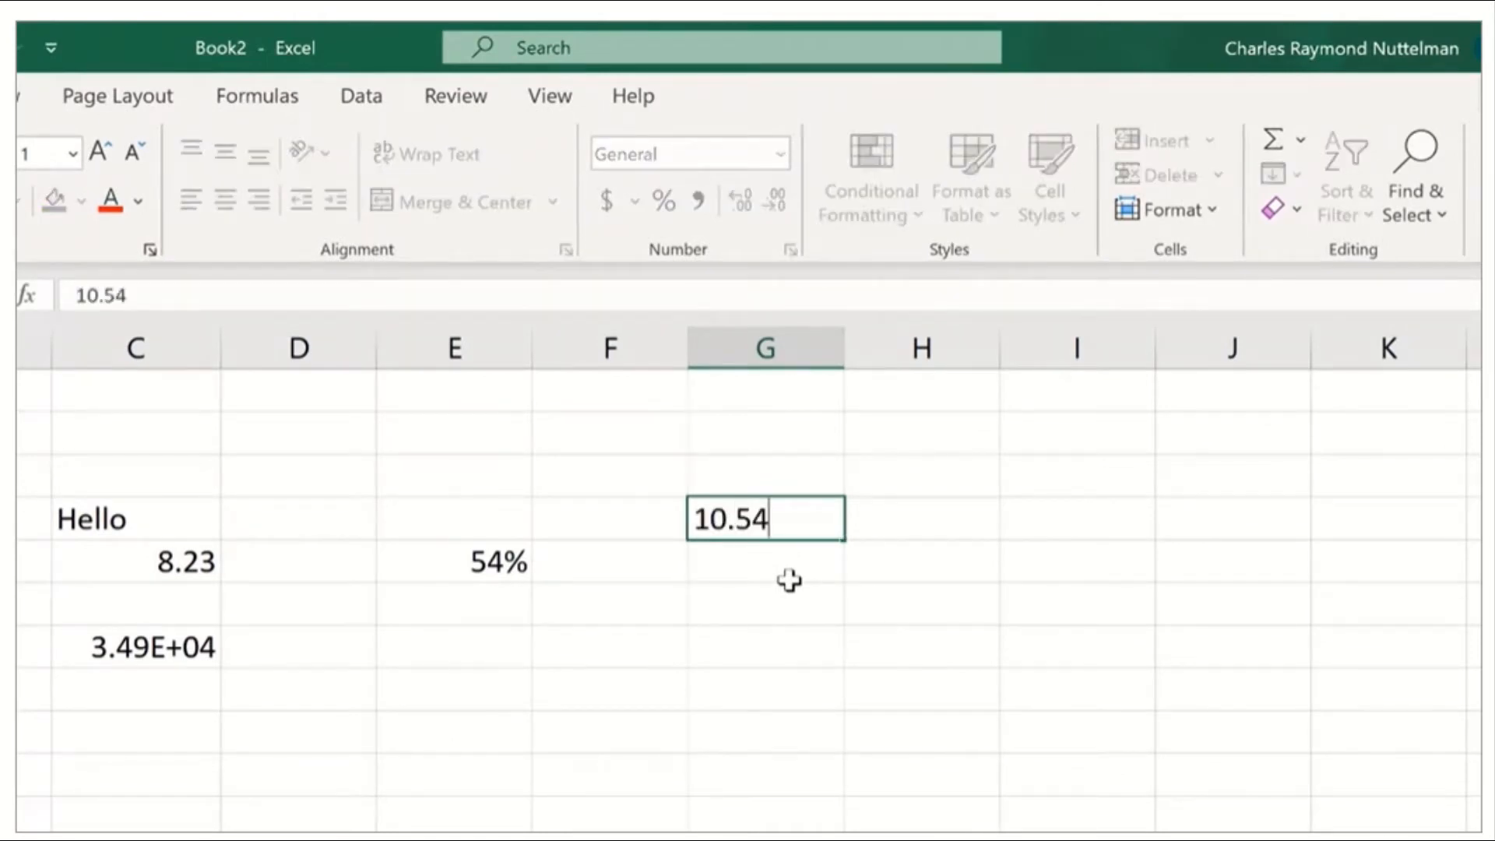
key("Return")
left_click(835, 530)
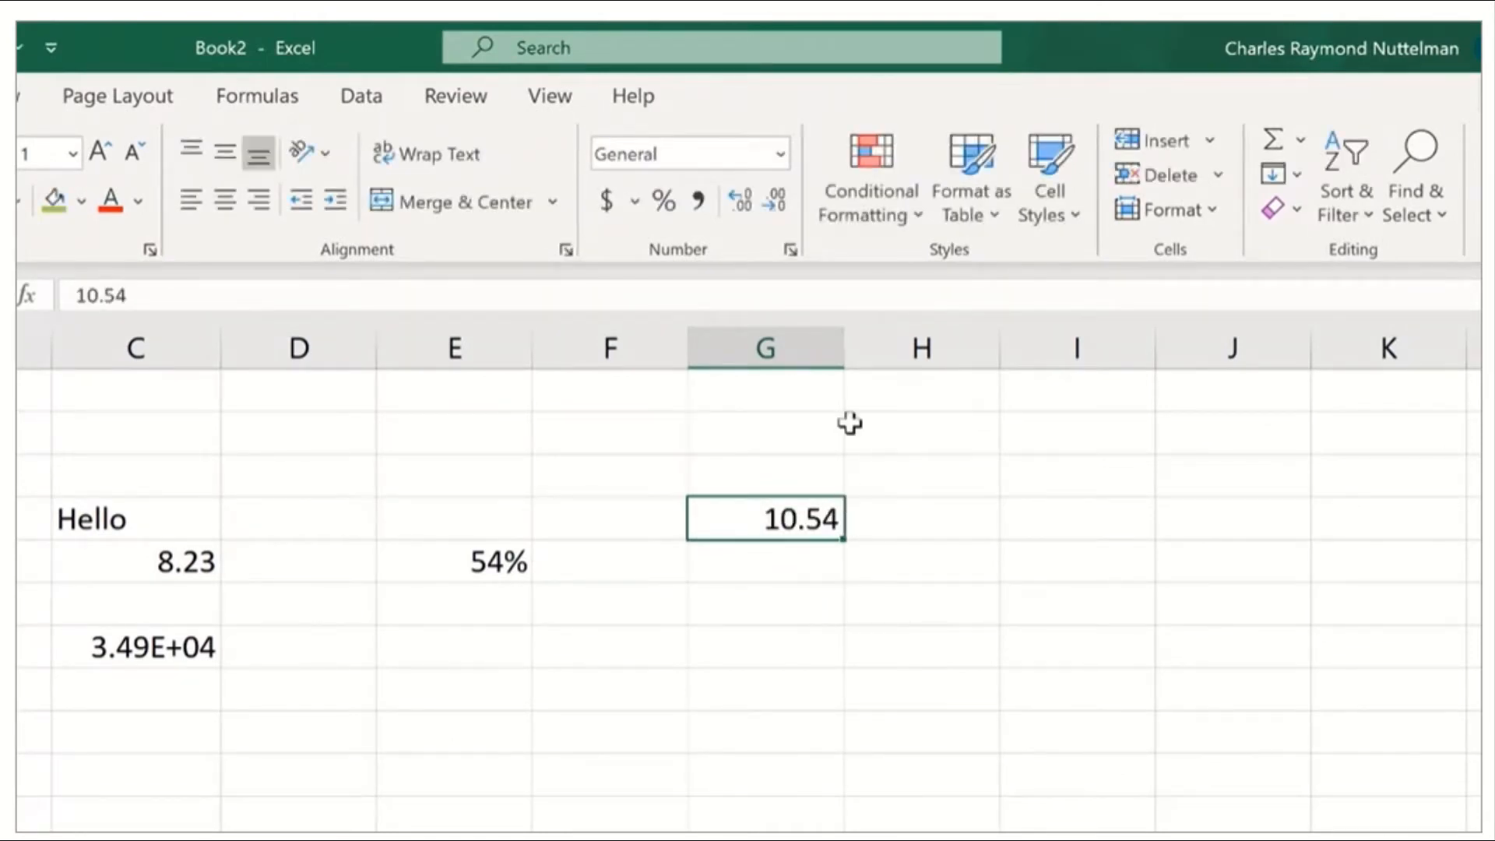
left_click(779, 155)
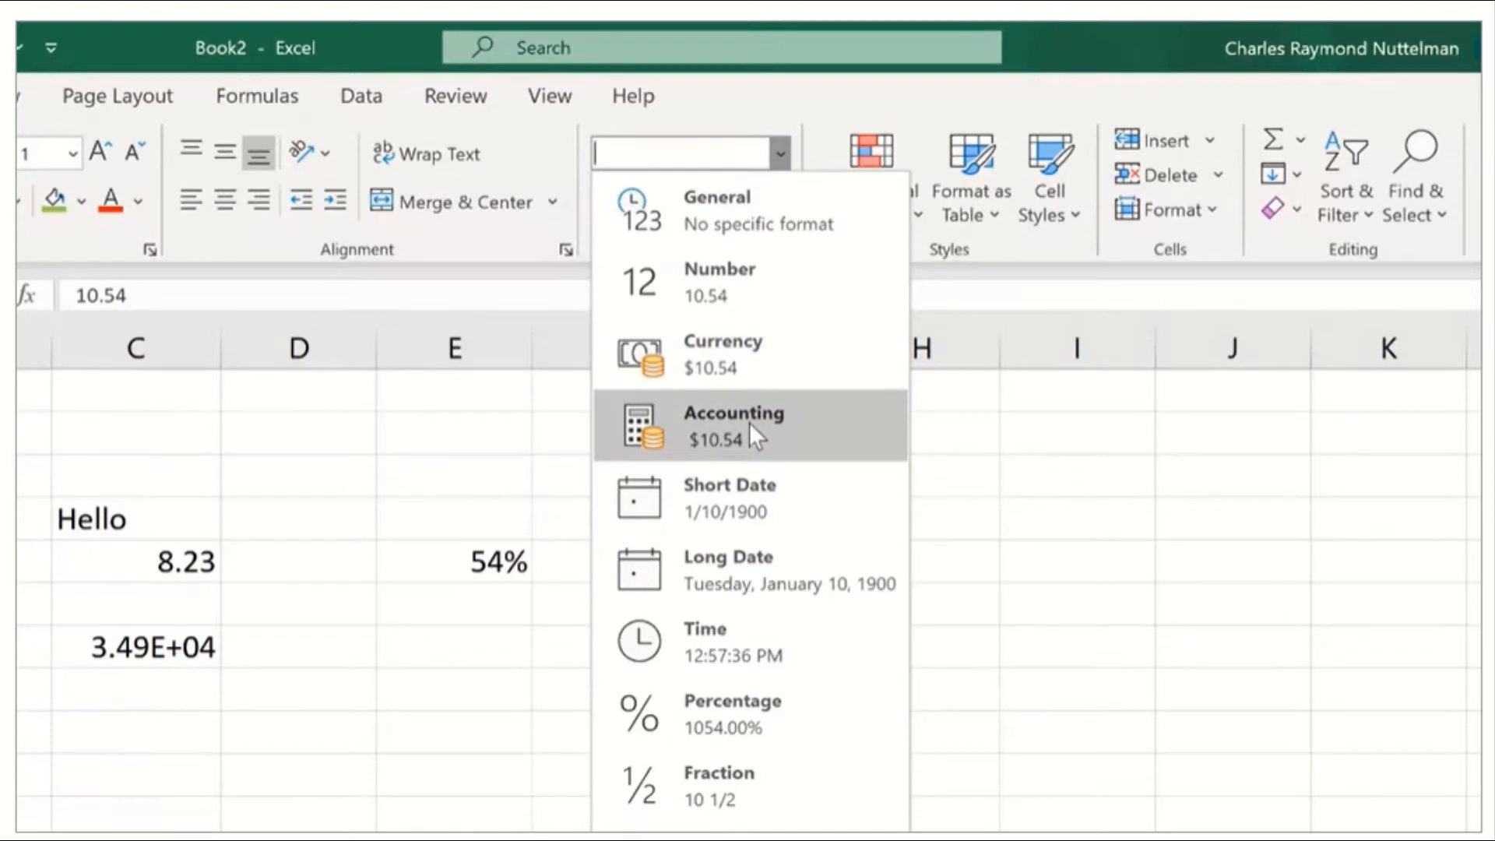
left_click(709, 378)
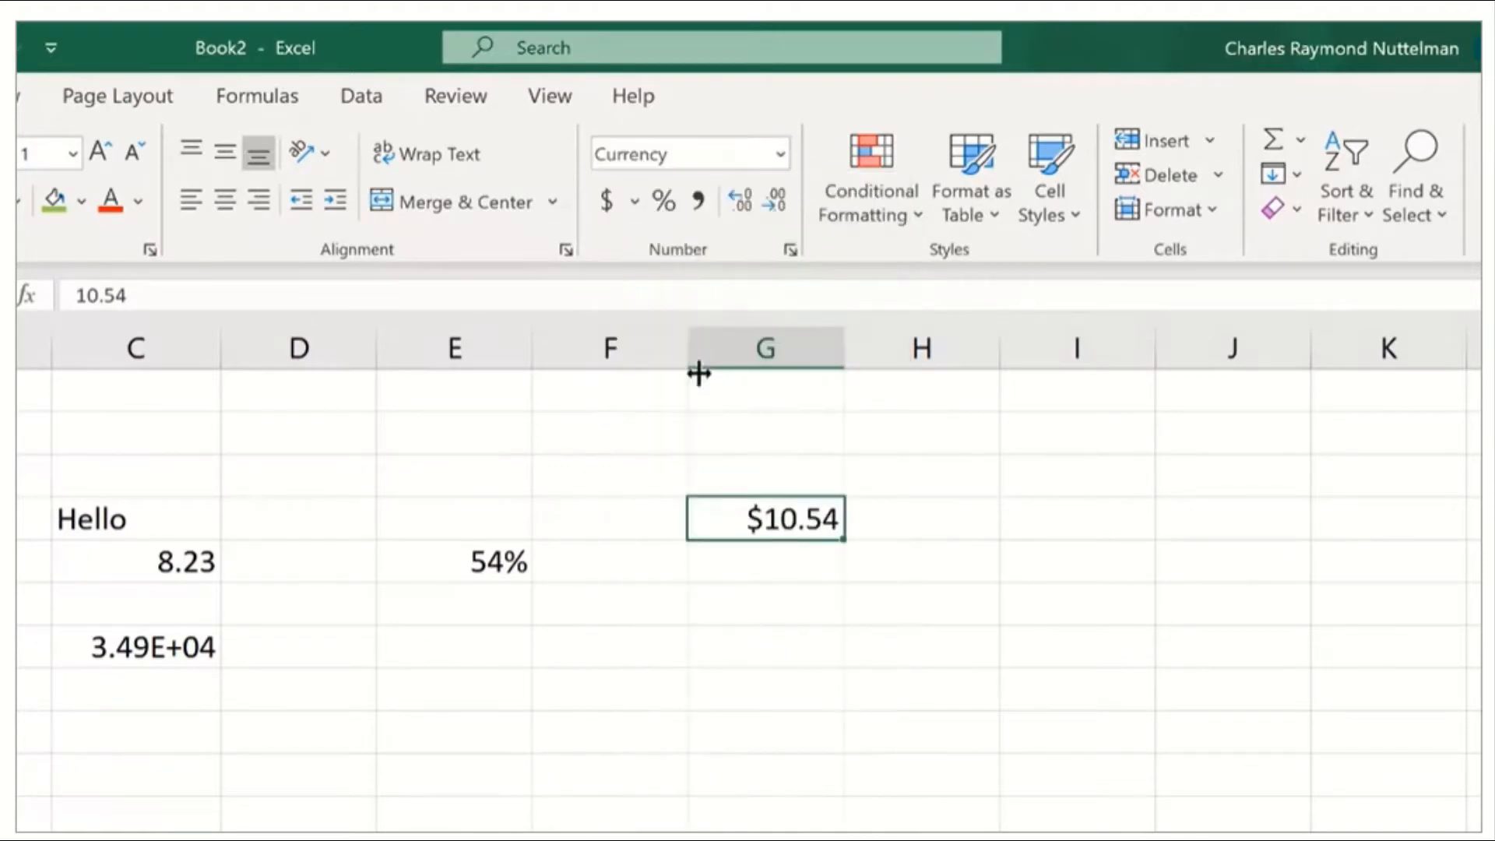
Enter 32.45 in cell H4 and apply the Accounting number format to it
left_click(917, 524)
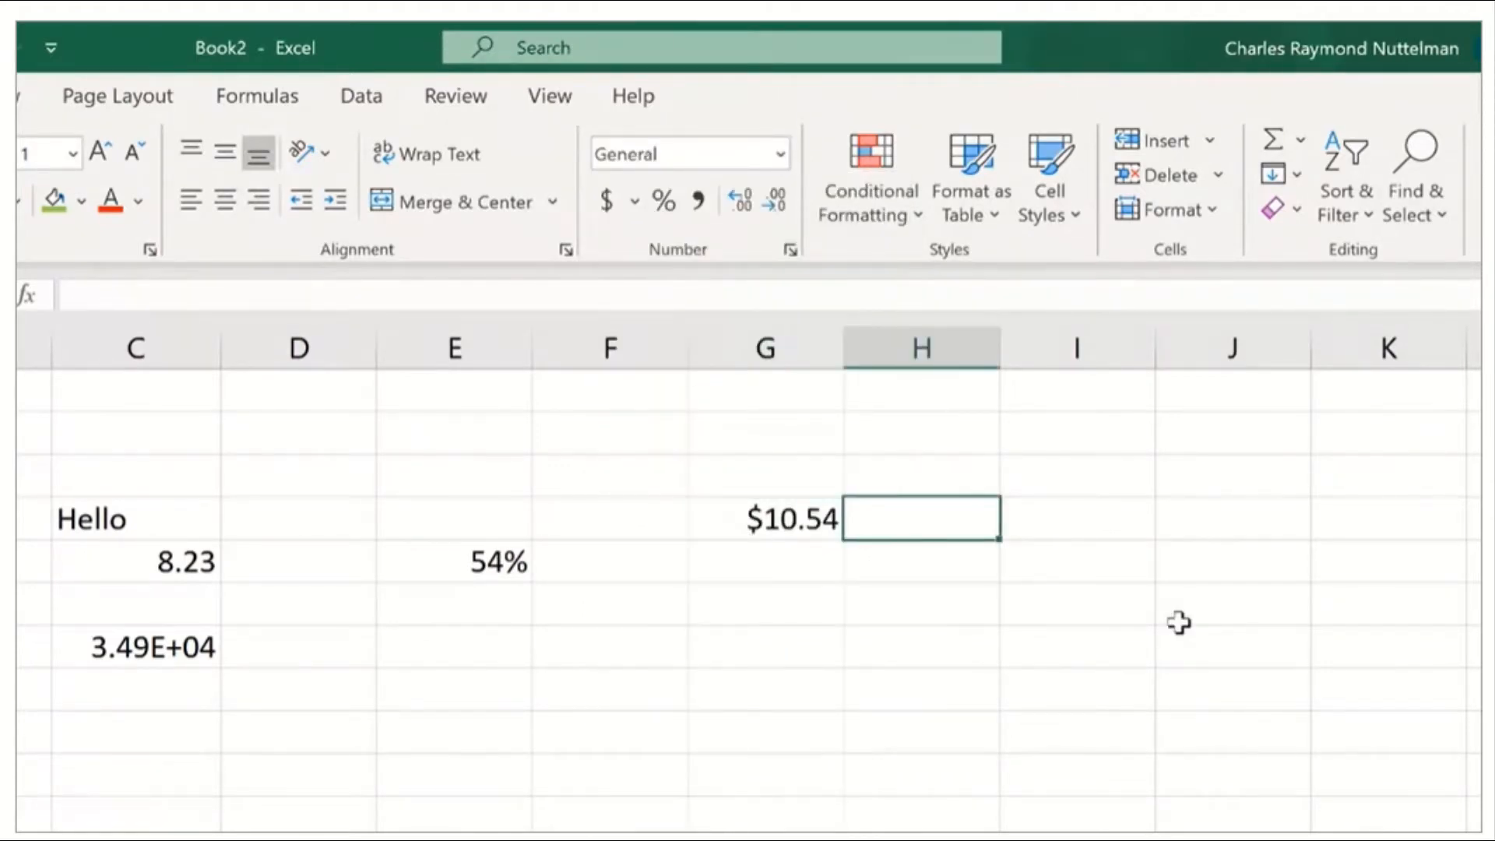
type("32.45")
key("Return")
left_click(944, 517)
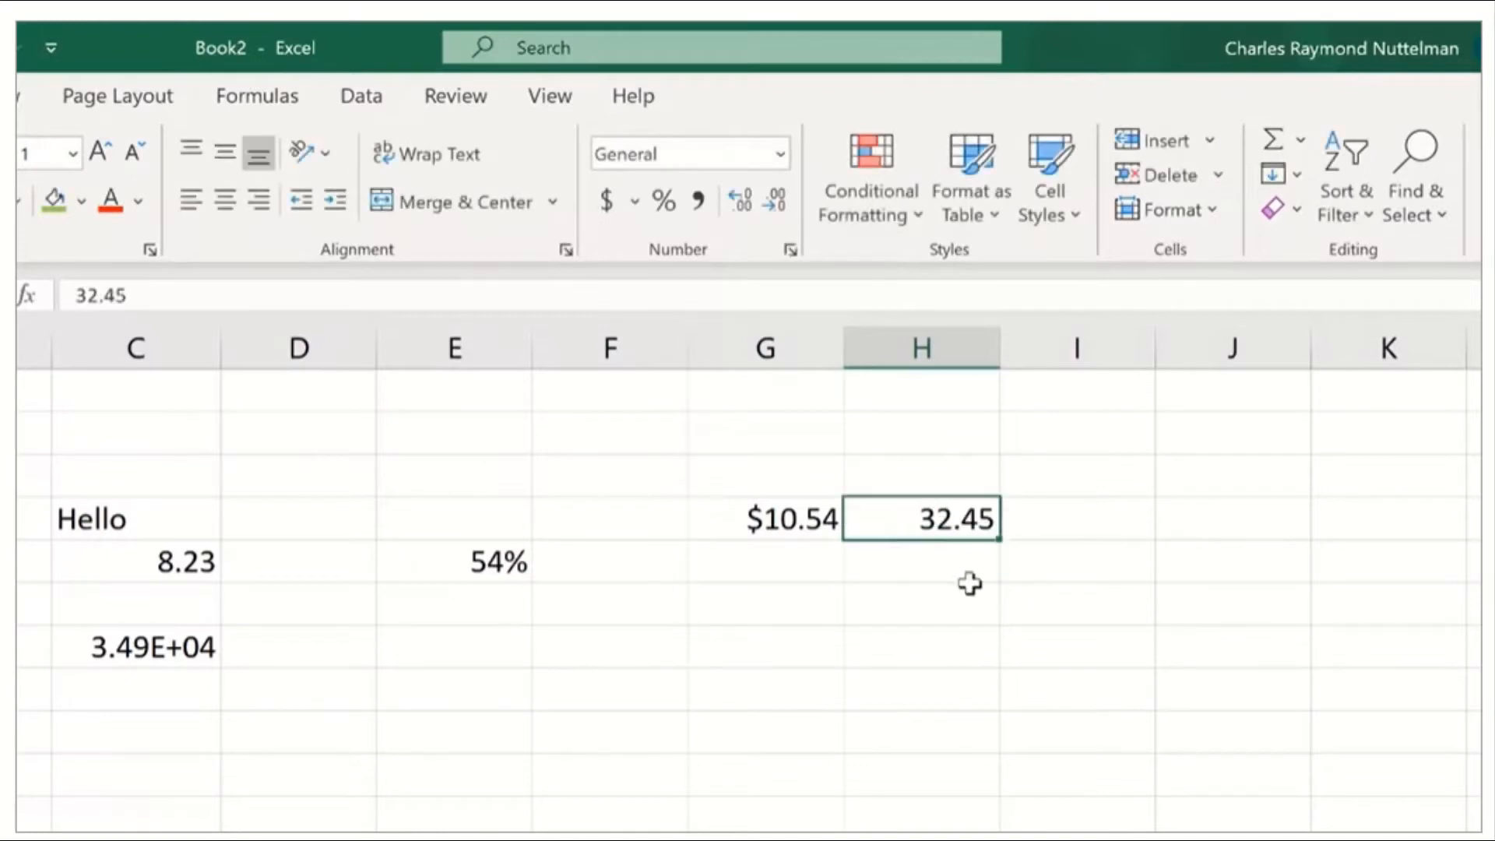
left_click(605, 201)
Enter 7.65 in cell G5, apply the Currency format to it, and move to cell H5
left_click(984, 592)
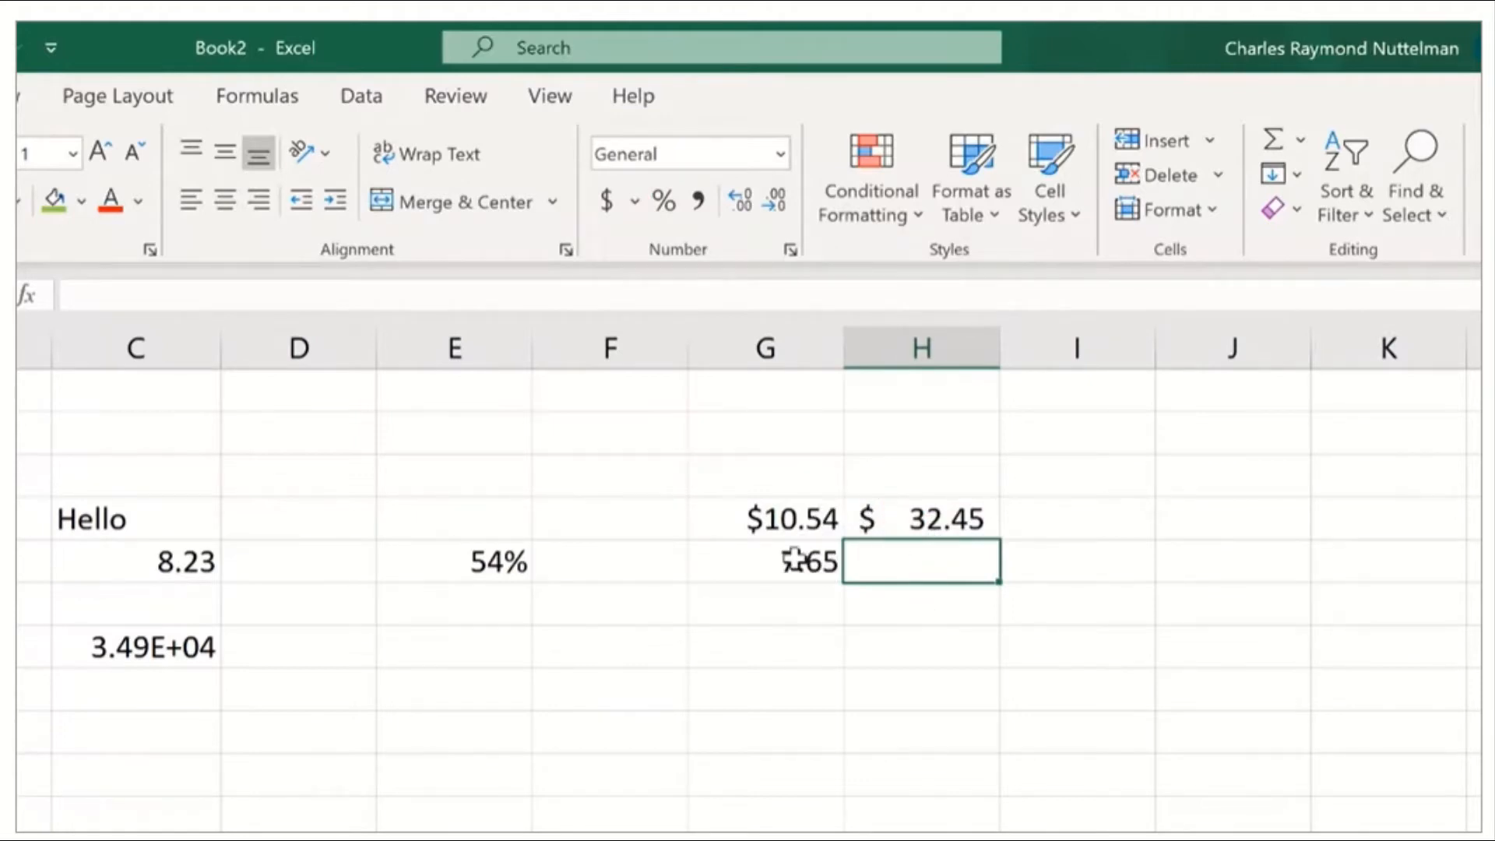
left_click(792, 561)
left_click(786, 148)
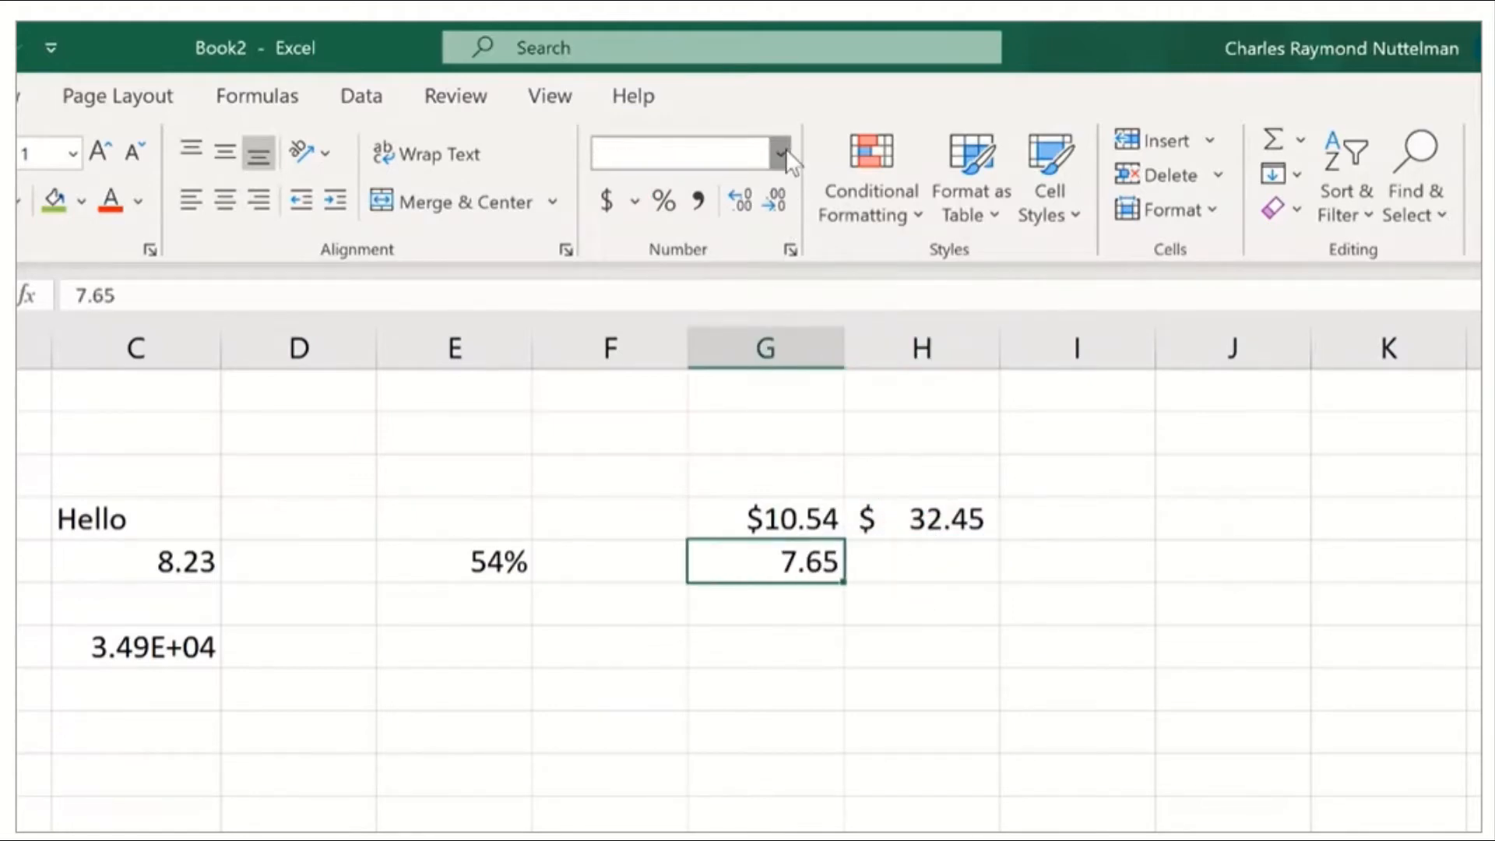
left_click(723, 353)
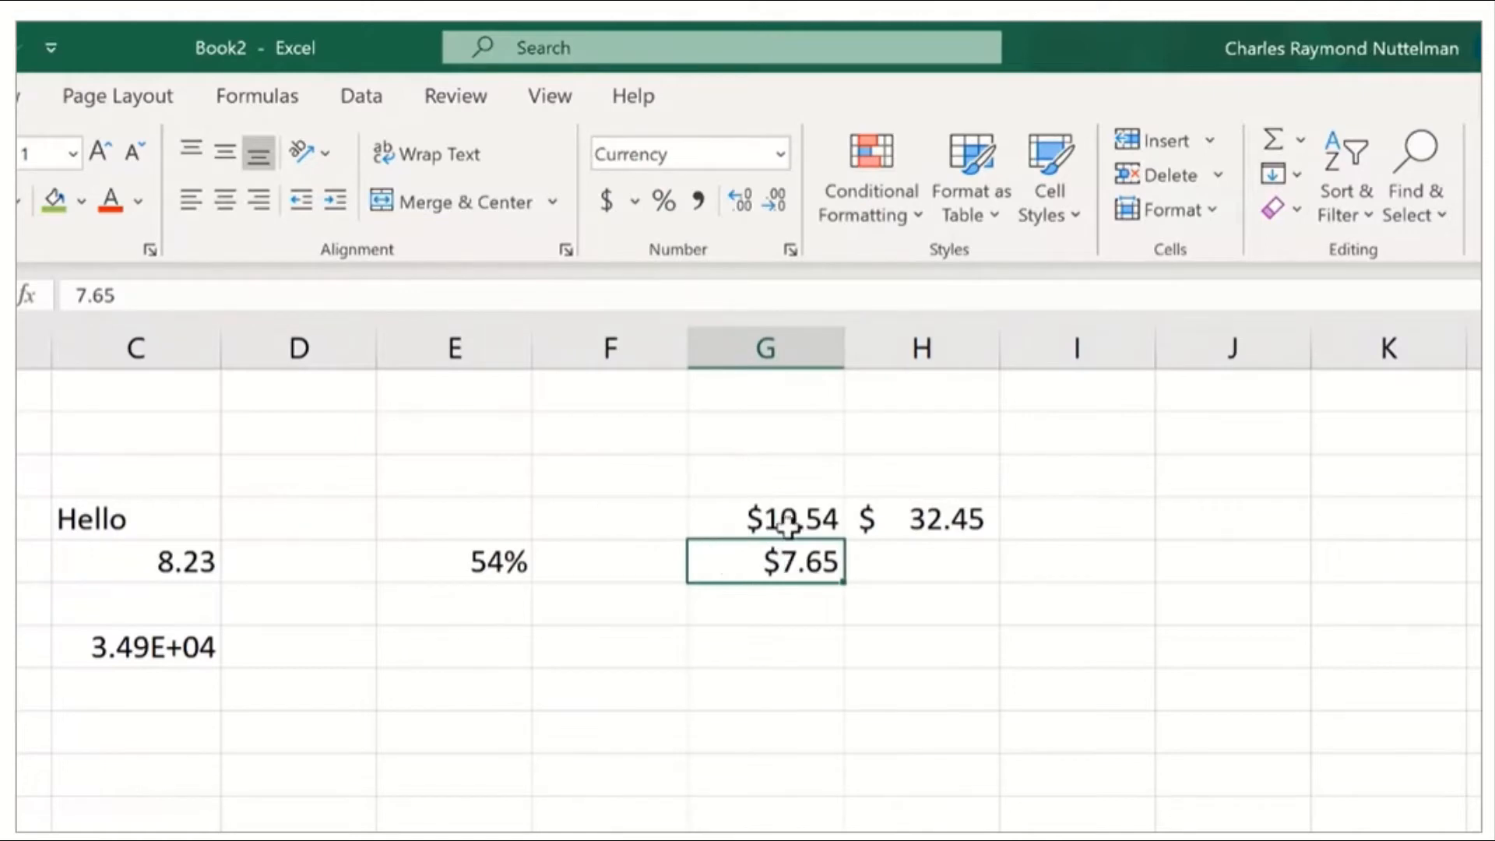
left_click(942, 568)
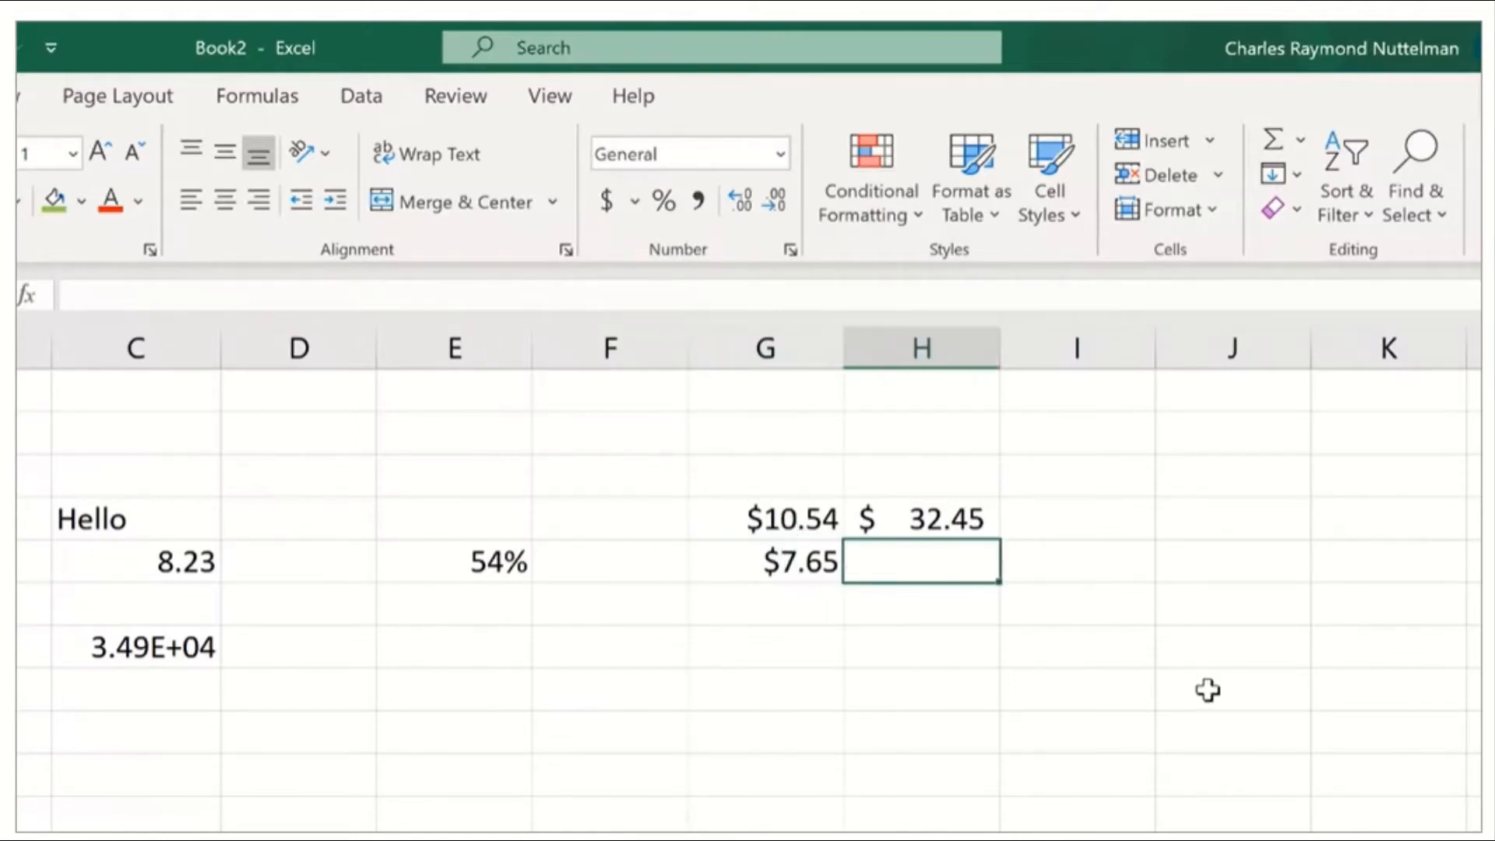
type("78.54")
key("BackSpace")
key("BackSpace")
key("BackSpace")
key("BackSpace")
key("BackSpace")
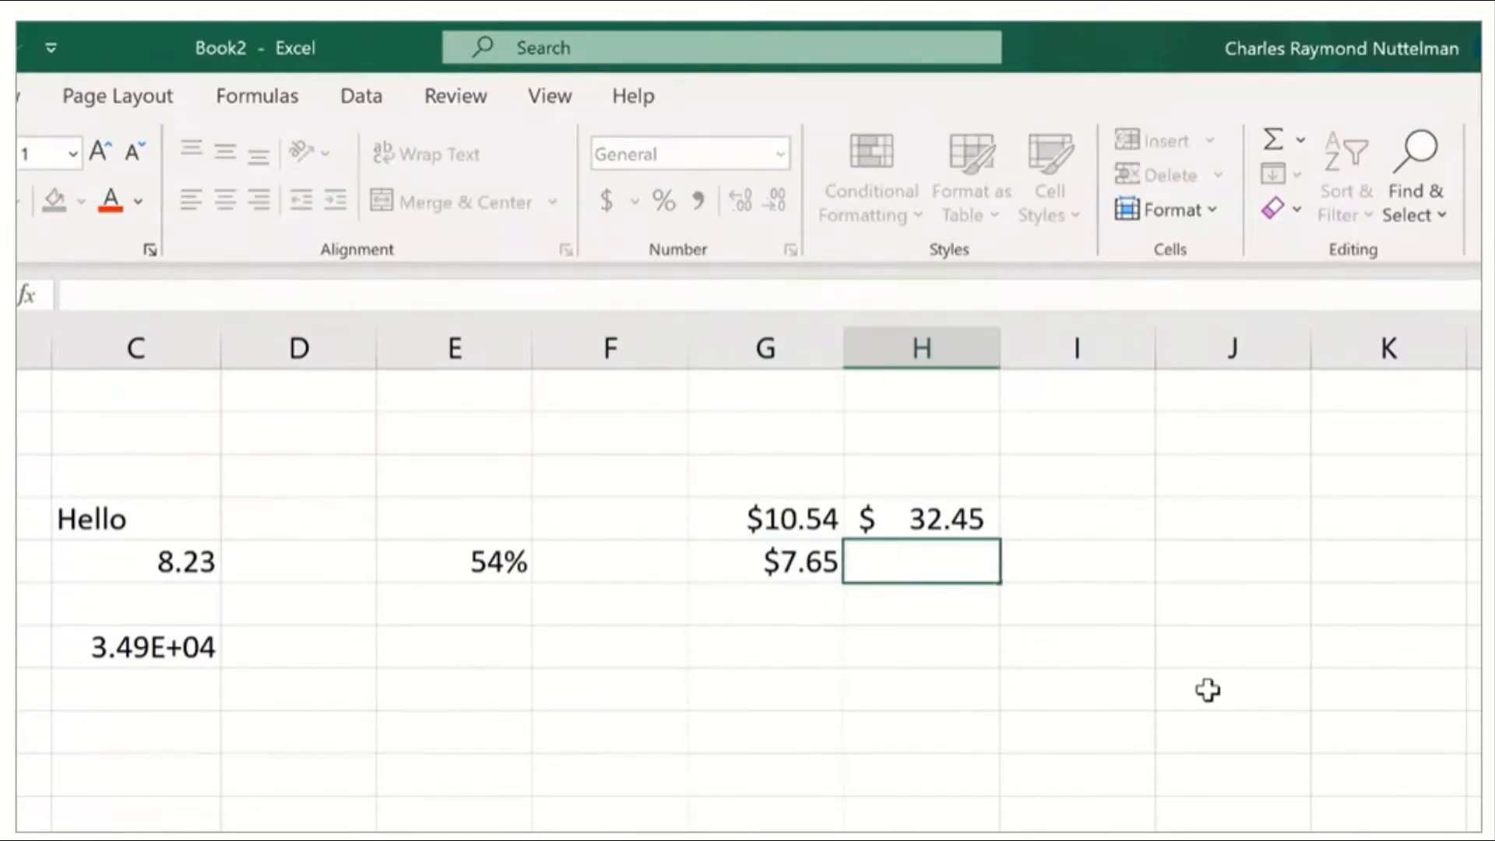
Enter 1.23 in cell H5 and apply the Accounting number format to it
type("1.23")
key("Return")
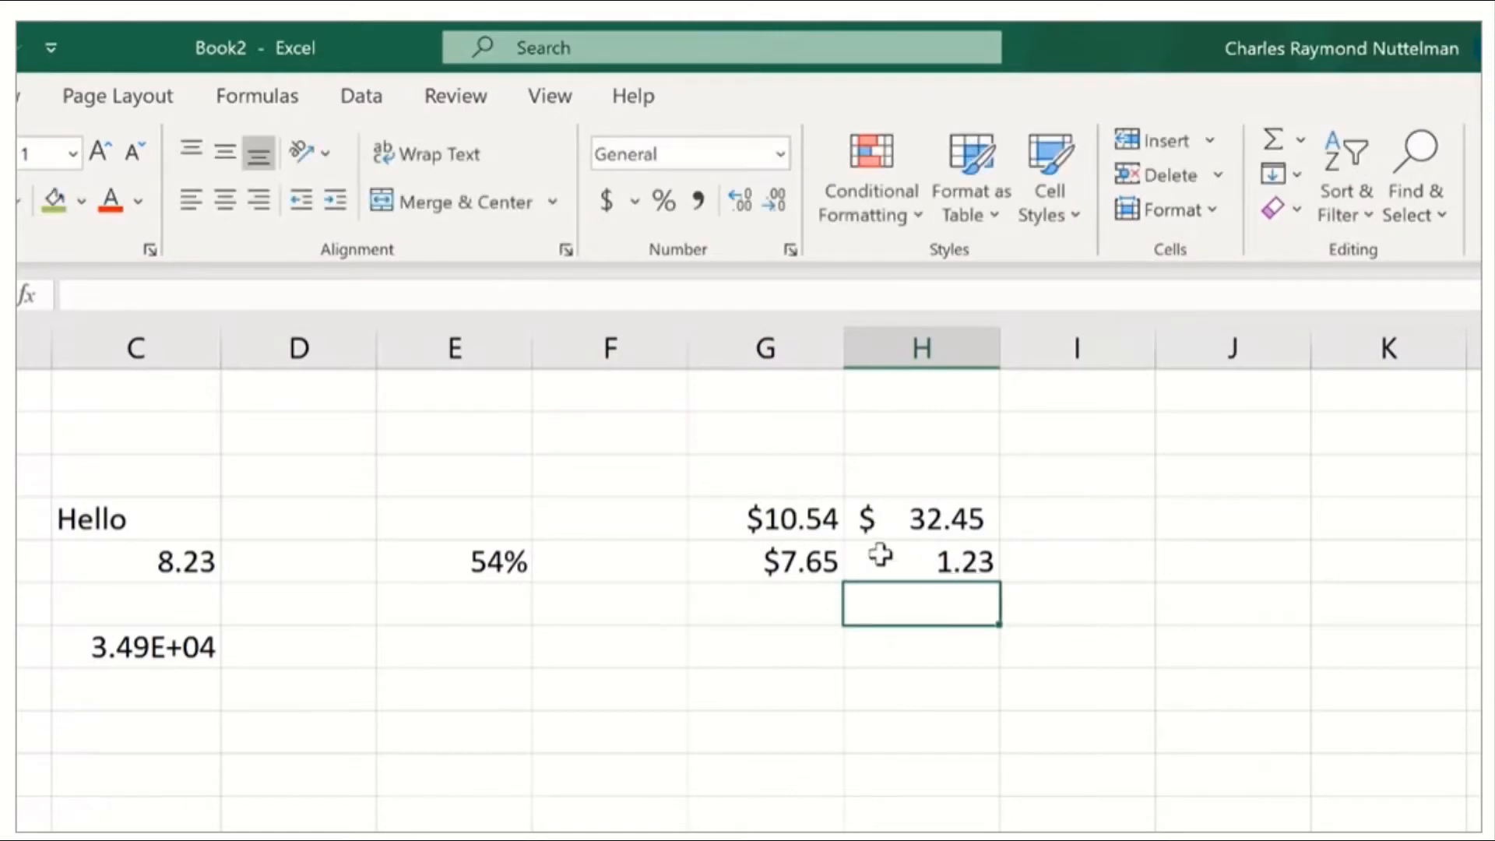
left_click(879, 555)
left_click(599, 203)
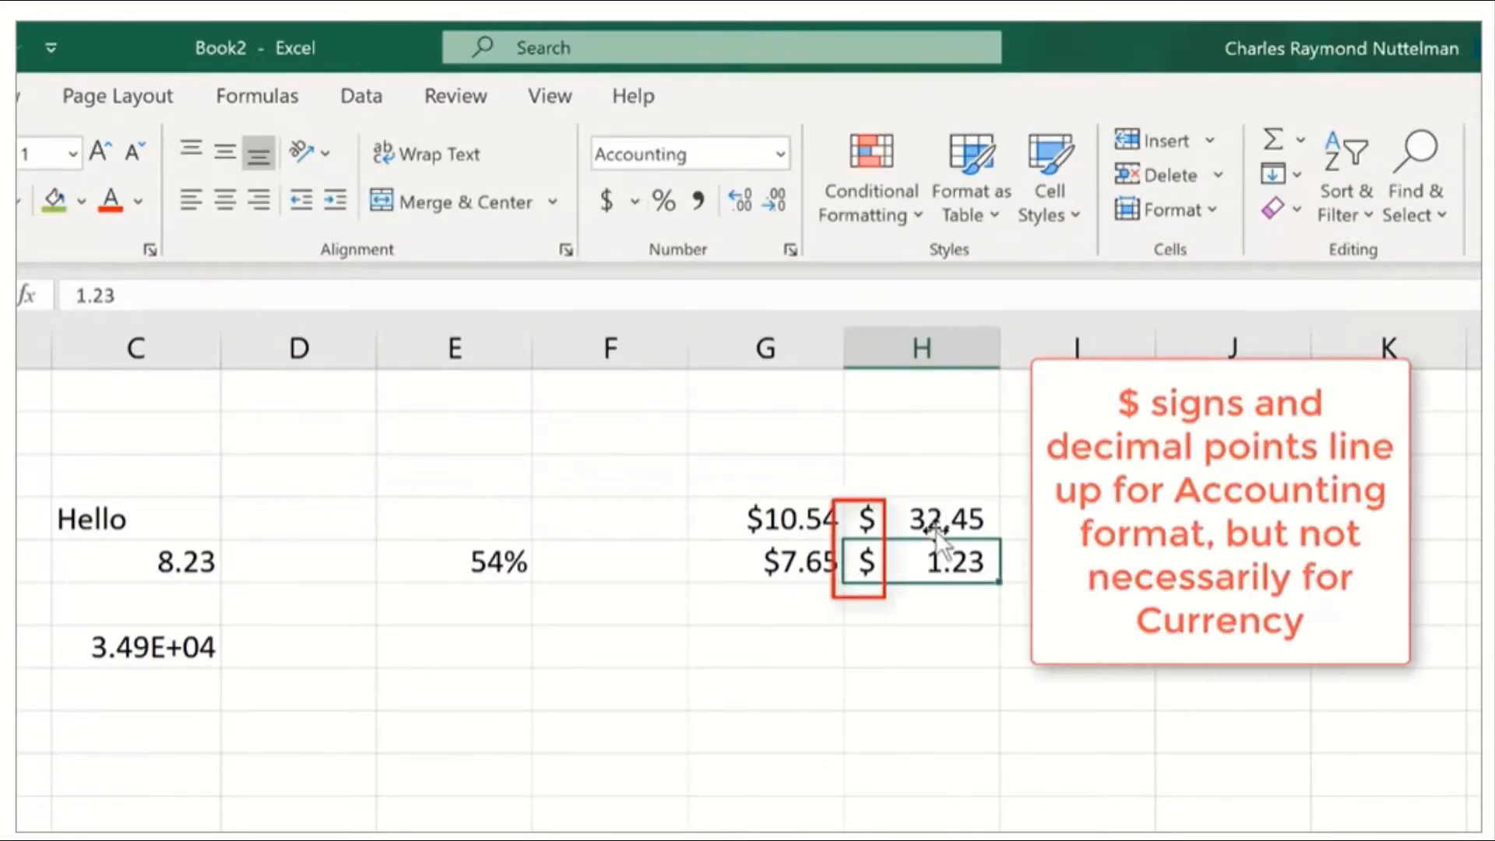
Enter the negative value -5.43 in cell G6 and format it as Currency
left_click(819, 611)
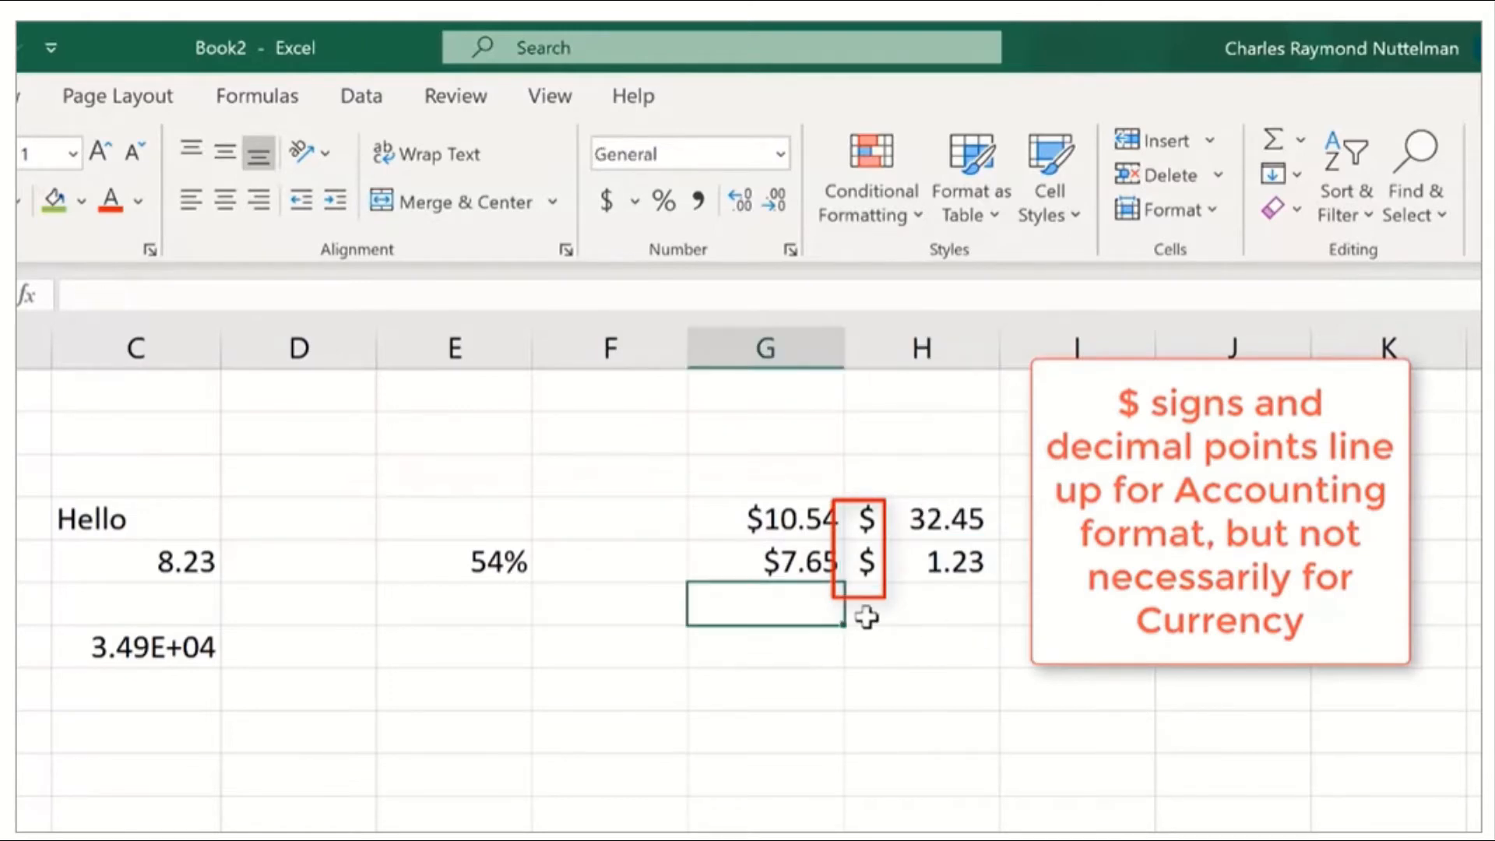
type("-5.")
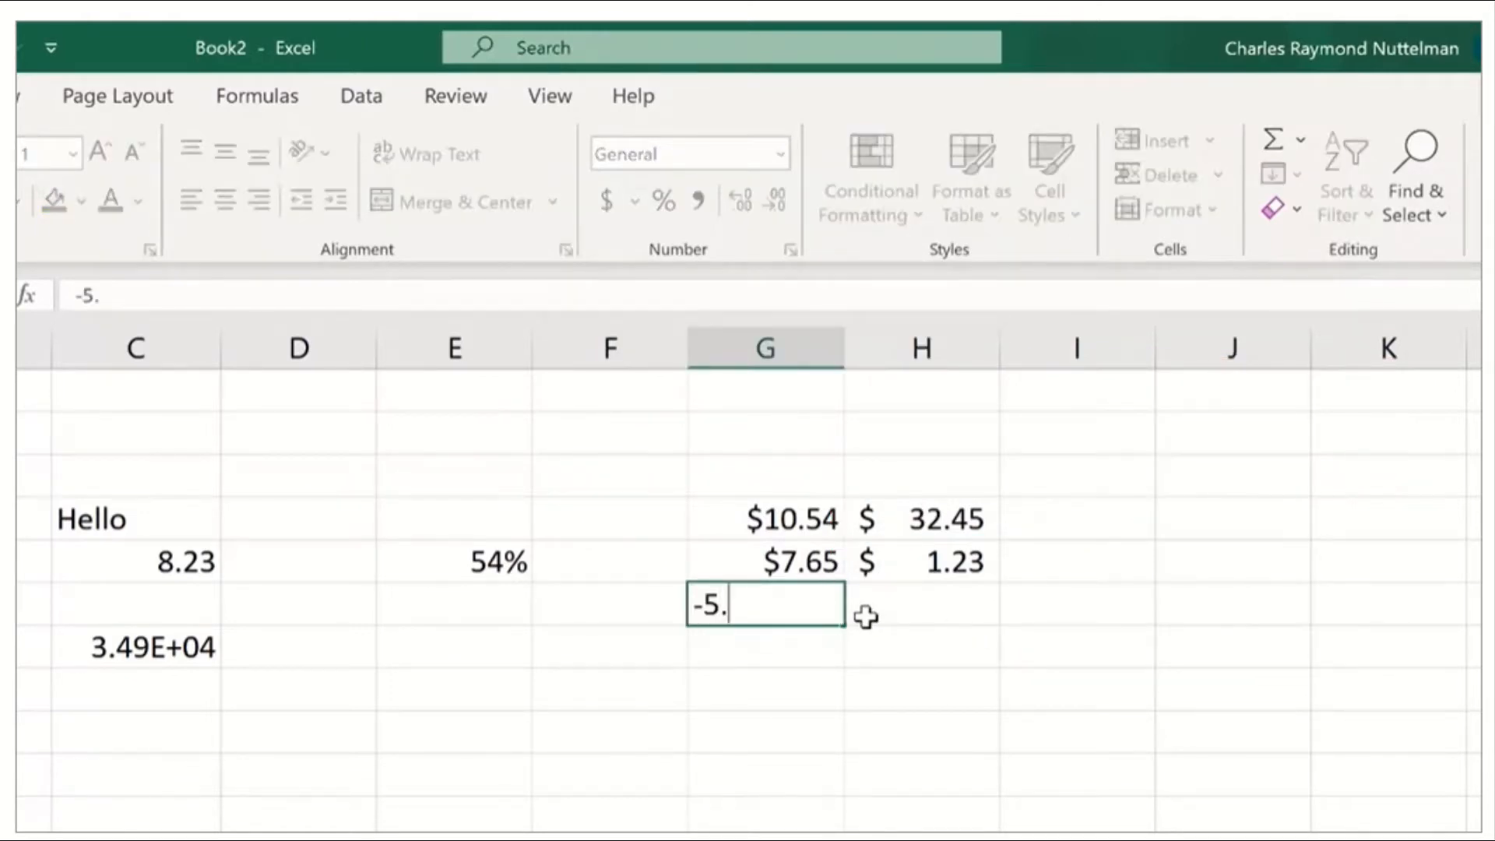
type("43")
key("Return")
left_click(761, 602)
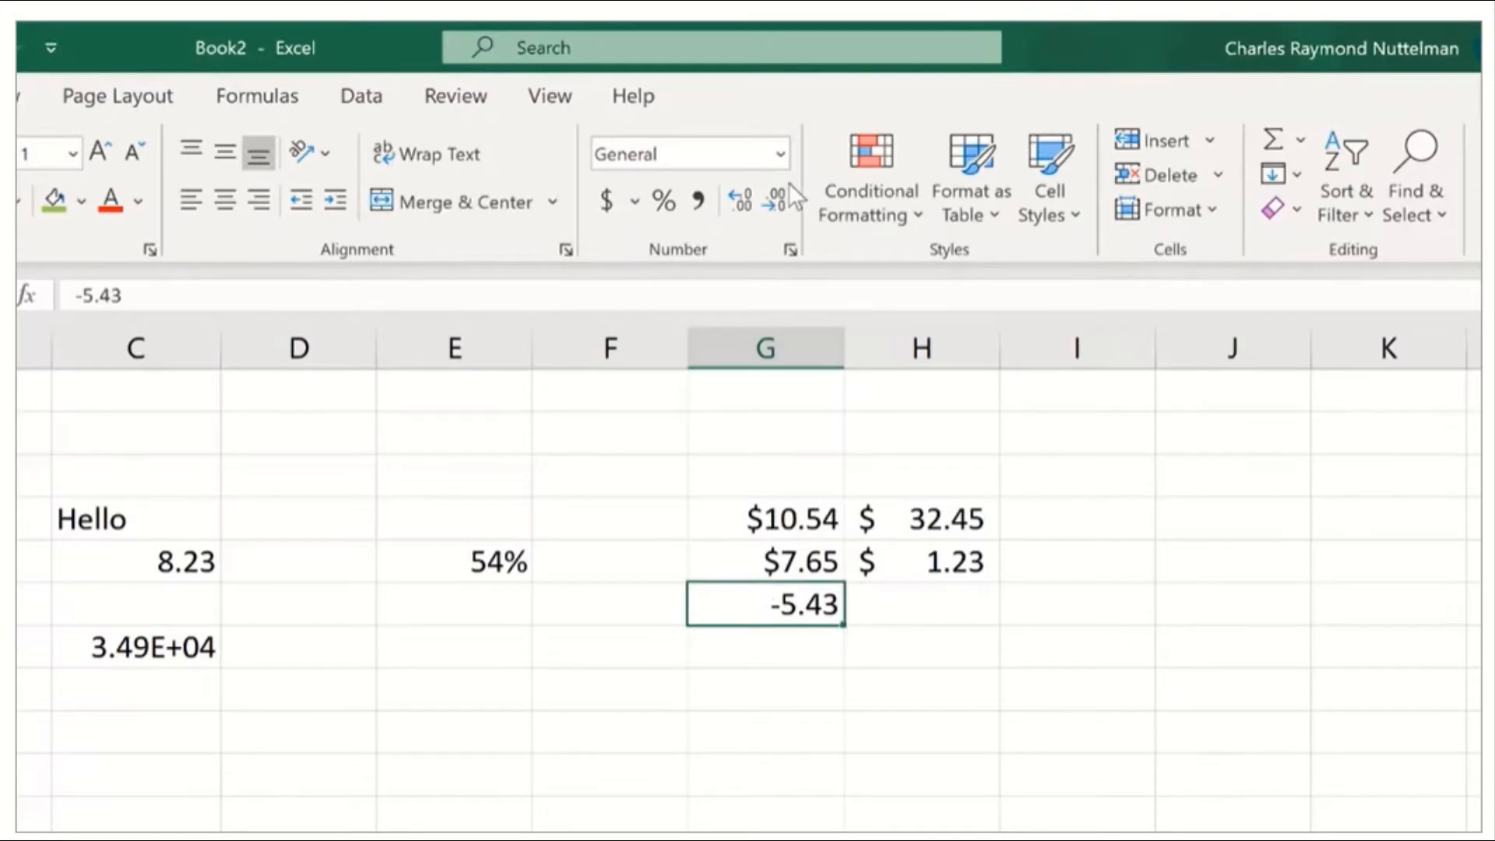
left_click(779, 154)
left_click(700, 344)
Enter the negative value -67.12 in cell H6 and format it as Accounting
key("Right")
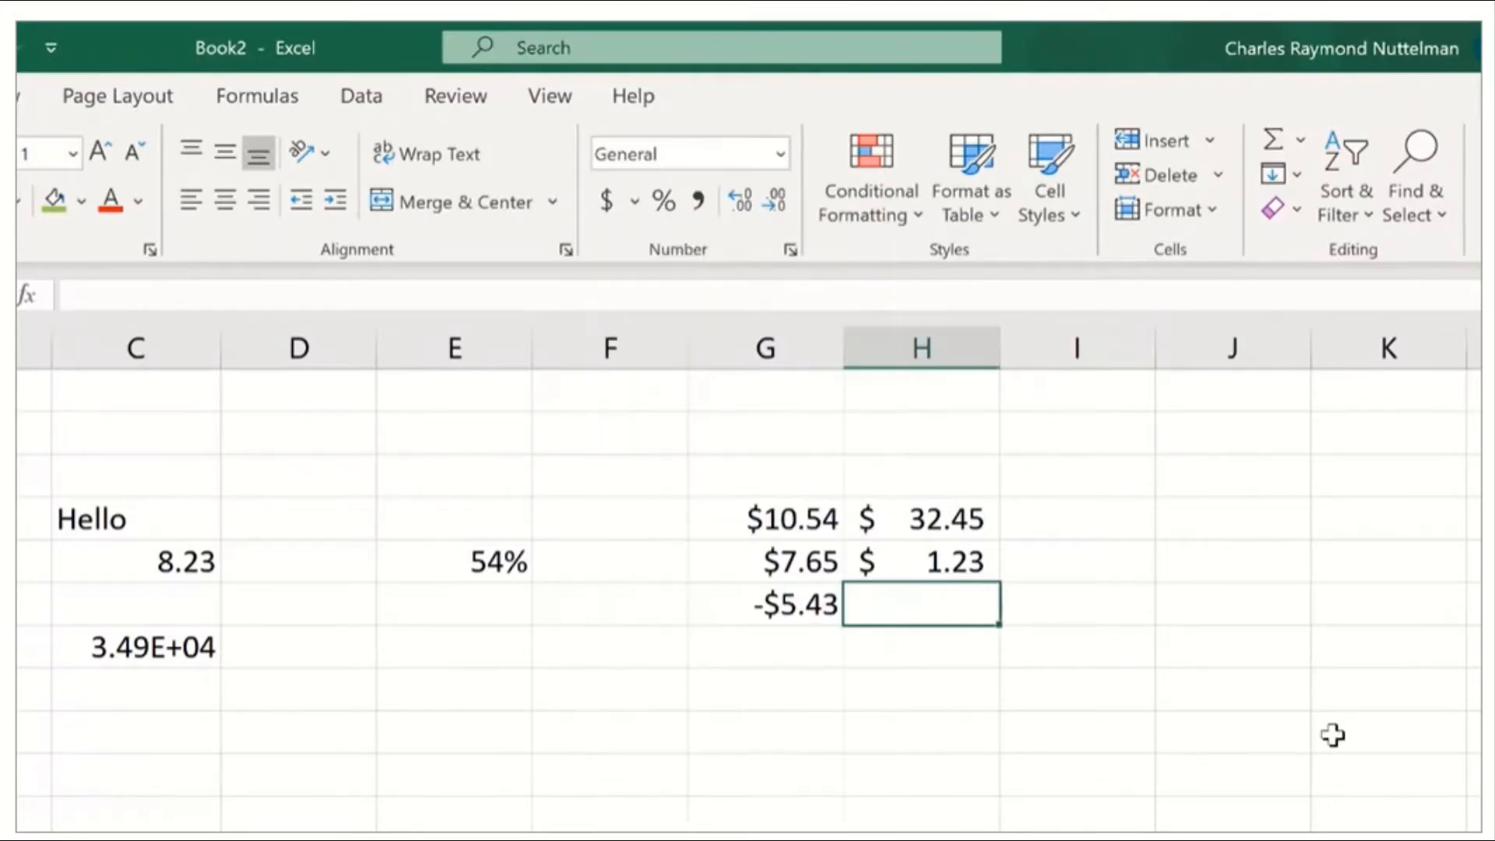
type("-")
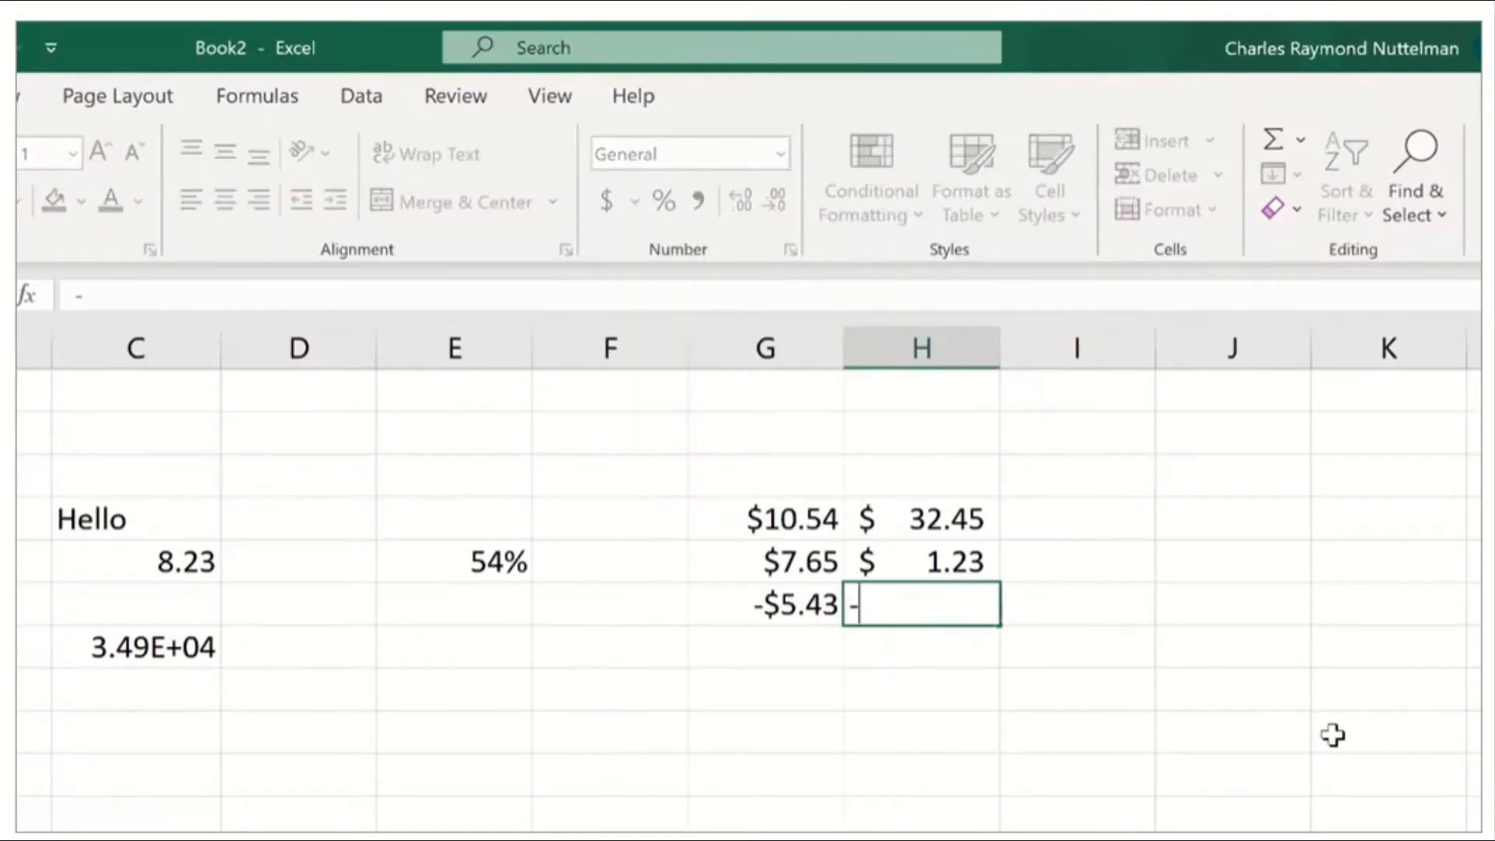
type("67.1")
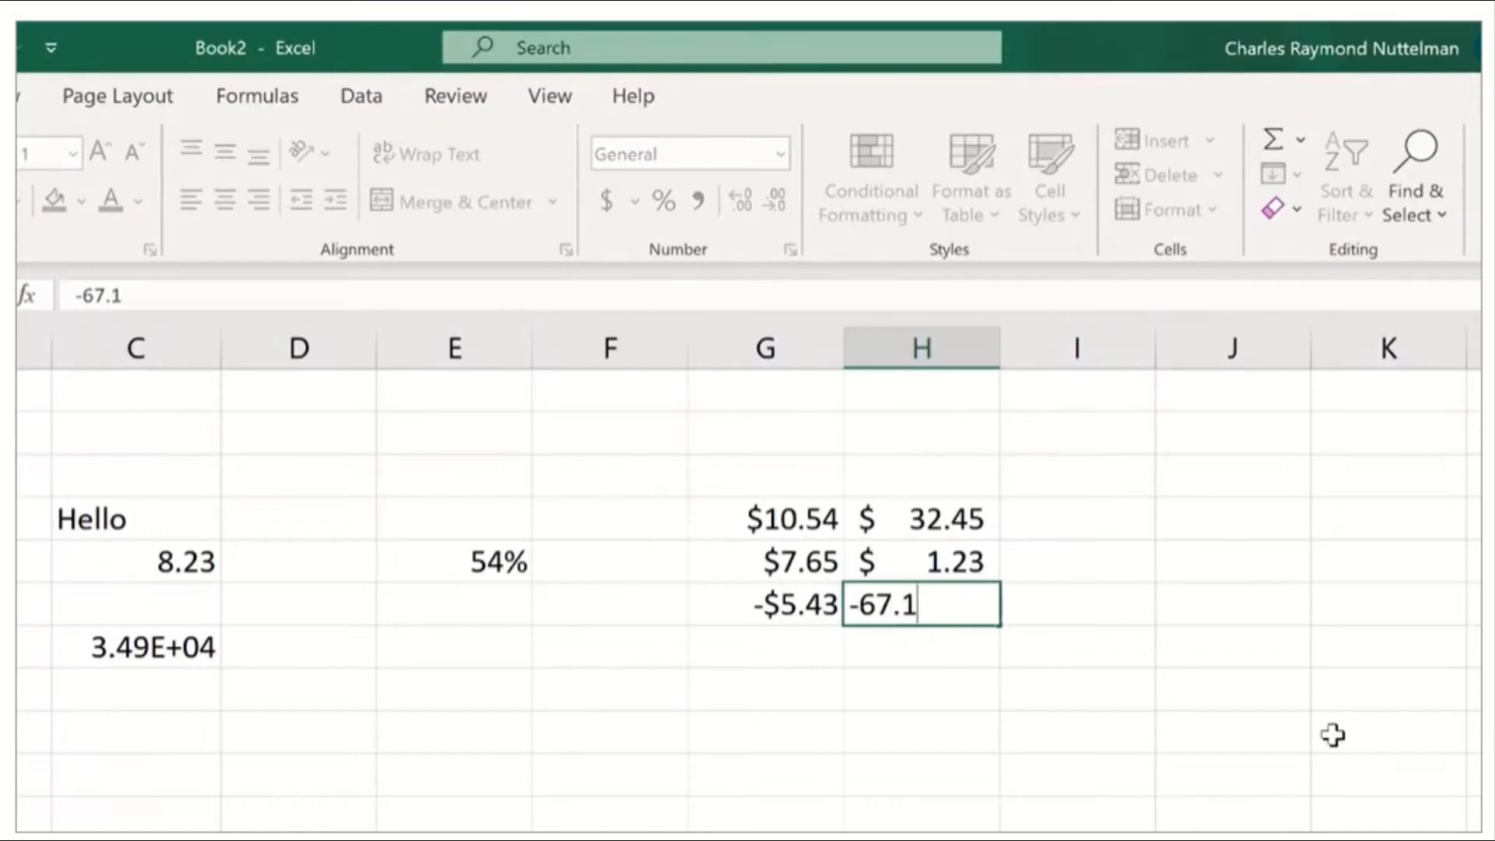
type("2")
key("Return")
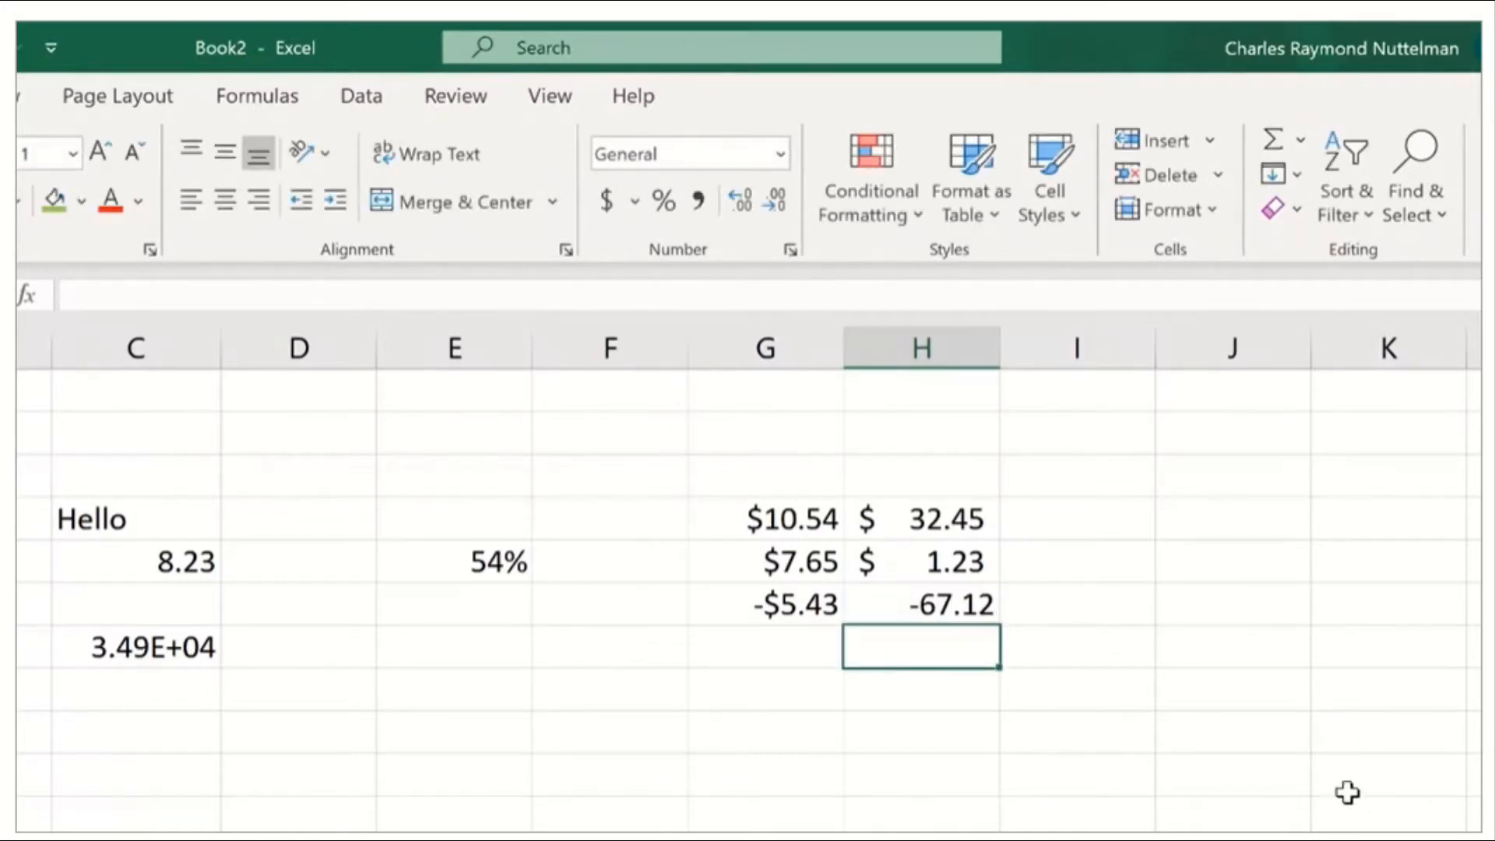
left_click(950, 603)
left_click(606, 201)
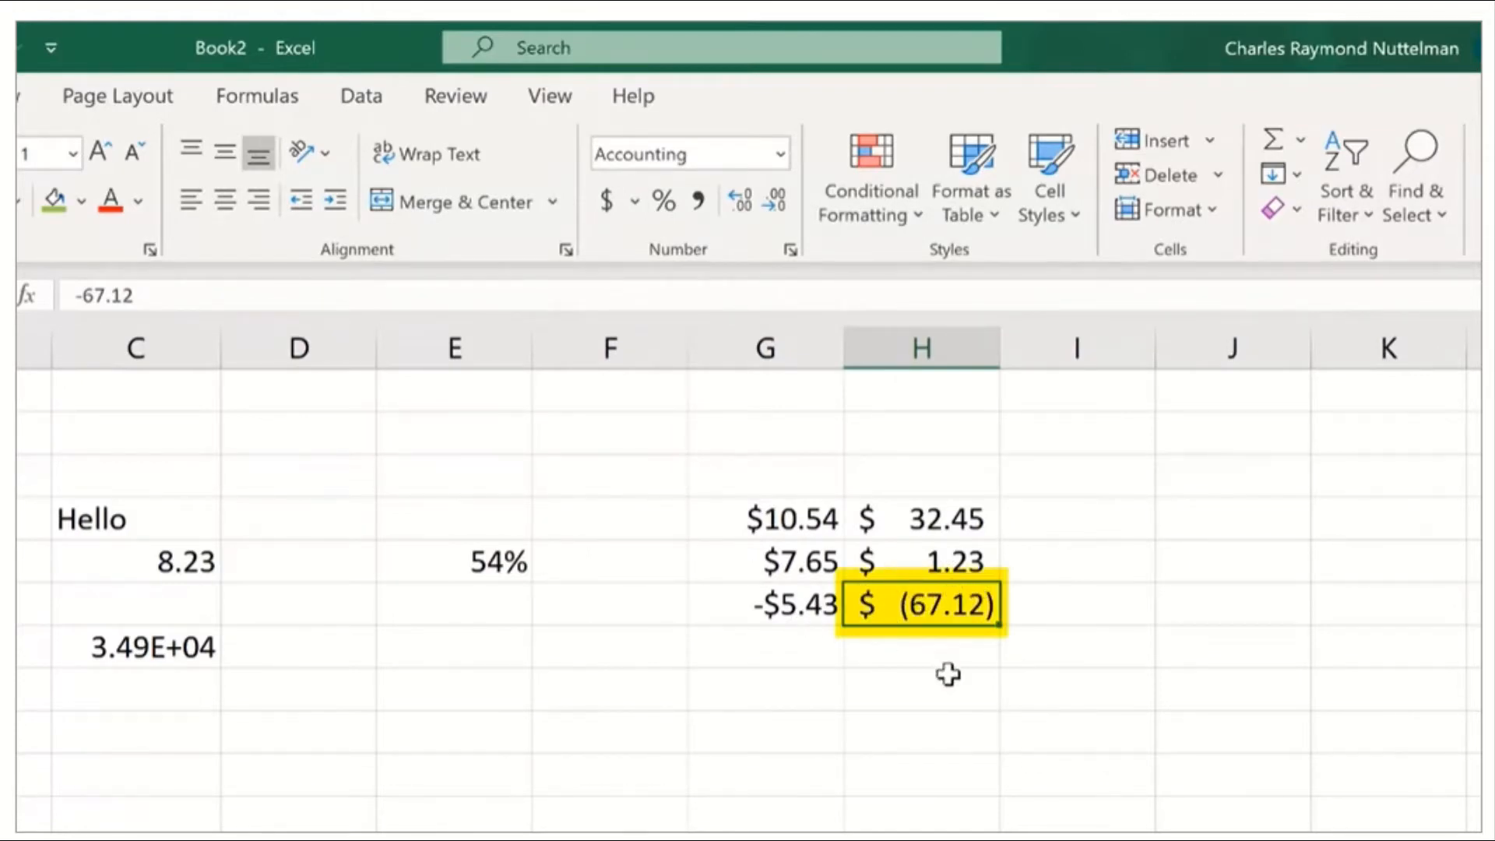
left_click(913, 693)
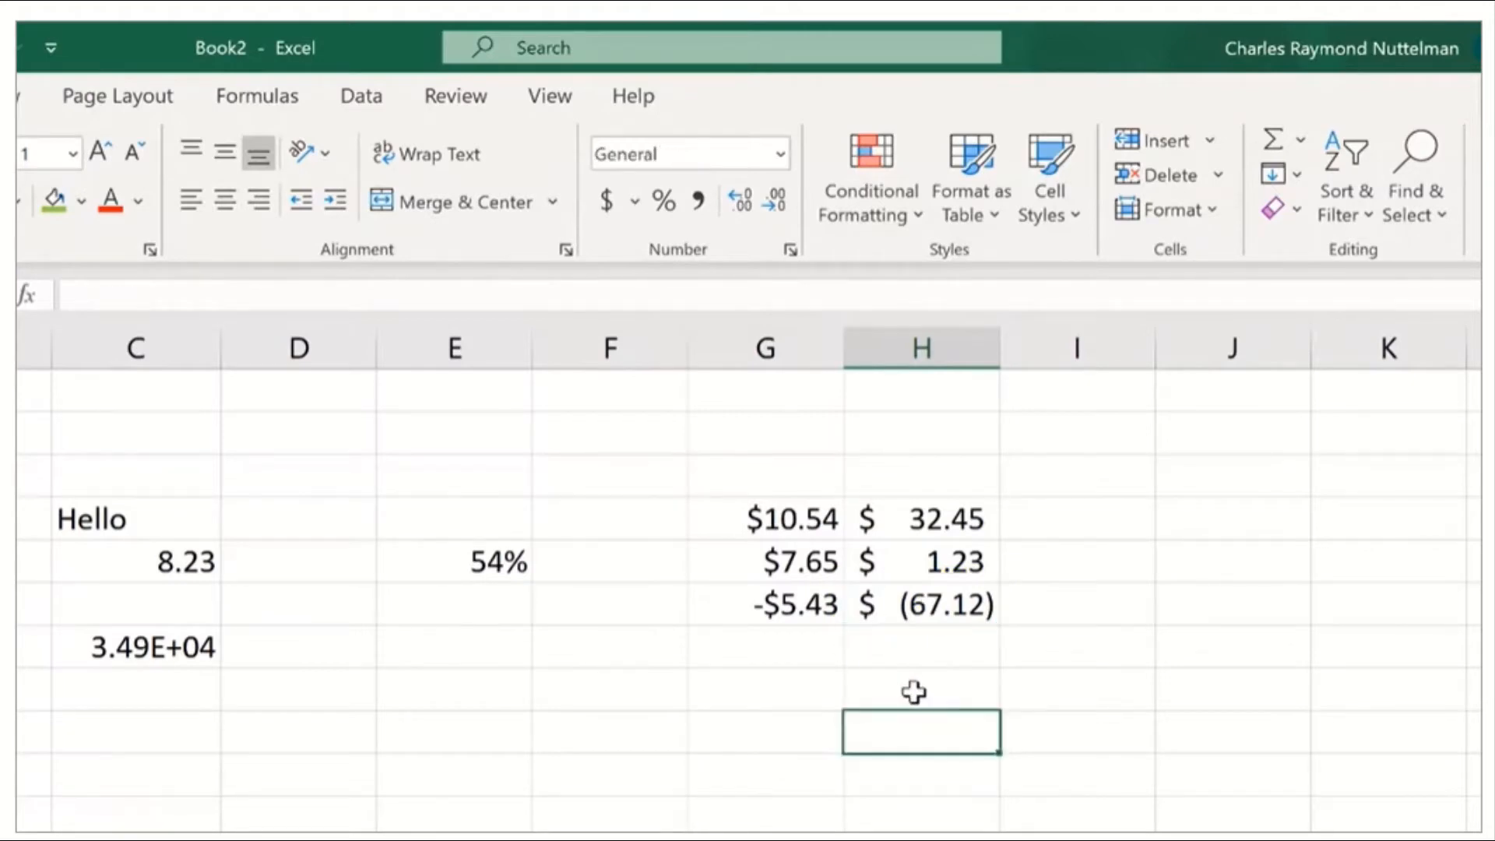
Apply the Fraction number format to the empty cell E8, enter 1/3 in it, and check its stored value
left_click(451, 693)
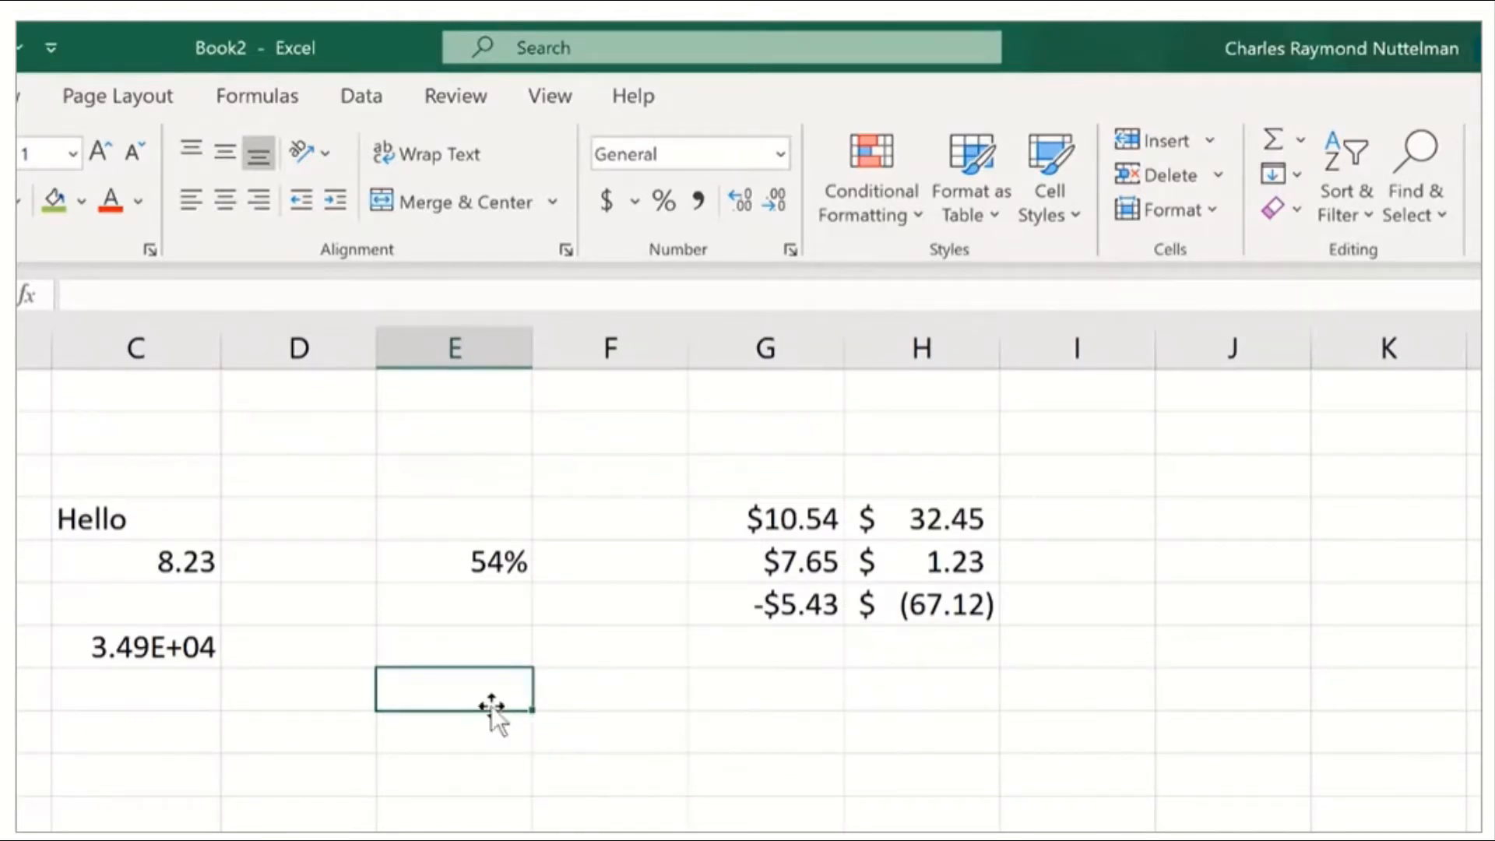
right_click(492, 701)
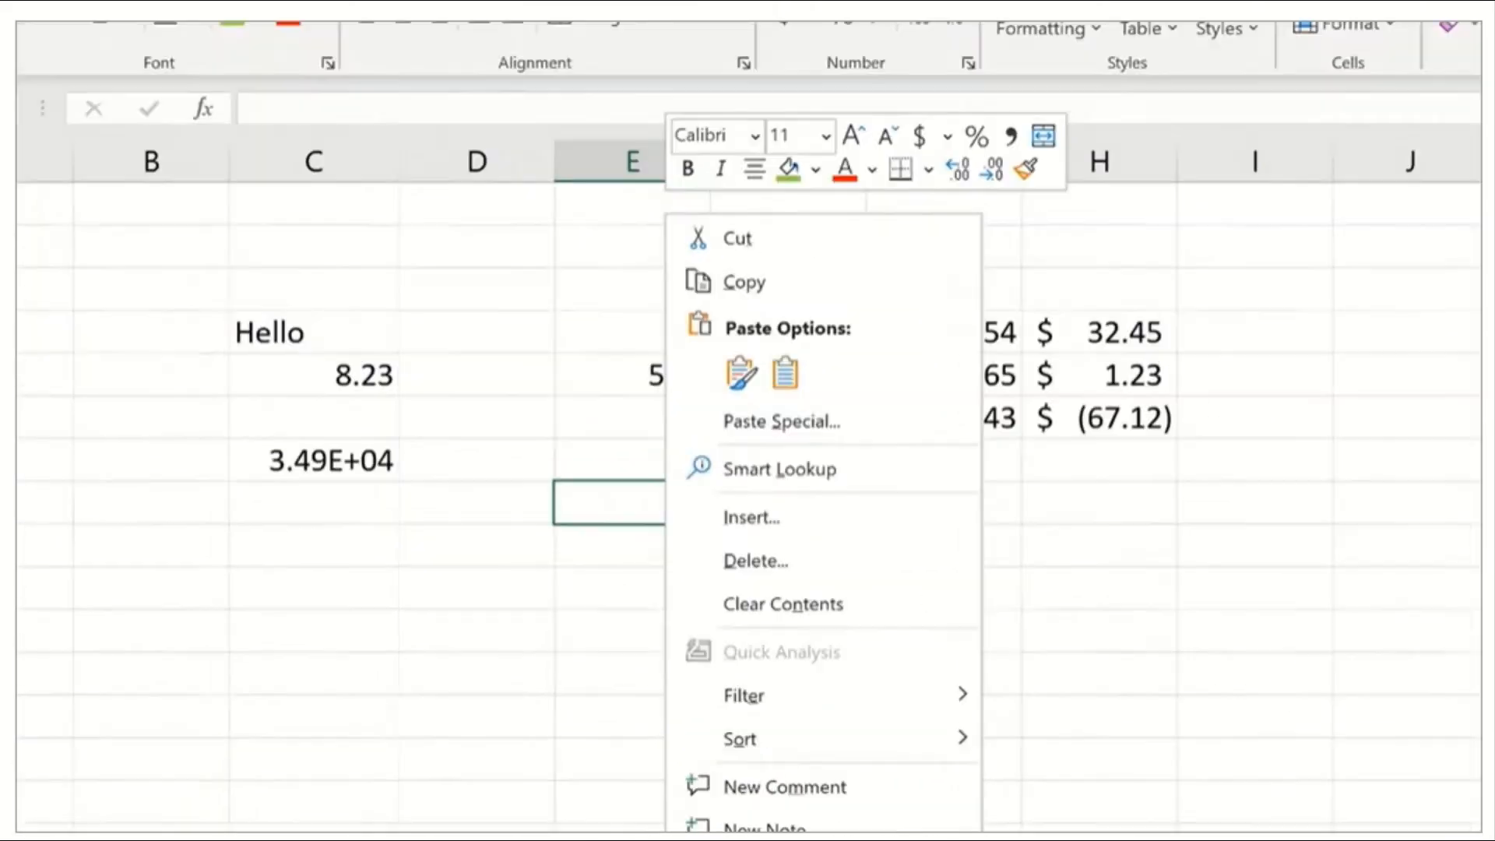
left_click(994, 61)
left_click(993, 61)
left_click(927, 685)
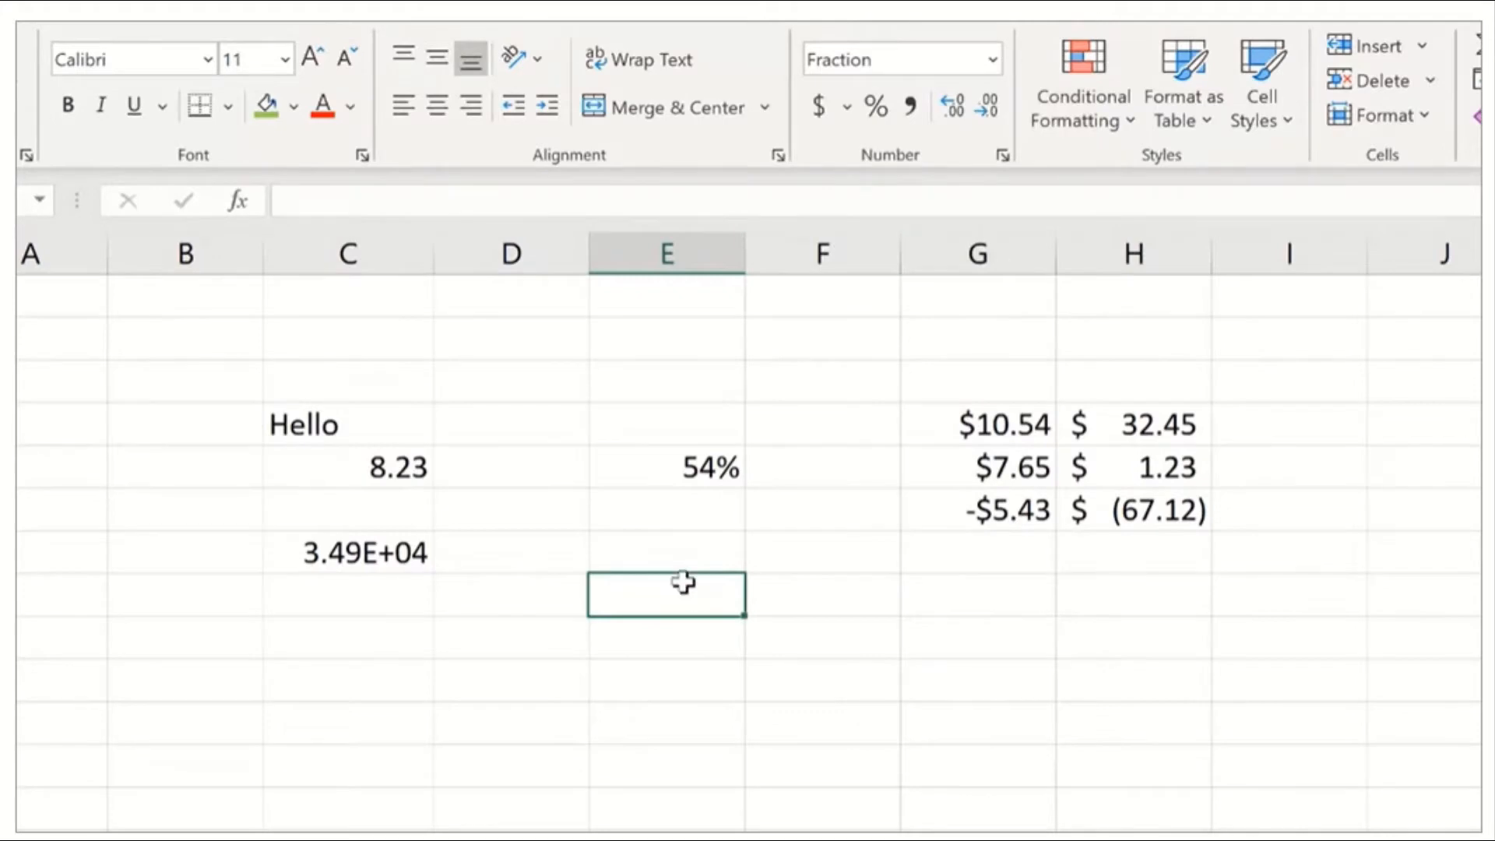
type("1/3")
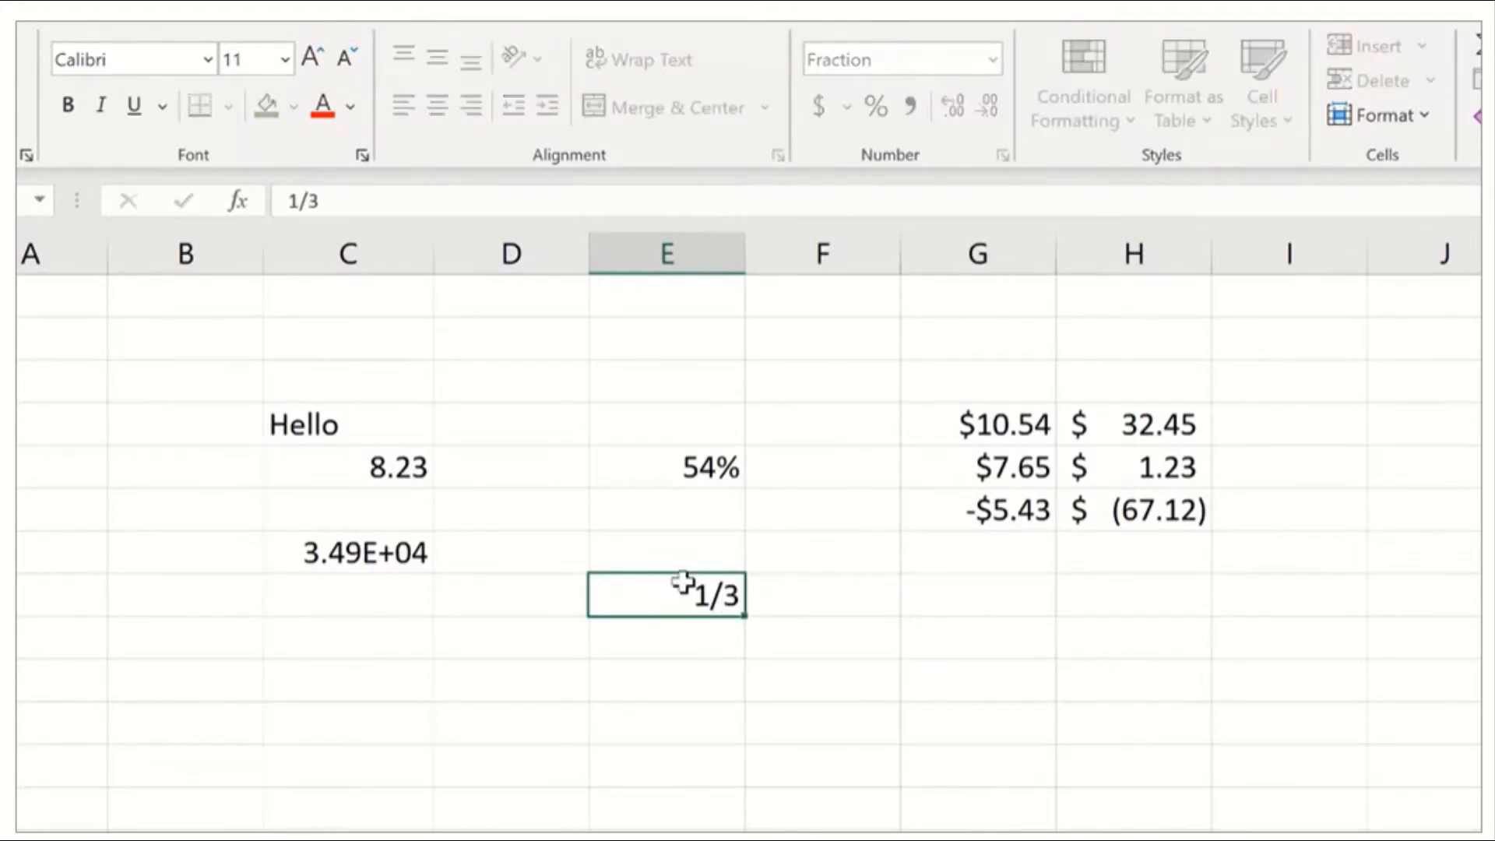
key("Return")
left_click(680, 591)
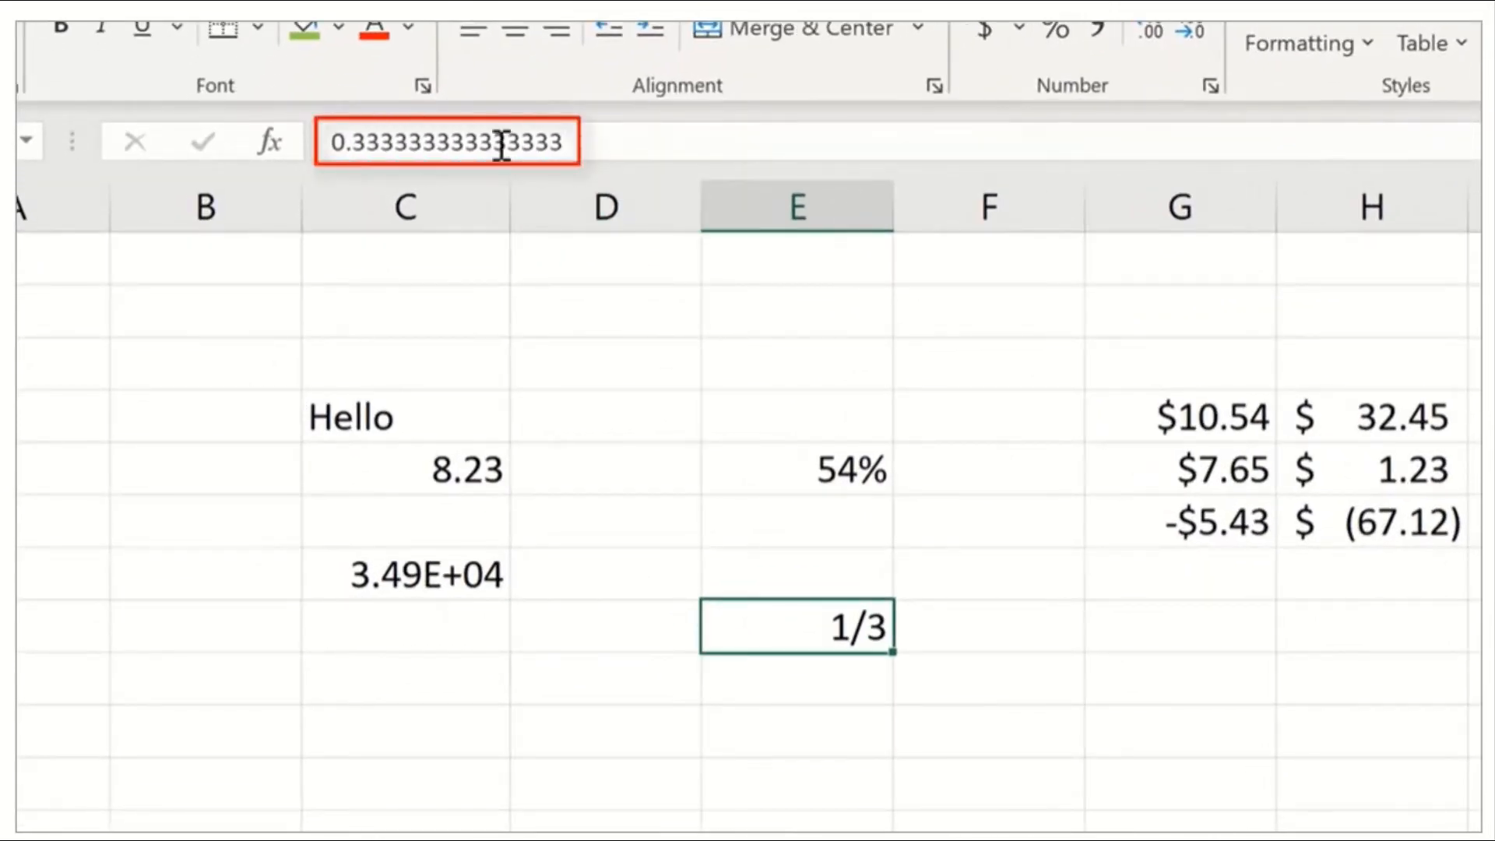
Enter 1/3 in cell E9 while it has the General format, and inspect the stored value
left_click(851, 670)
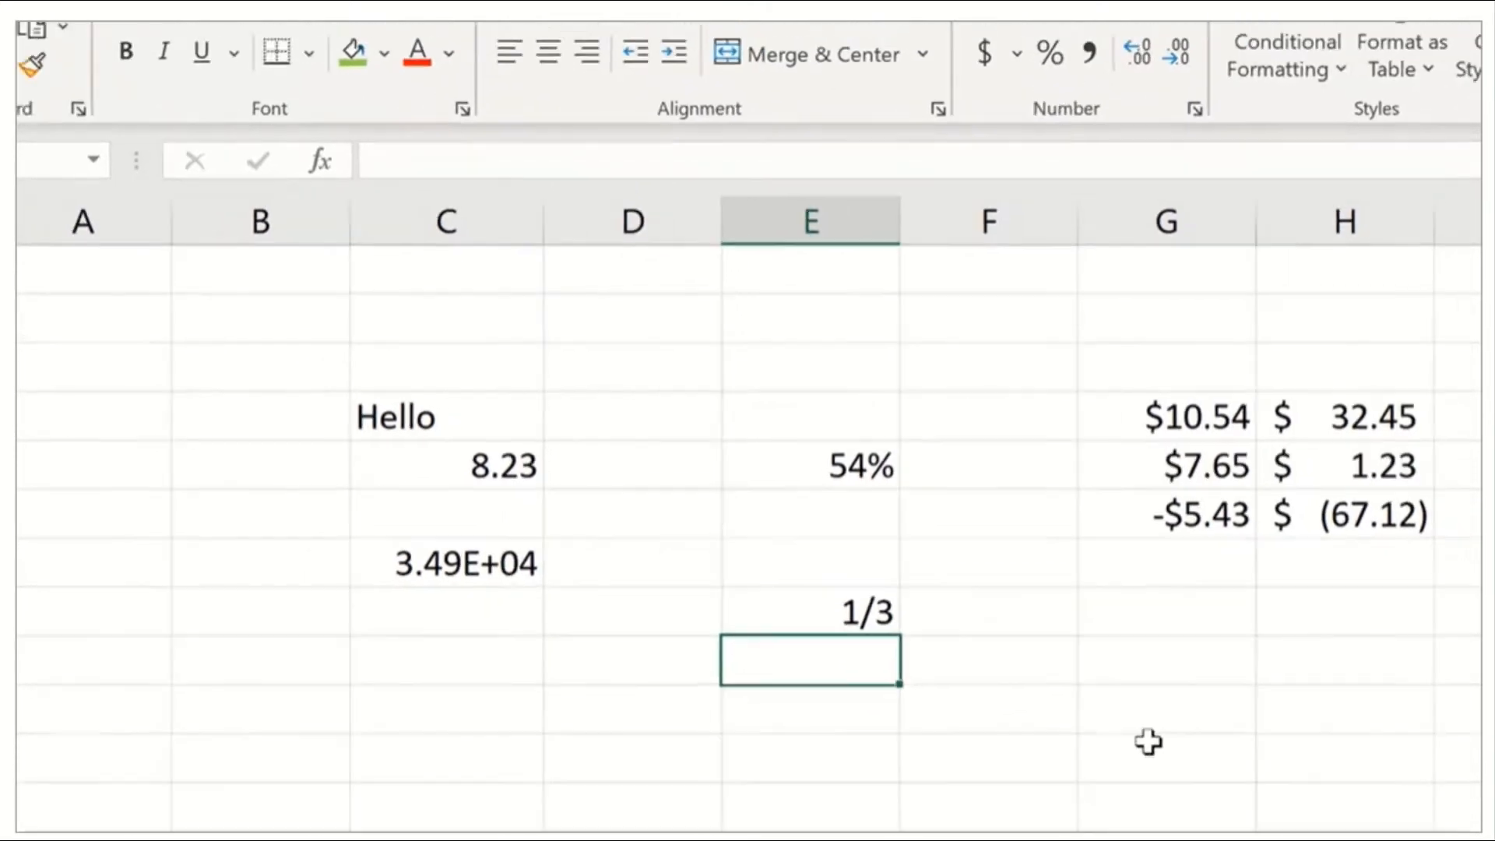
type("1/3")
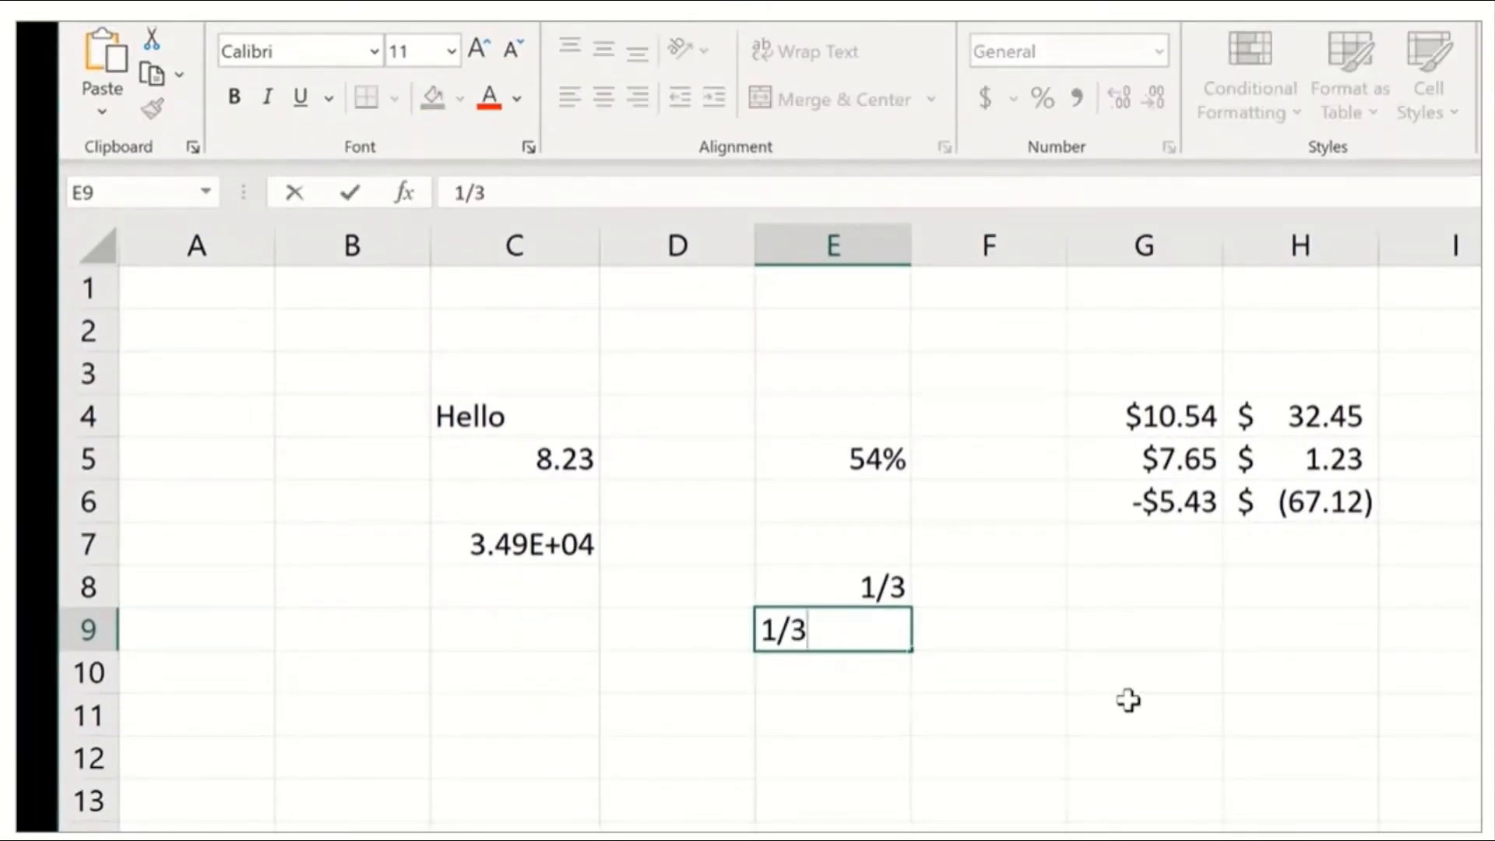
key("Return")
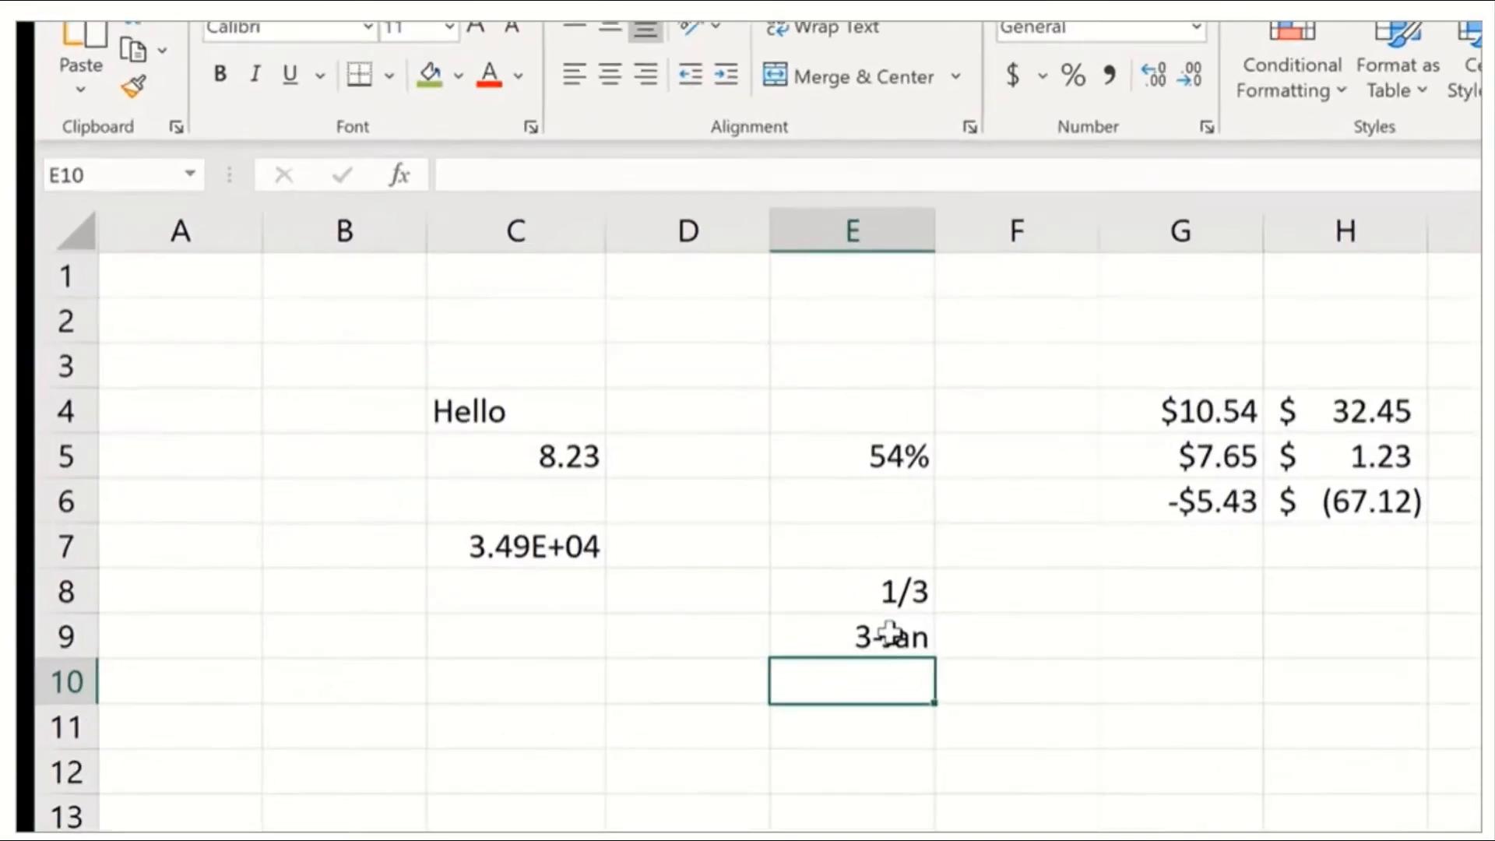
left_click(879, 629)
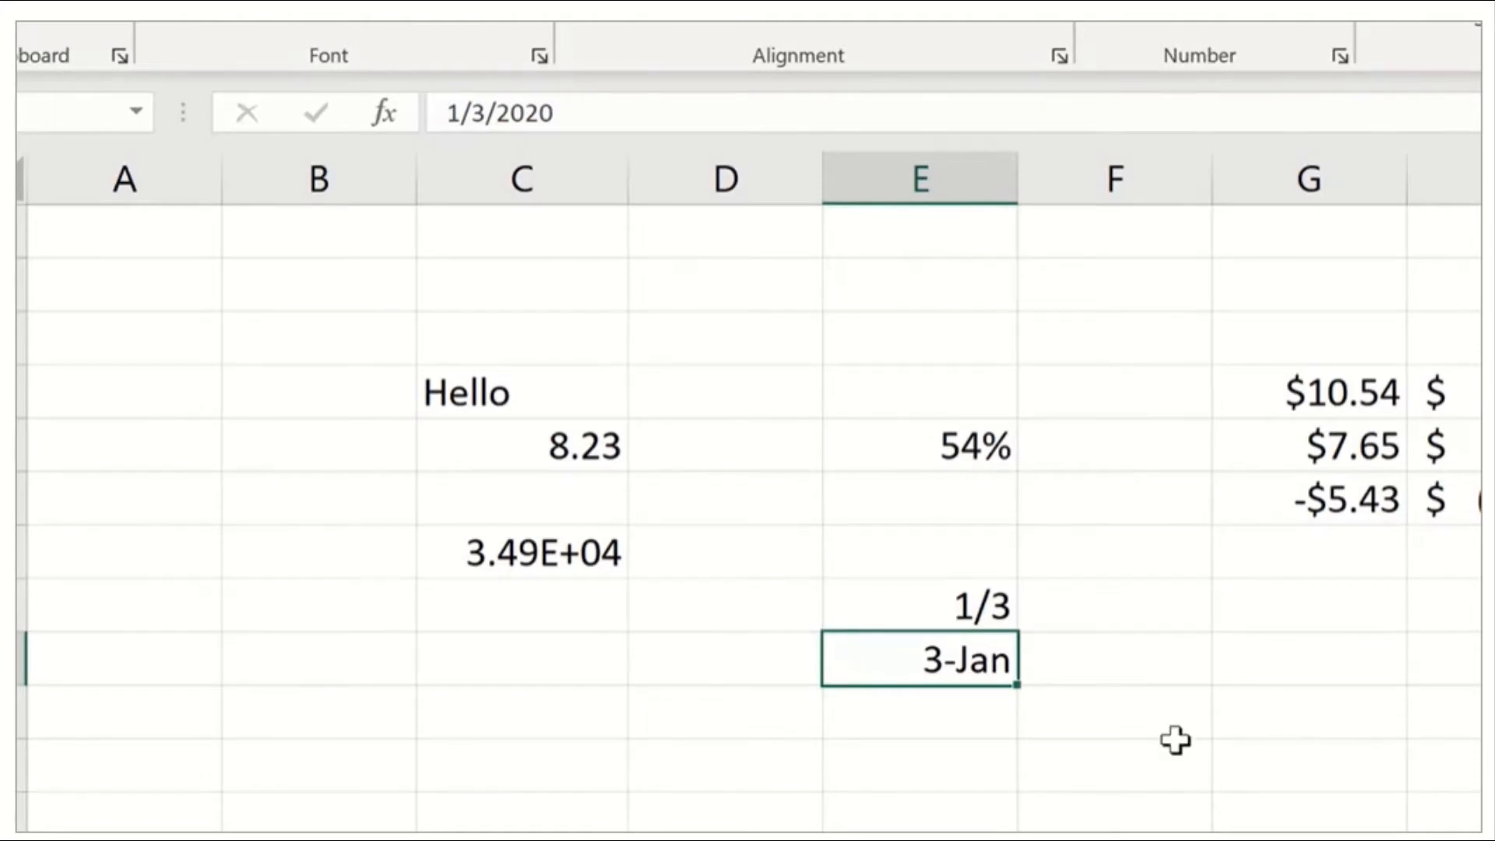
Format cell E9 as Short Date and switch it to the Long Date format
left_click(1051, 137)
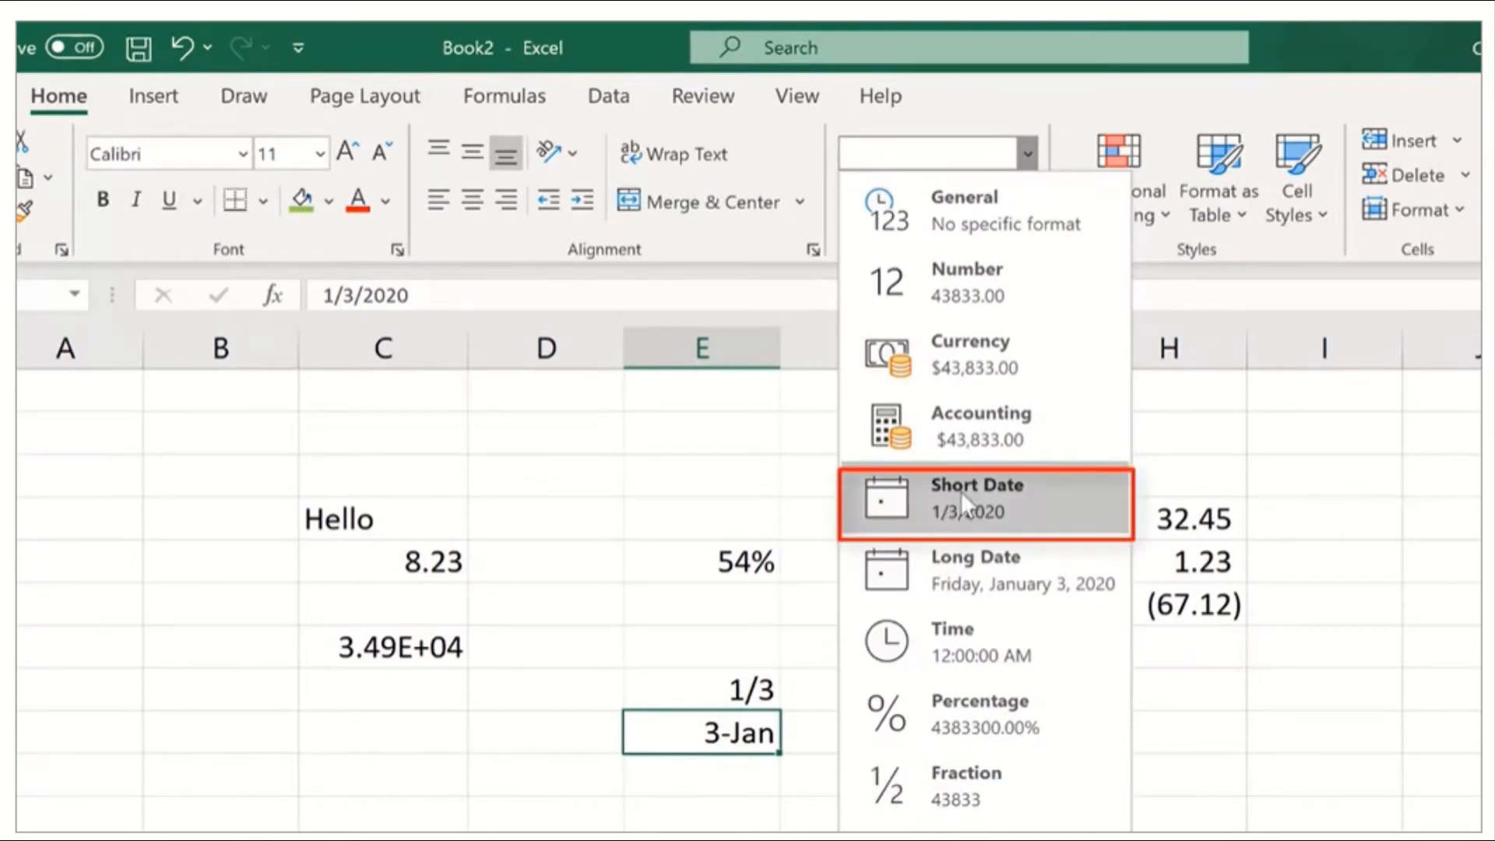
left_click(974, 517)
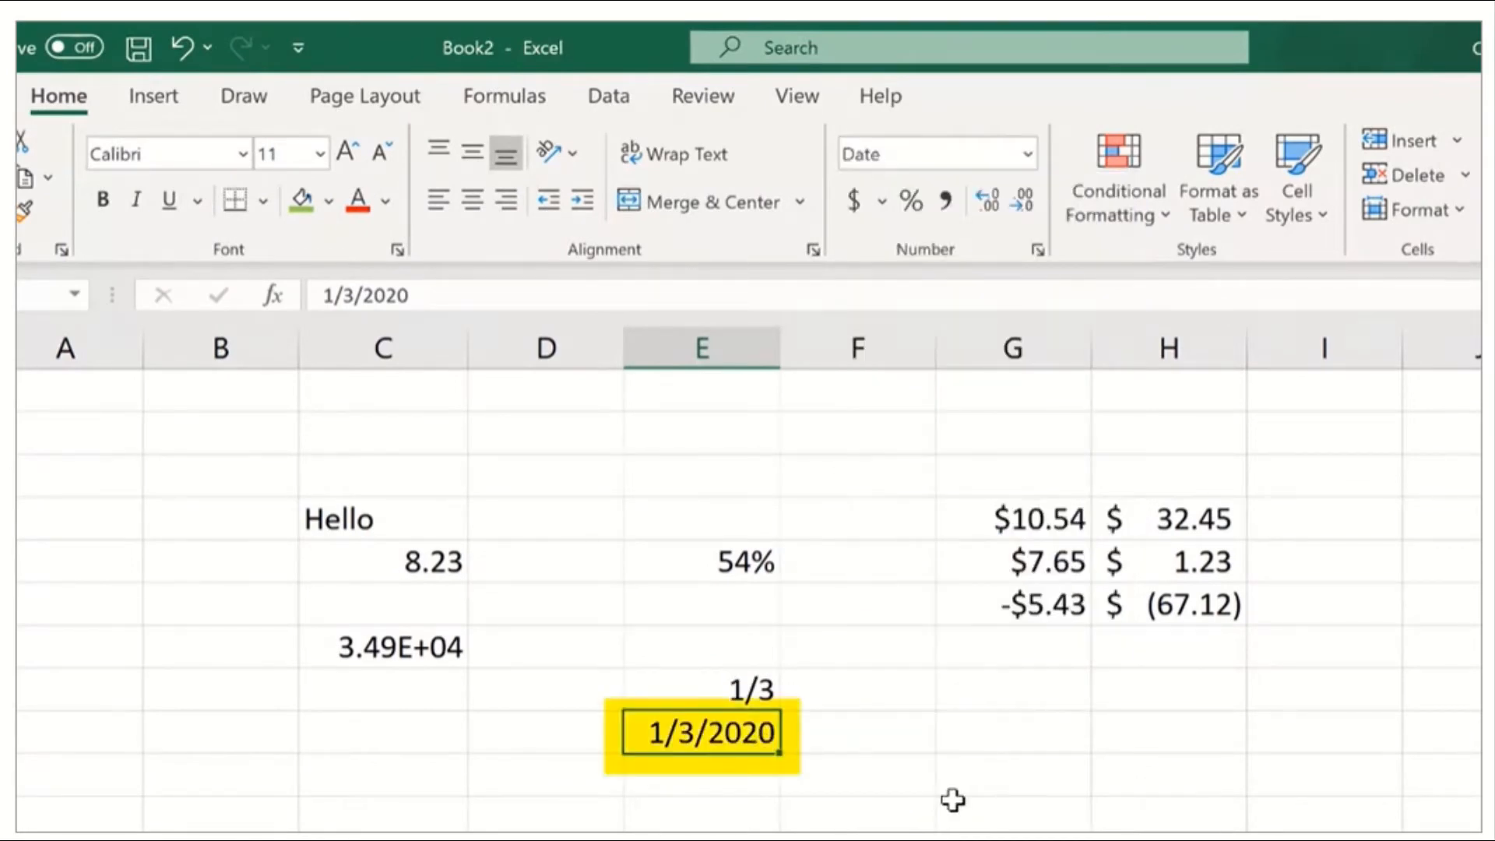
left_click(1026, 153)
left_click(974, 574)
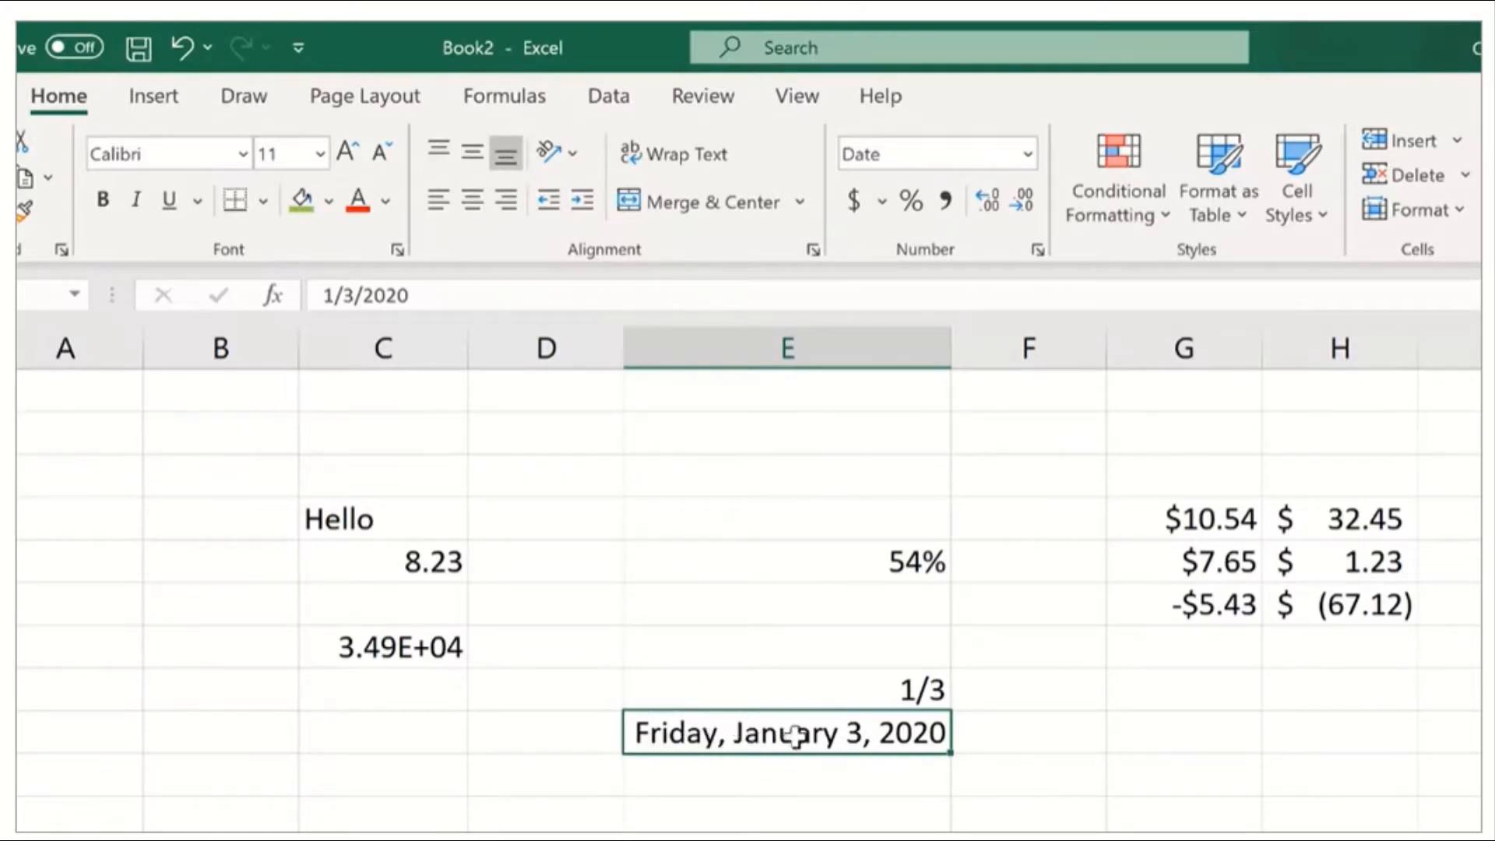
Enter the date 4/3/2020 in cell E11 and apply the Long Date format to it
left_click(787, 819)
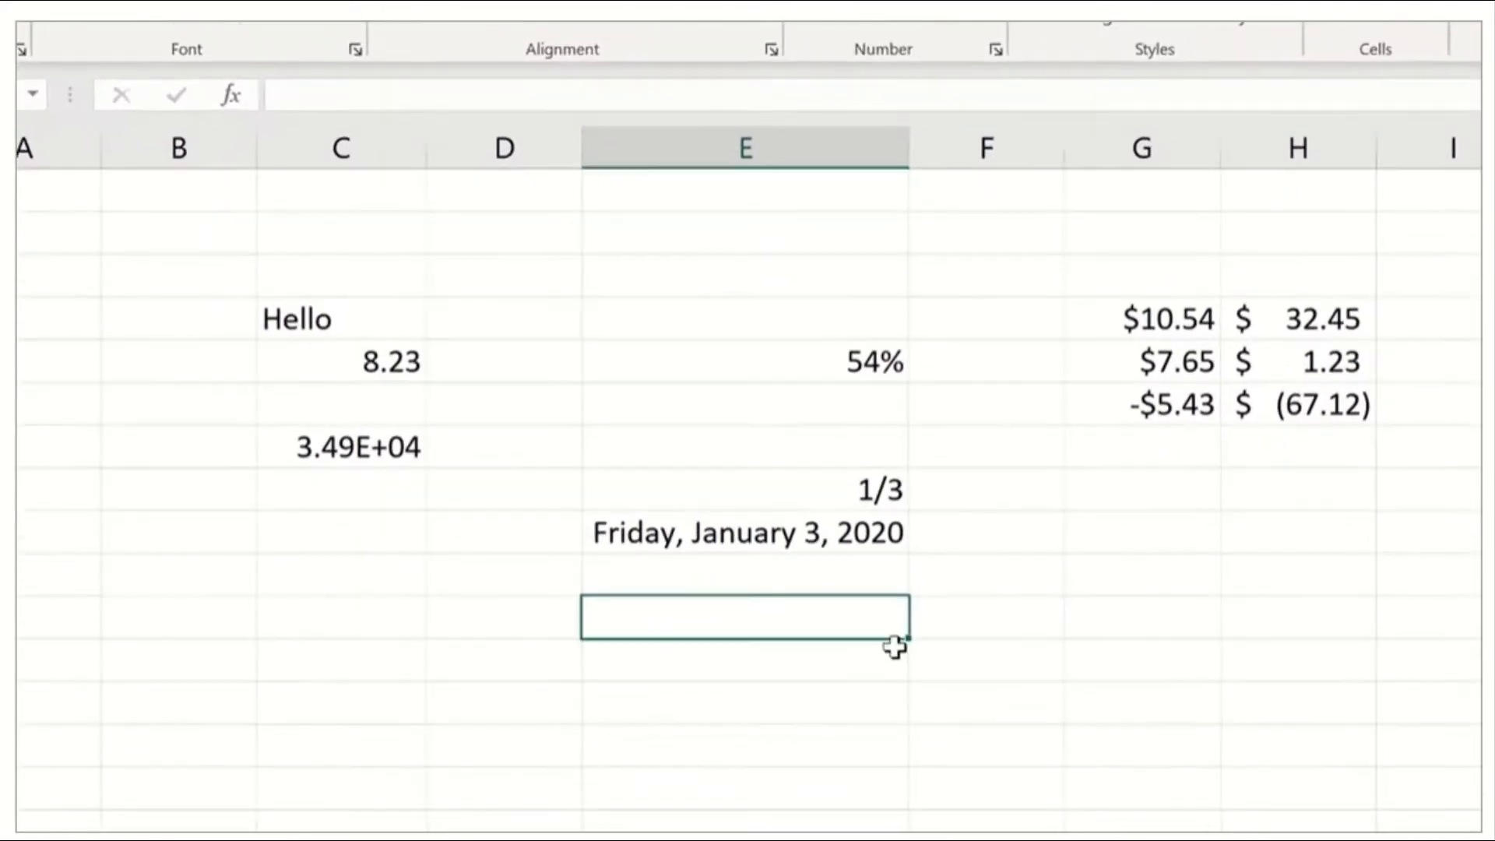
type("4/3/")
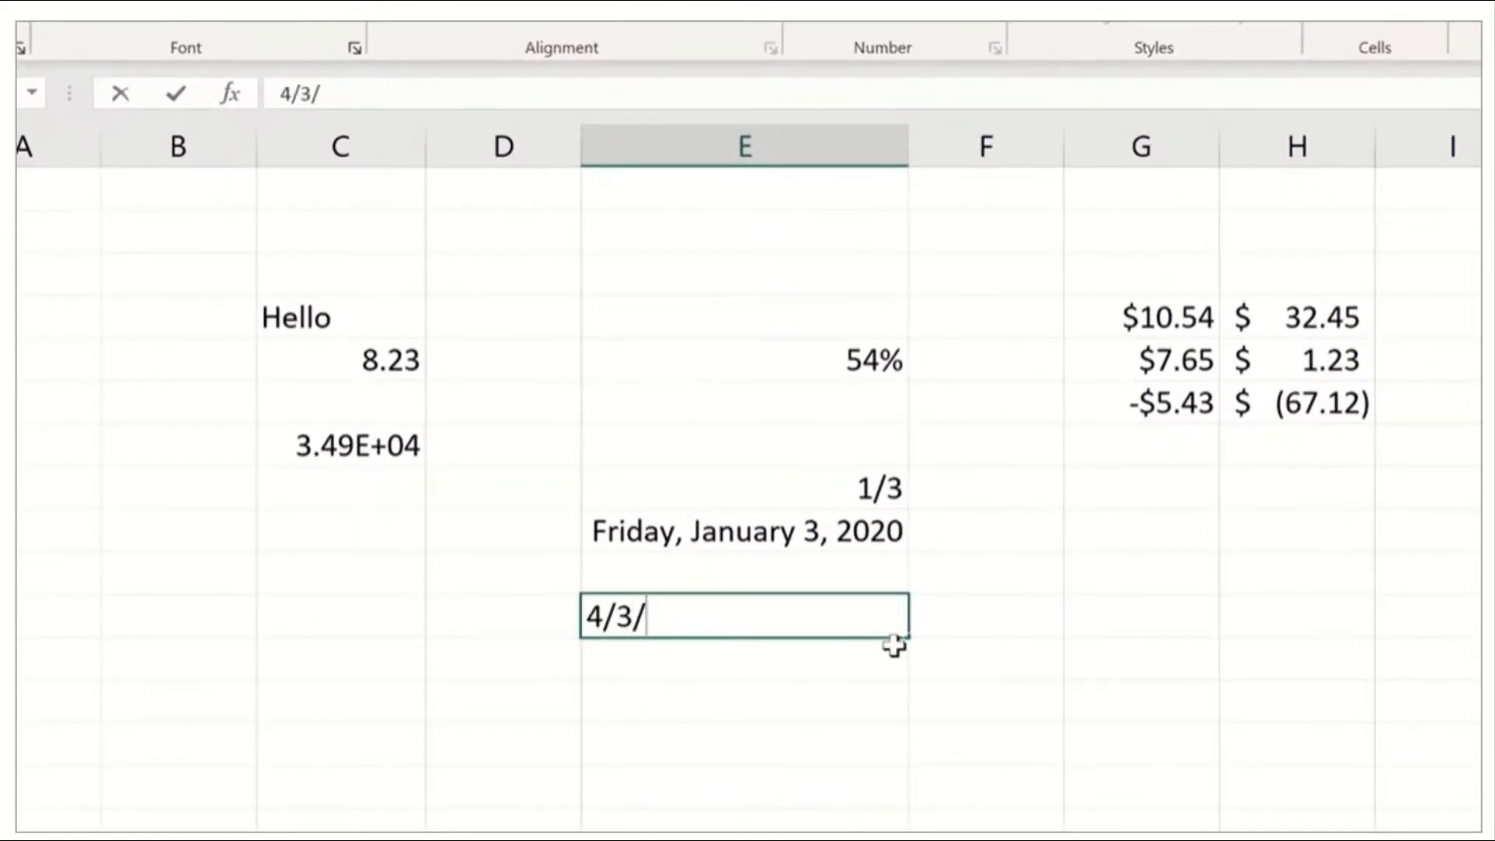
type("2020")
key("Return")
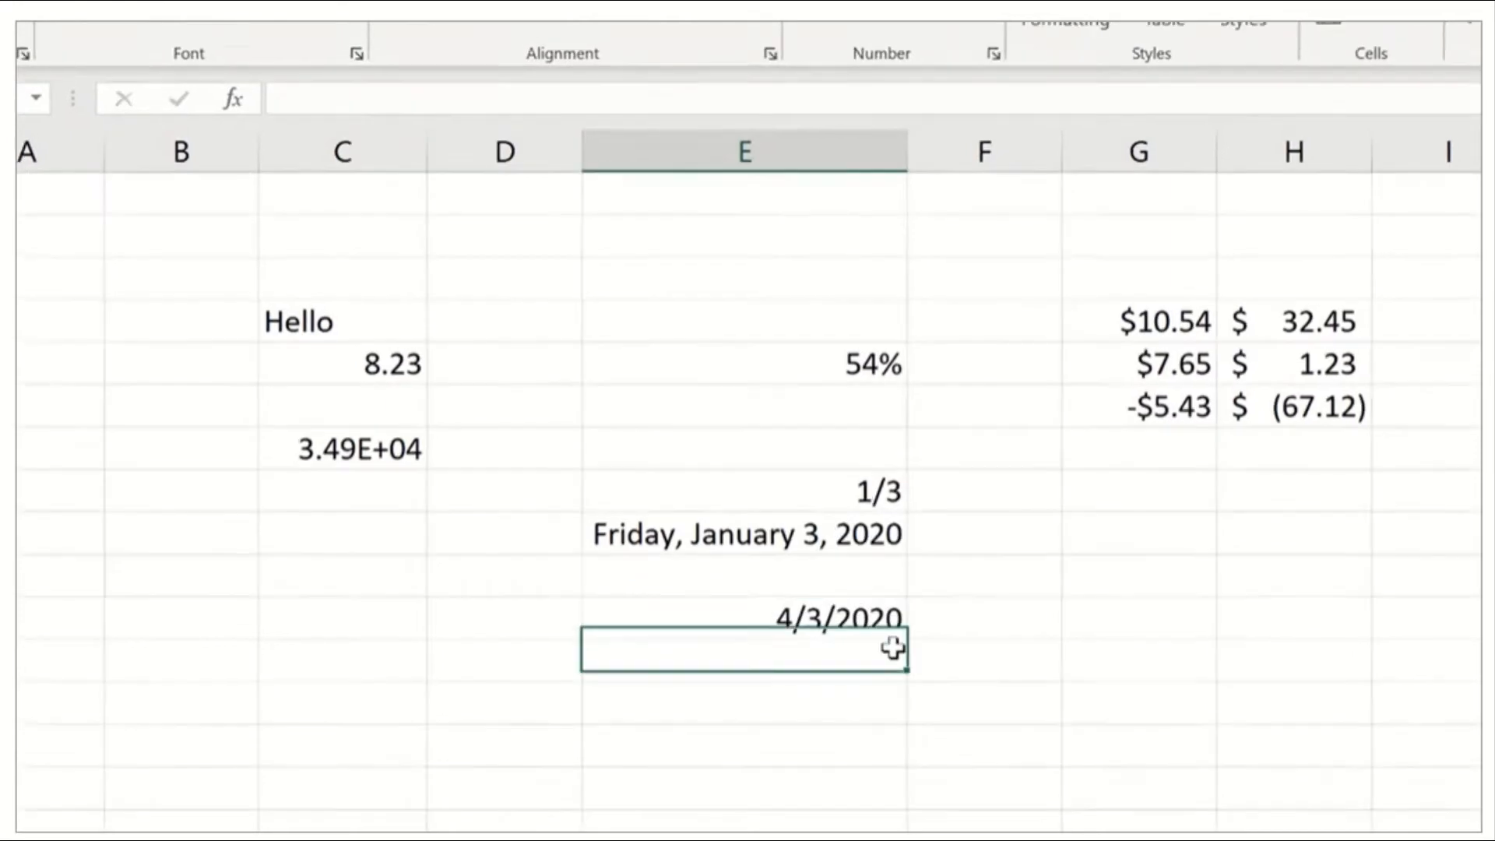
left_click(845, 615)
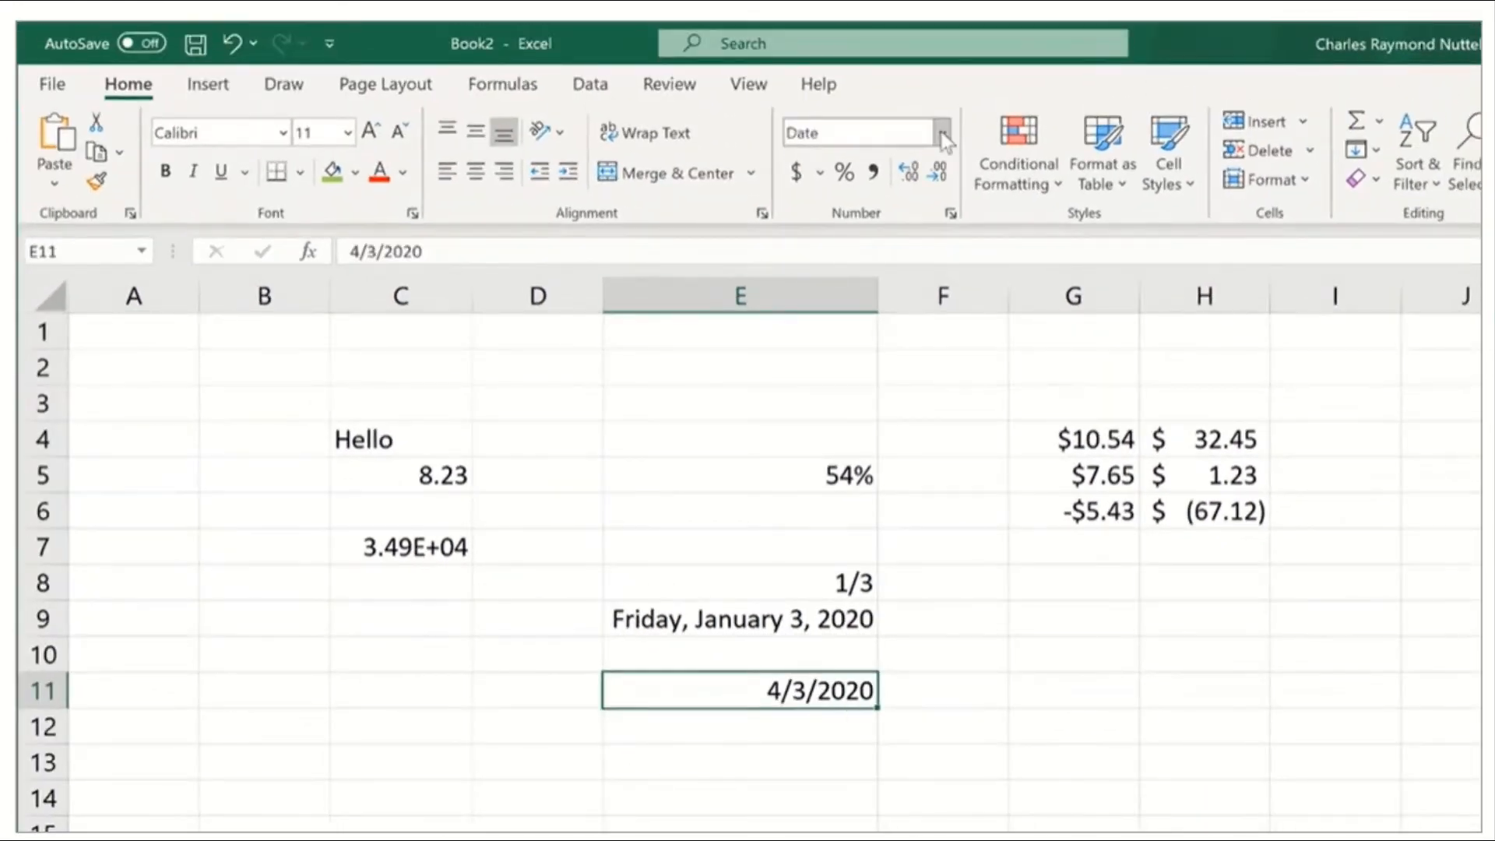
left_click(942, 134)
left_click(895, 502)
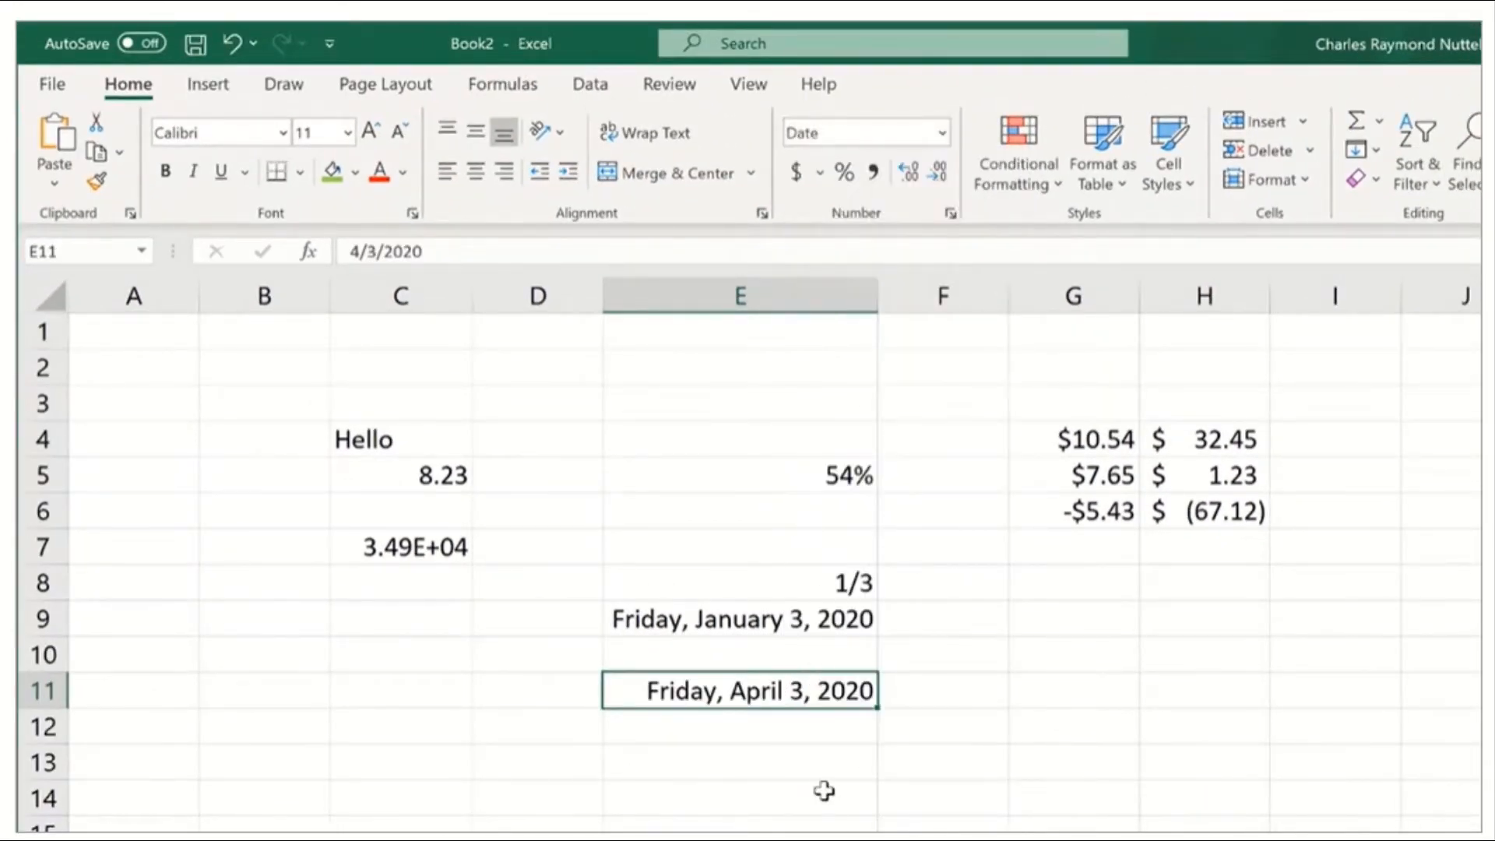
Enter 1/27 in cell F10 and inspect the stored value
left_click(854, 746)
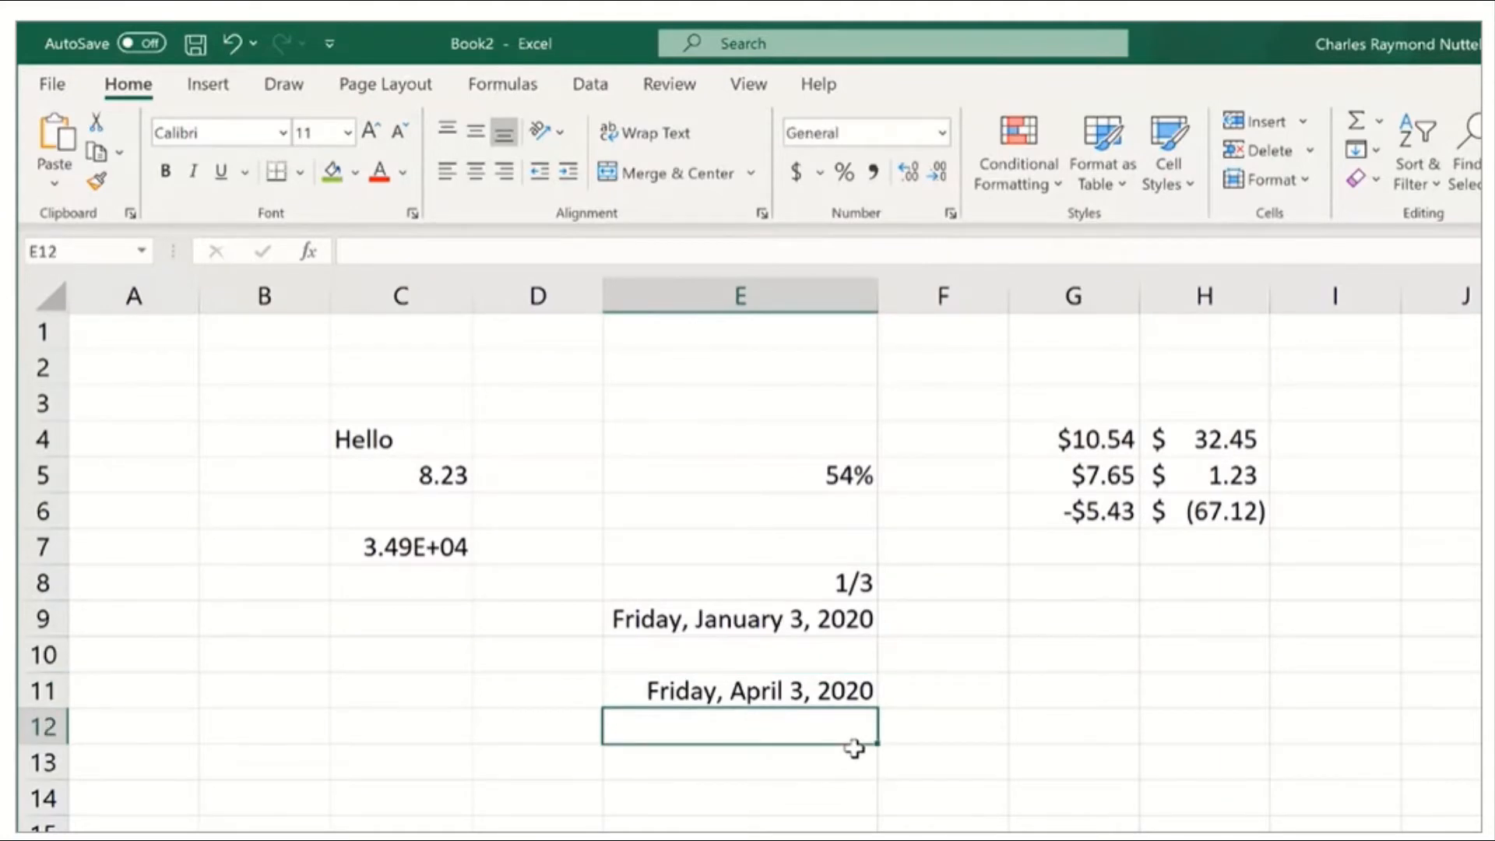
key("Right")
key("Up")
key("Up")
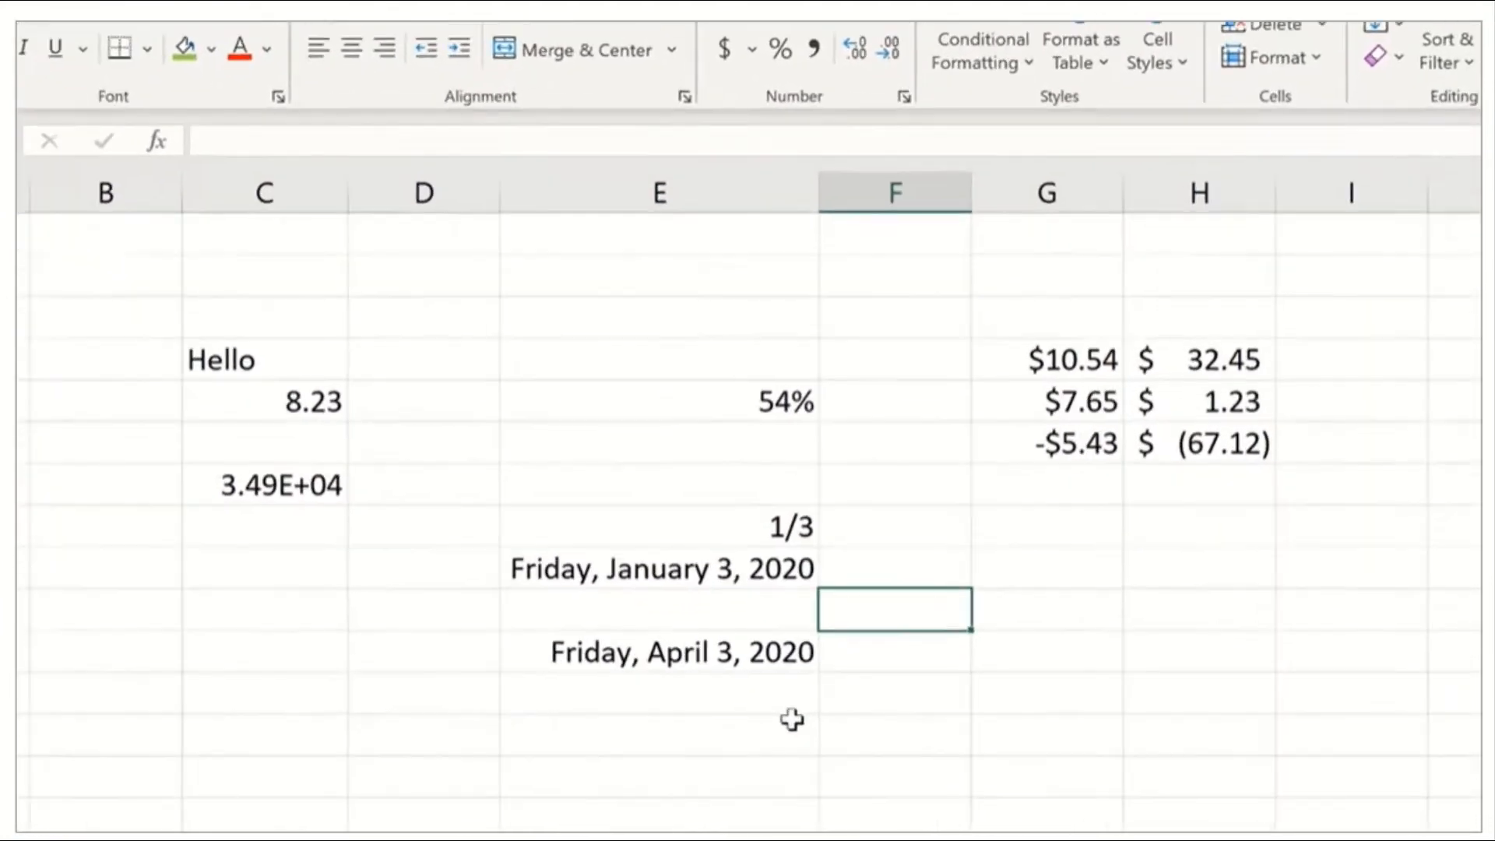
type("1/27")
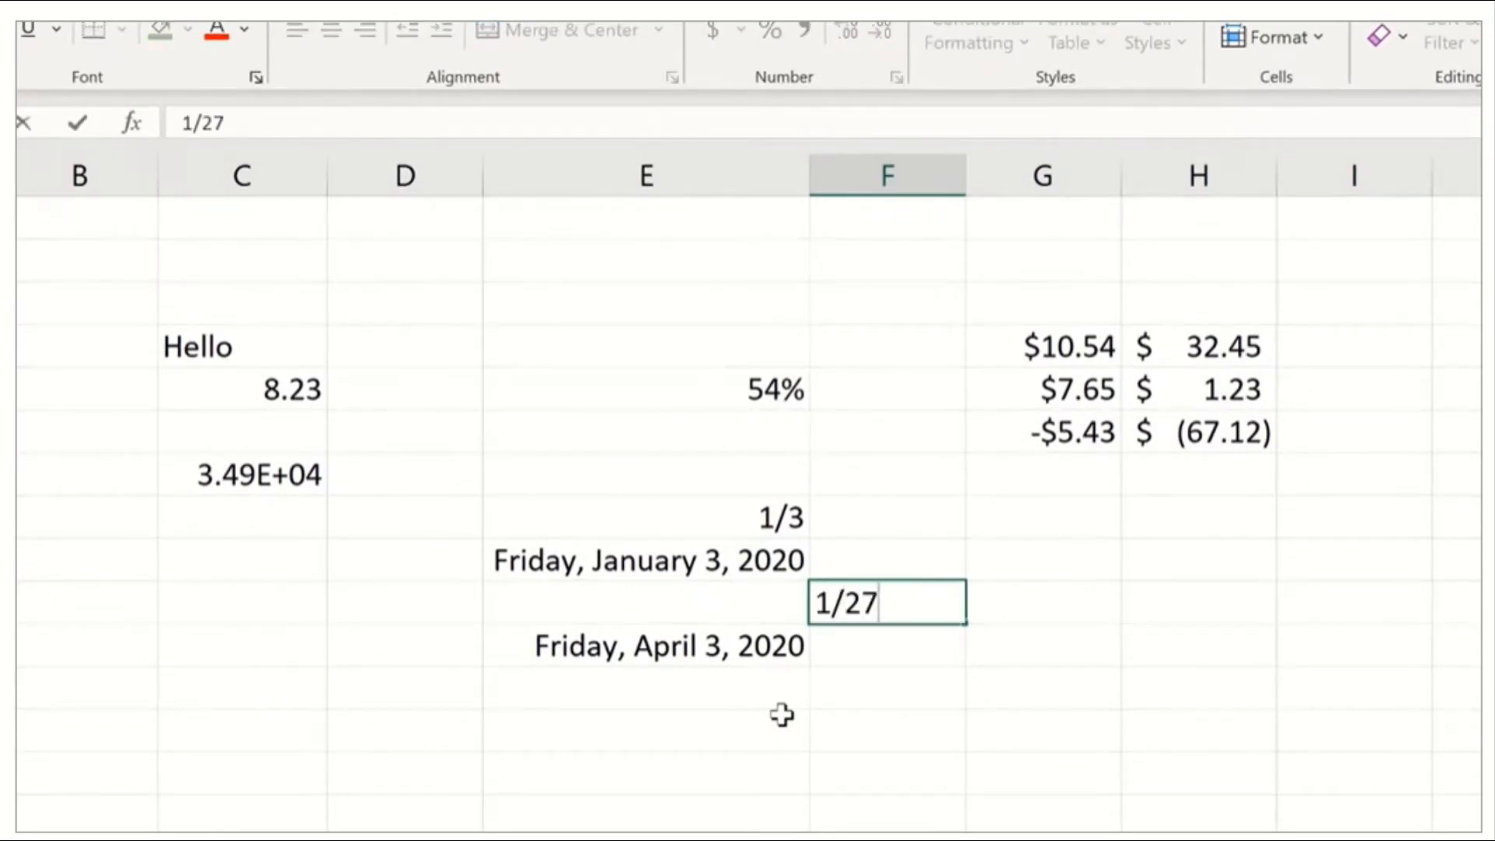
key("Return")
key("Up")
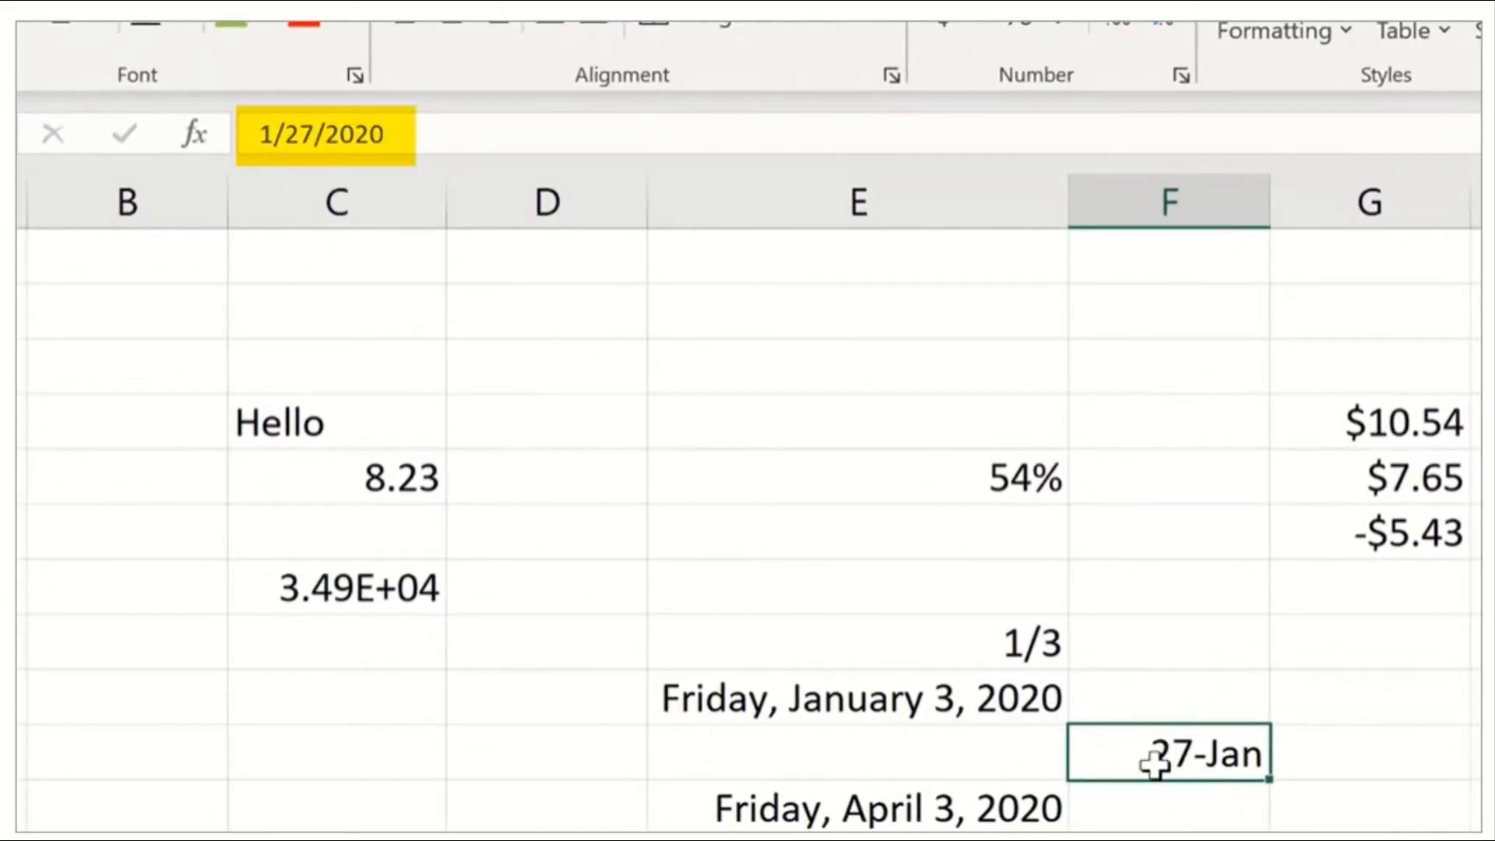
Enter 1/27 as text in cell F11 by prefixing it with an apostrophe ('1/27)
left_click(1187, 814)
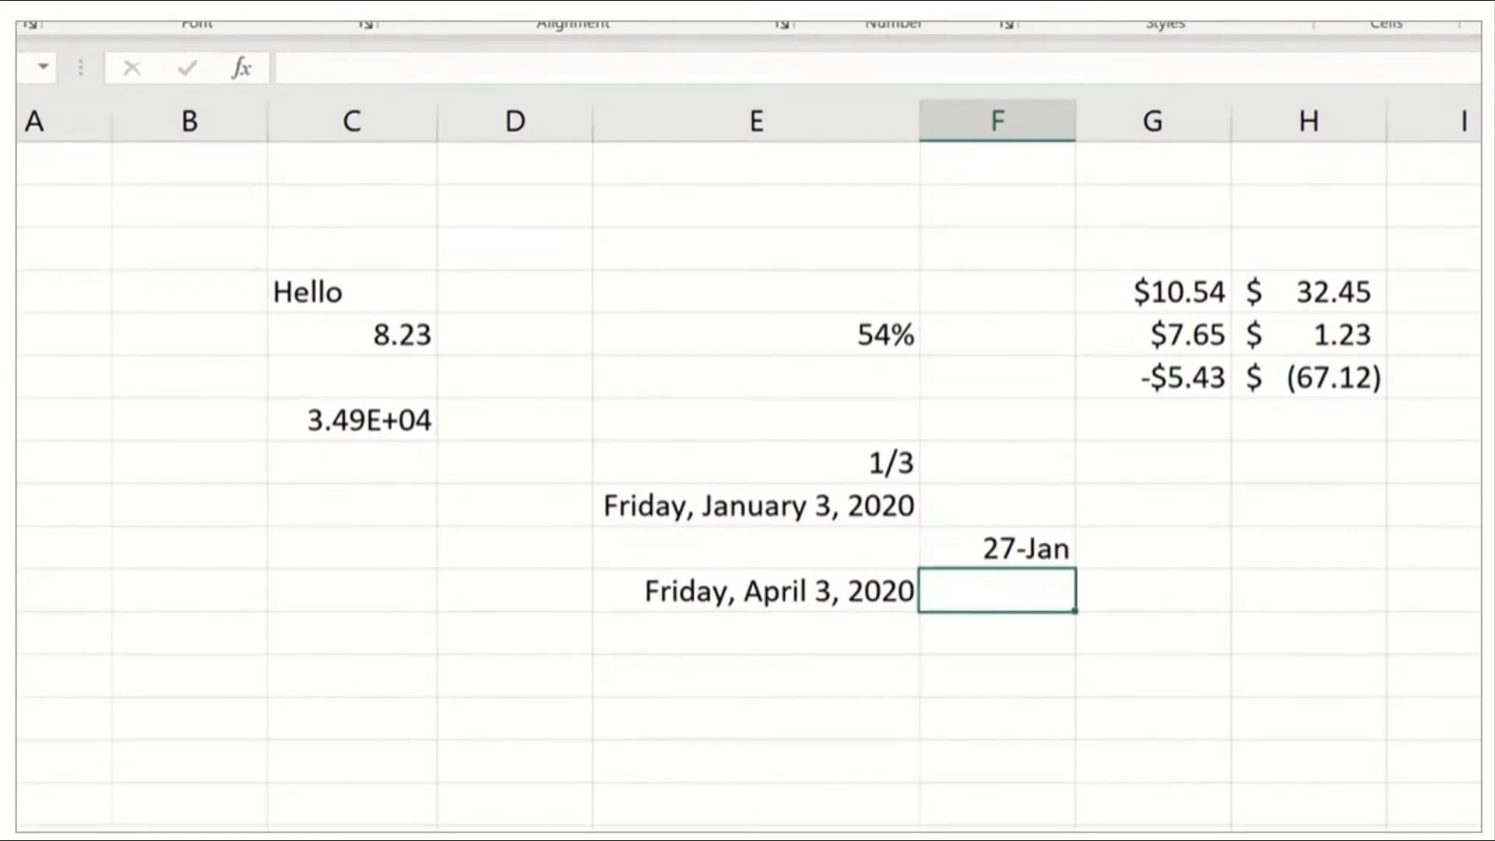
type("=")
key("BackSpace")
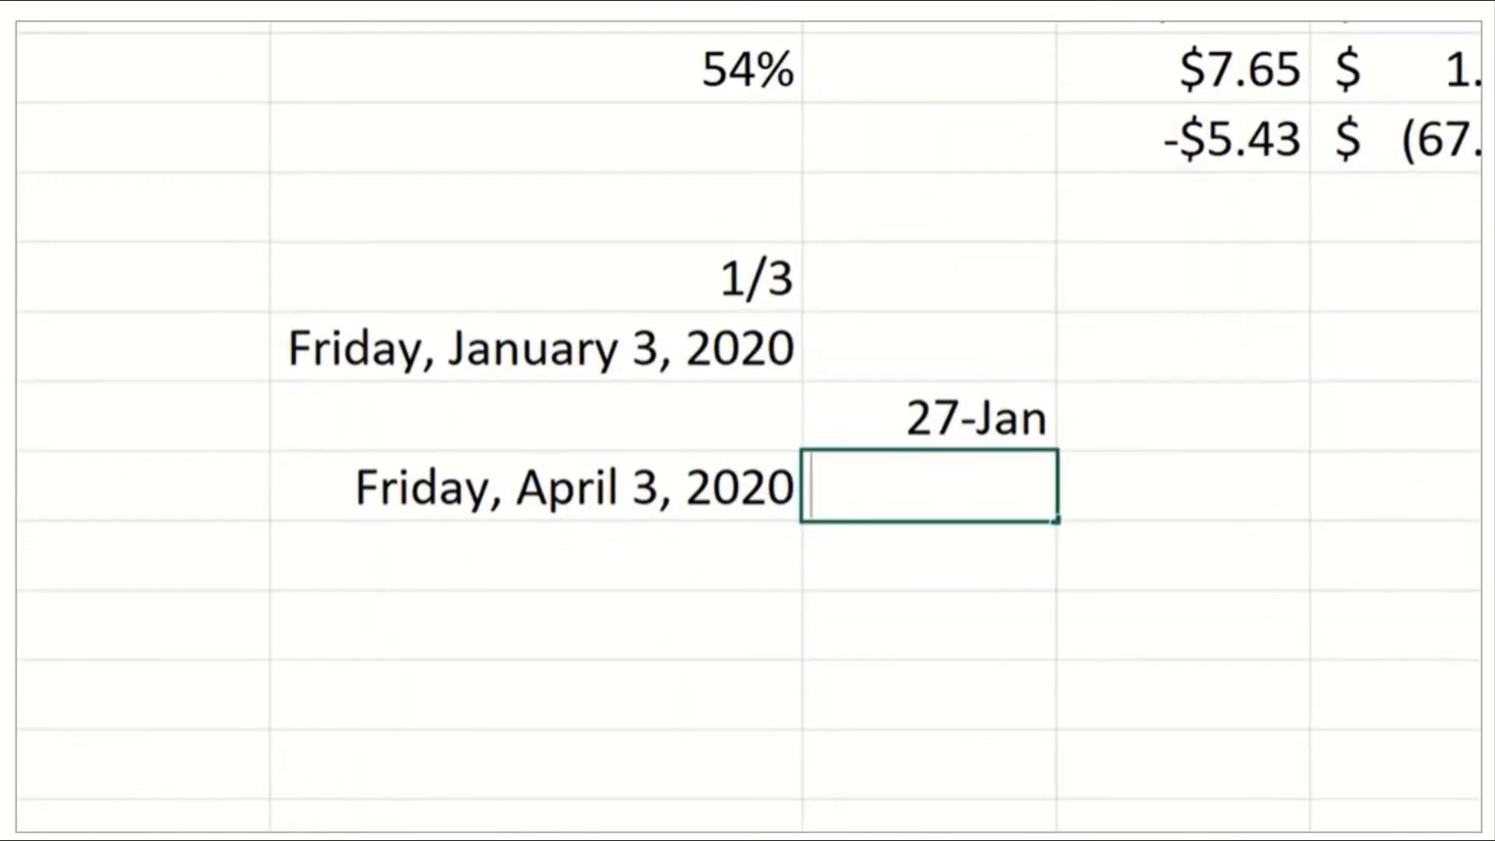
type("'")
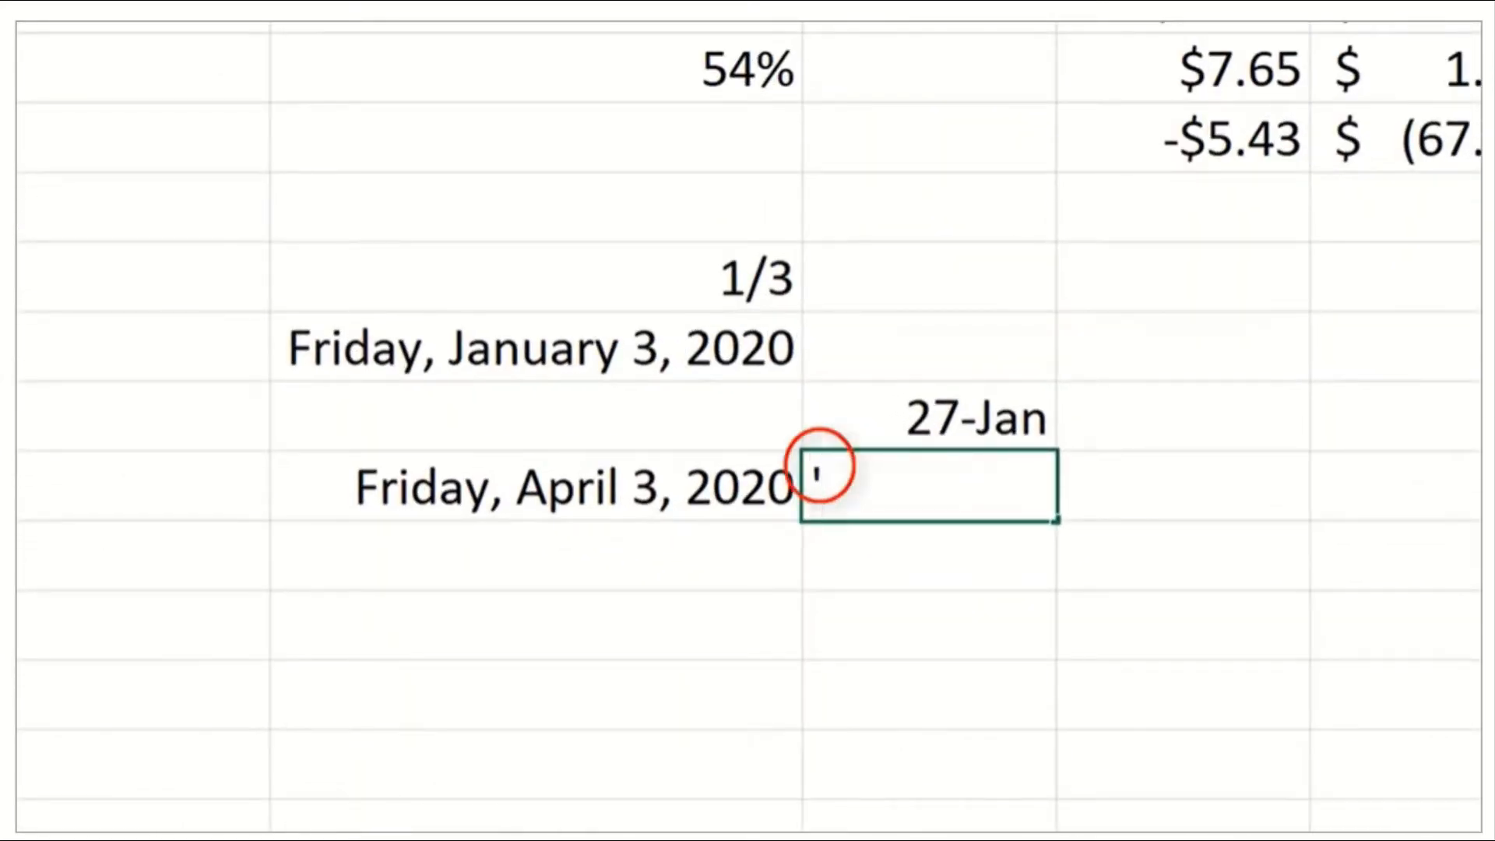
type("1/27")
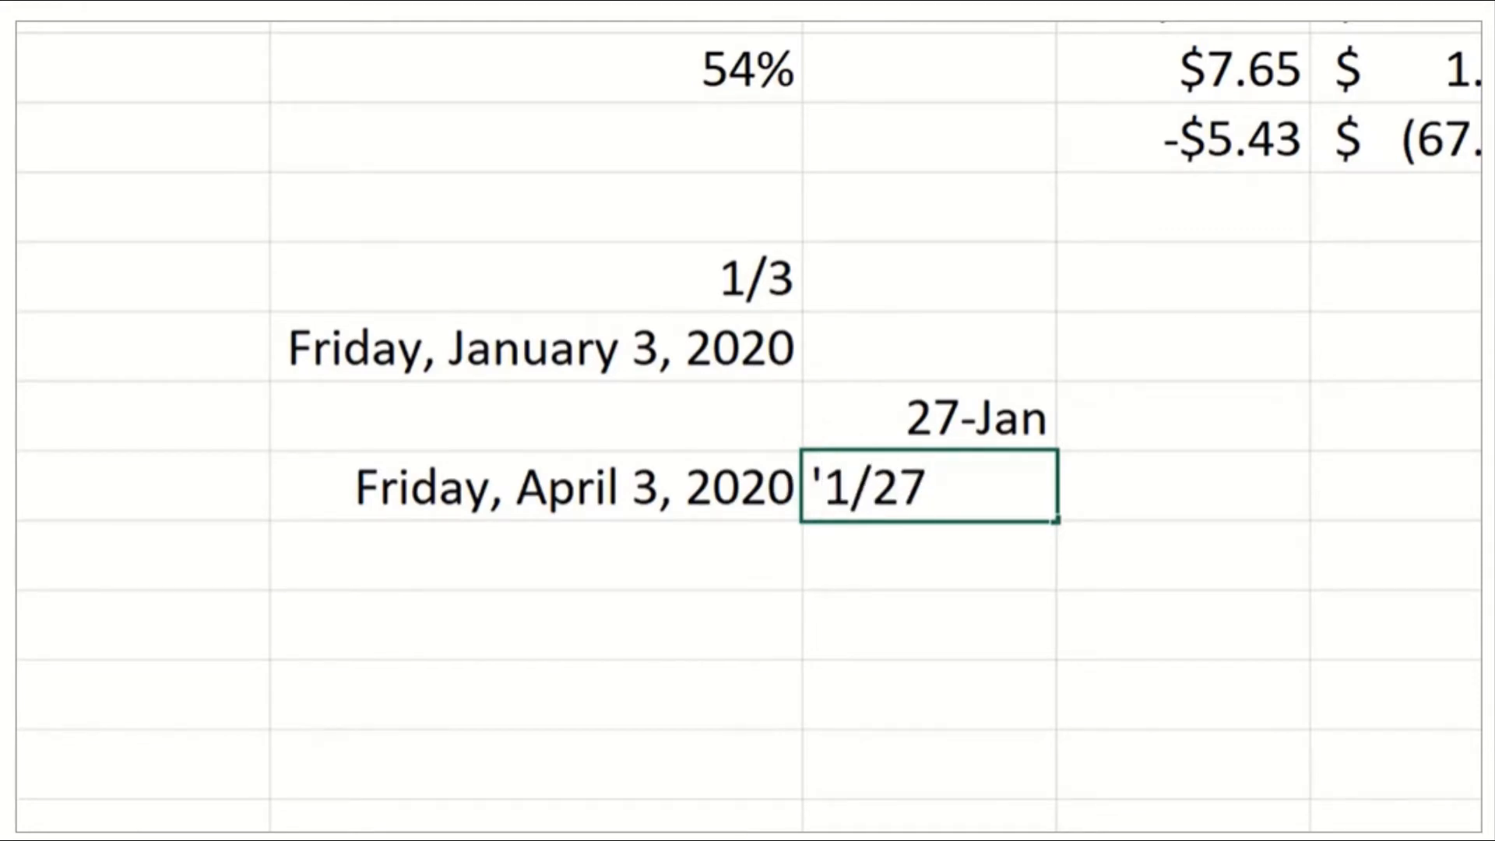
key("Return")
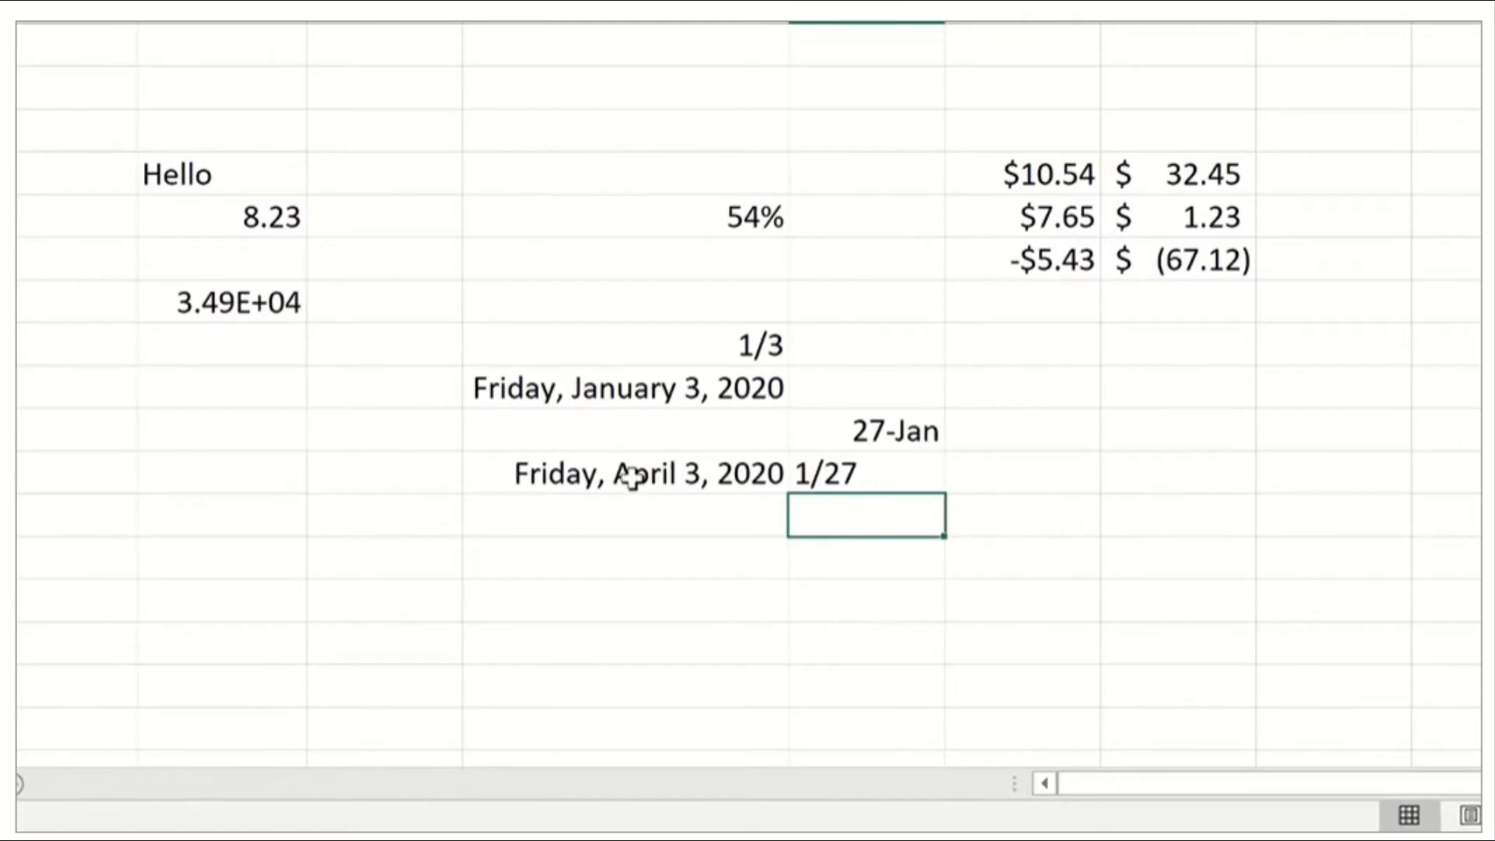
Apply the General format to the long date in cell E11 to display its serial number
left_click(604, 486)
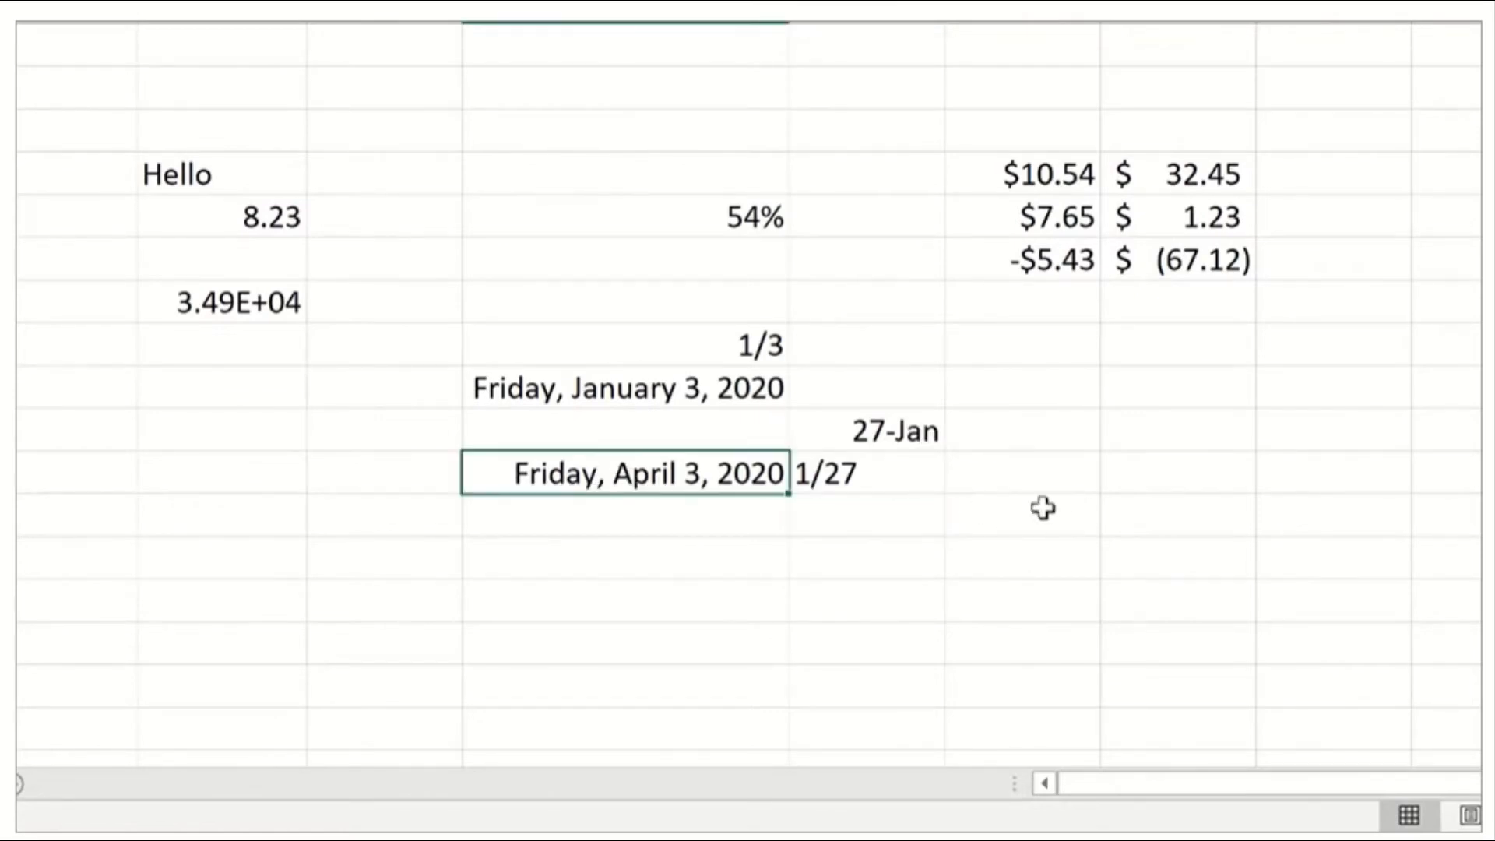
key("Down")
key("Down")
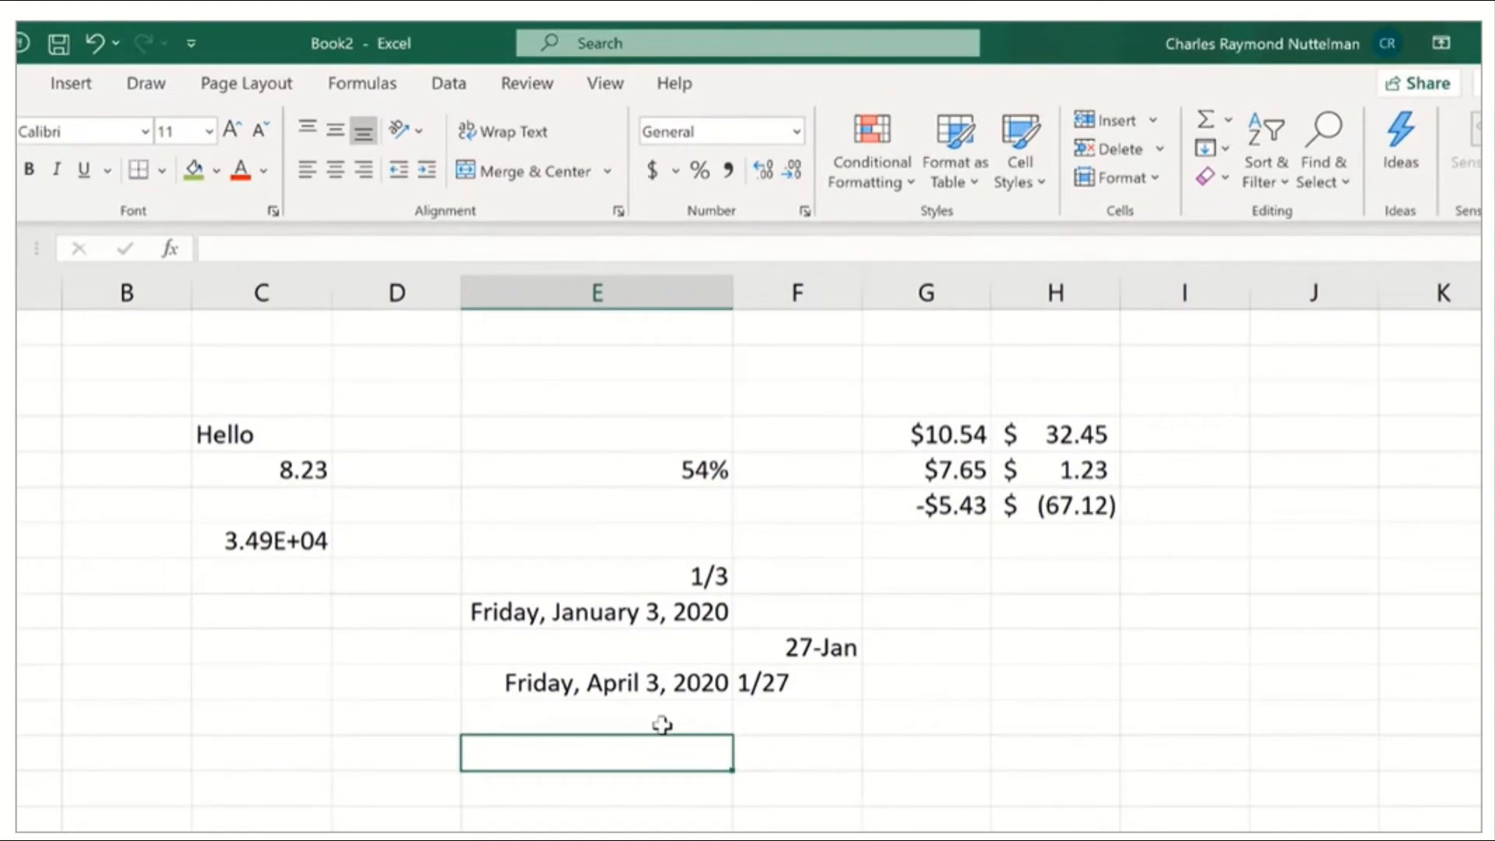
left_click(632, 682)
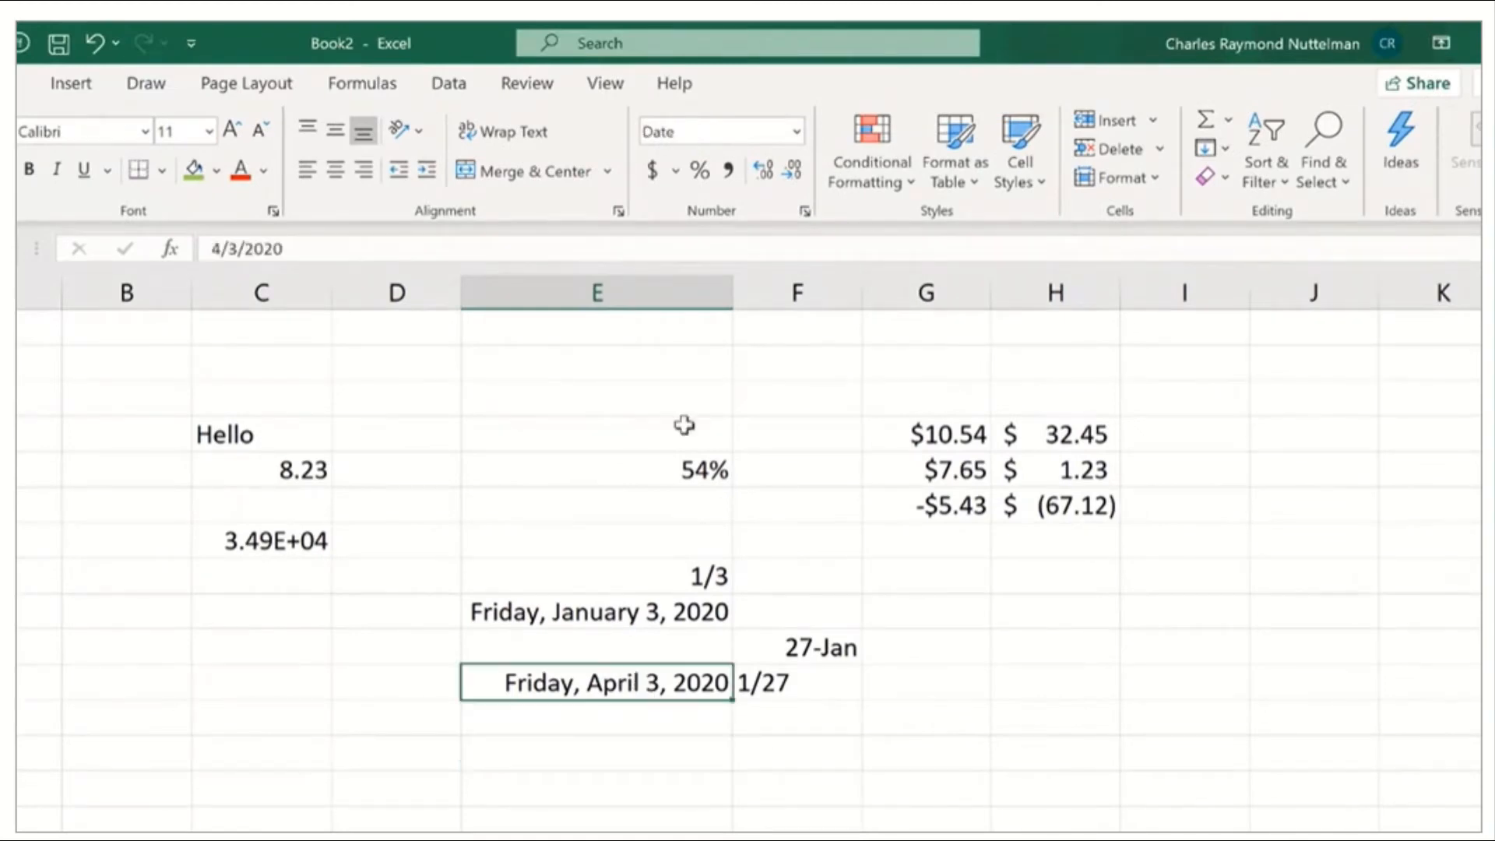
left_click(784, 138)
left_click(745, 246)
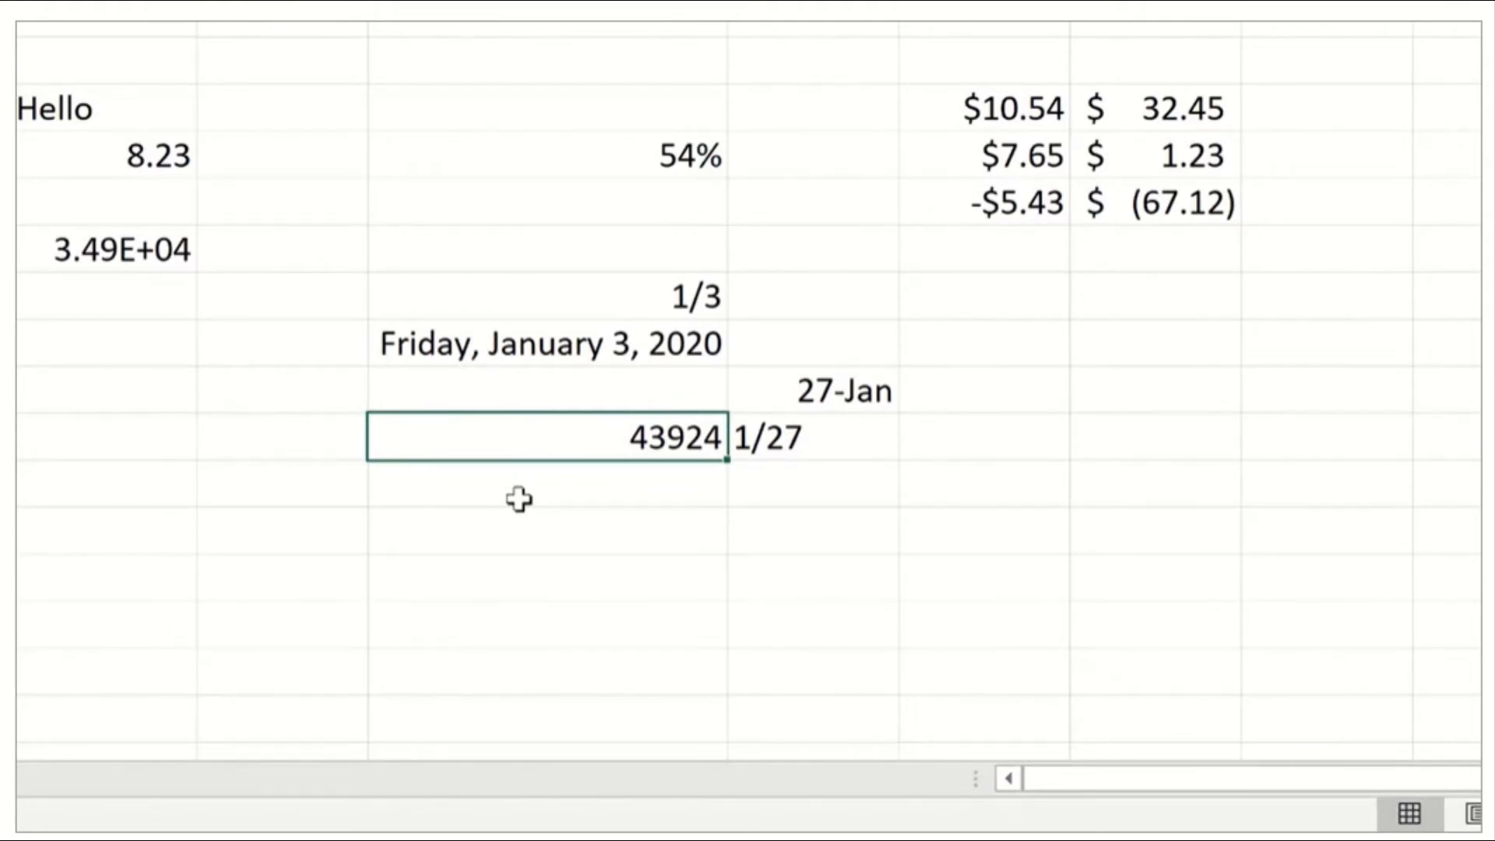
Enter the date 1/1/1900 in cell E12
left_click(518, 501)
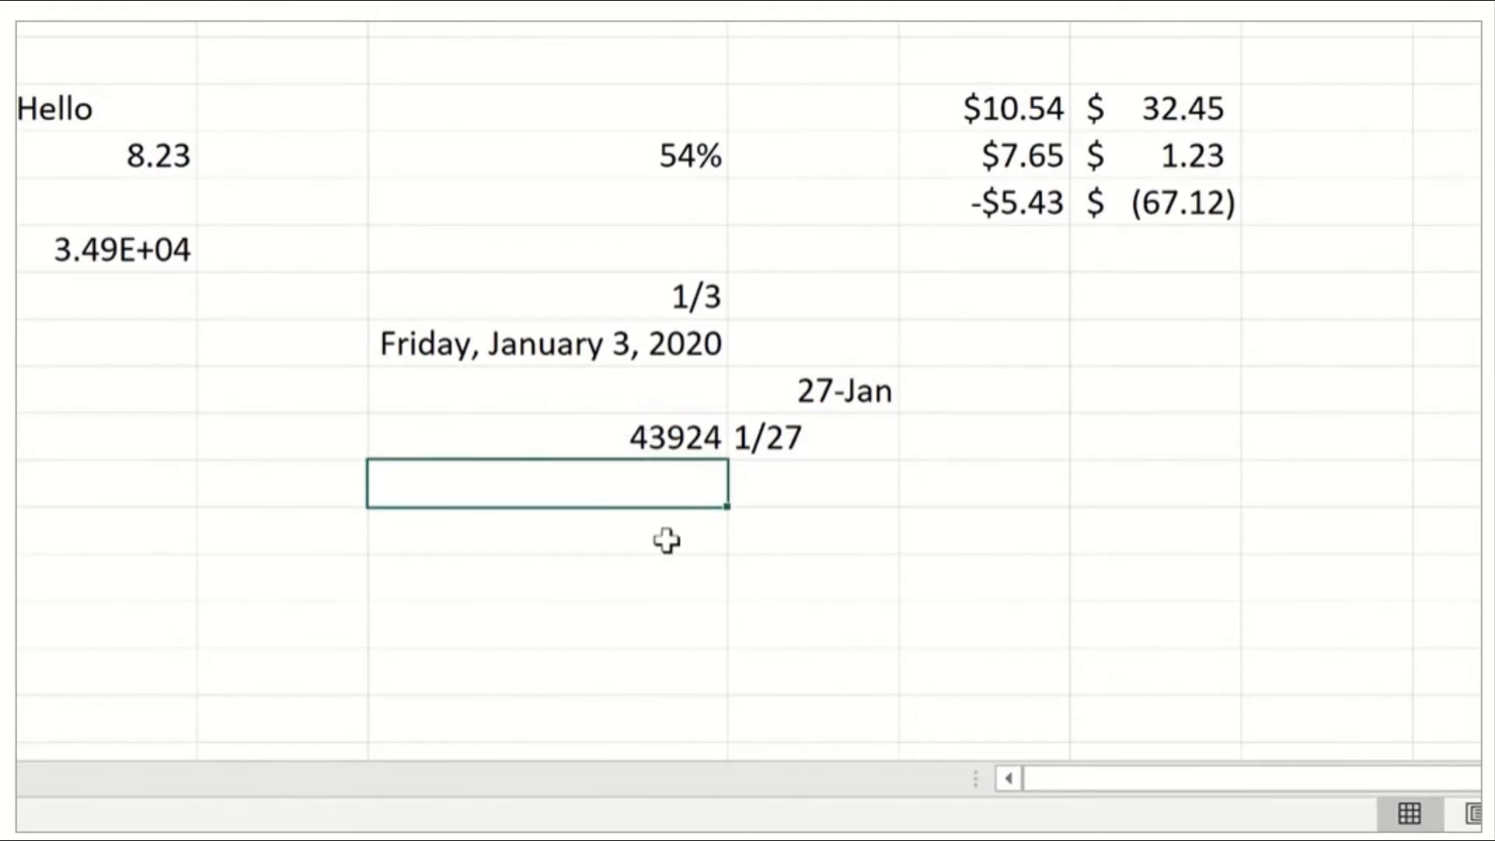
type("1/1")
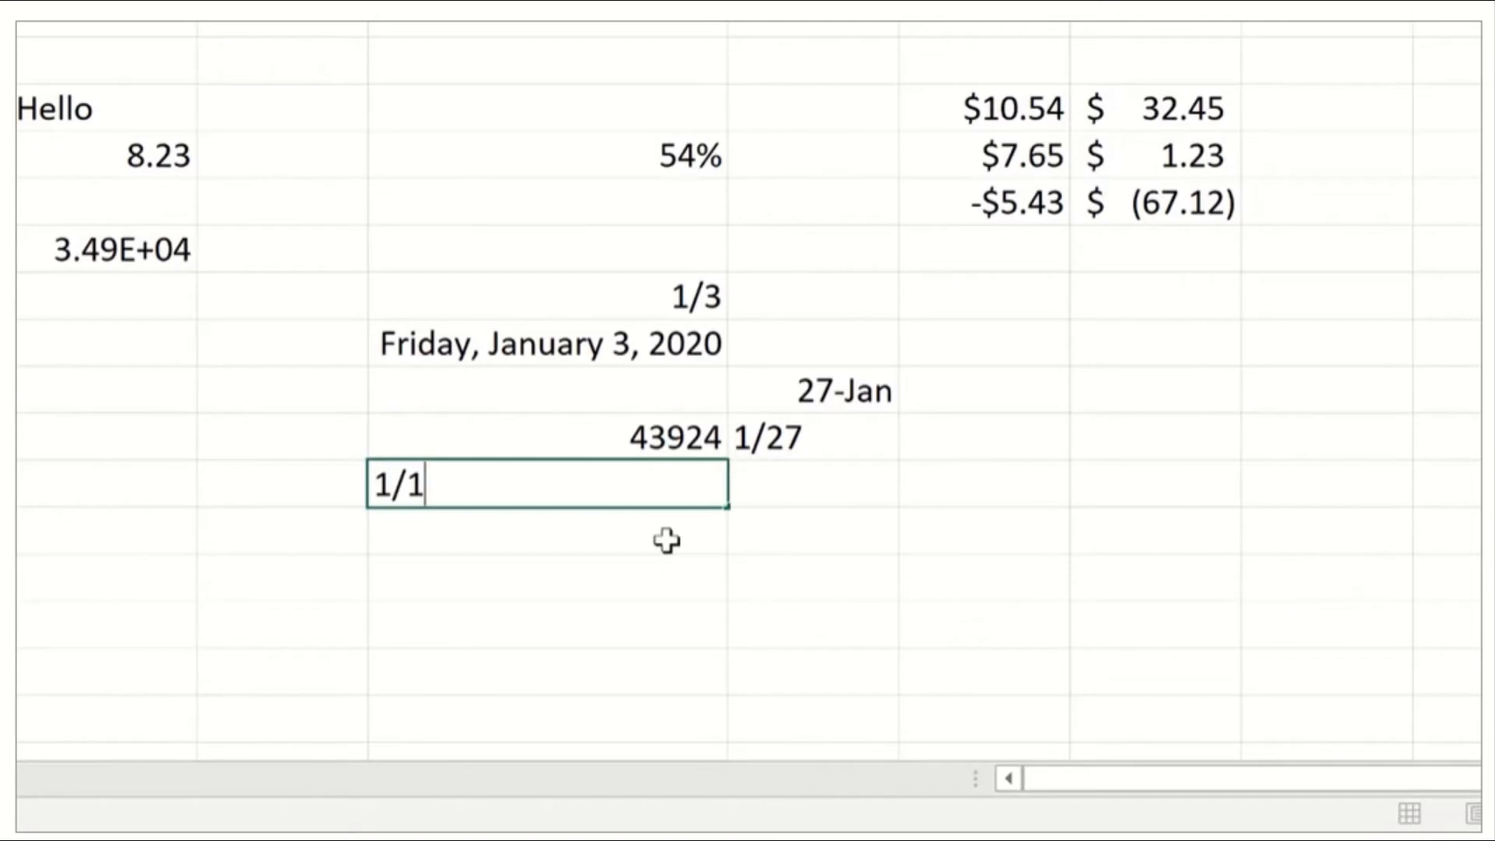
type("/1900")
key("Return")
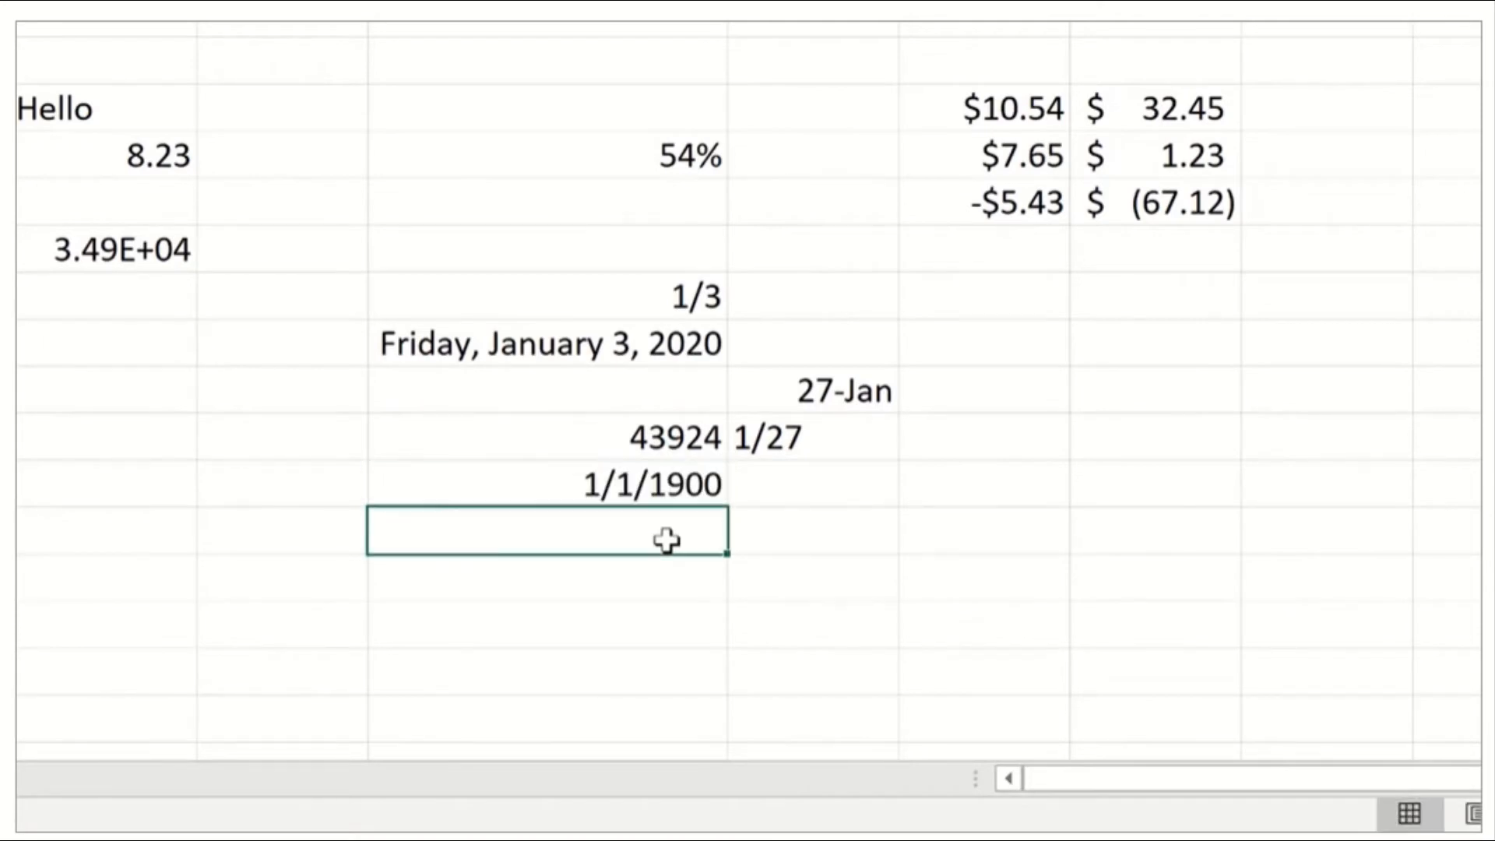
Enter a NUMBERVALUE formula in cell F12 that converts the date in E12 to a number
left_click(636, 490)
left_click(800, 490)
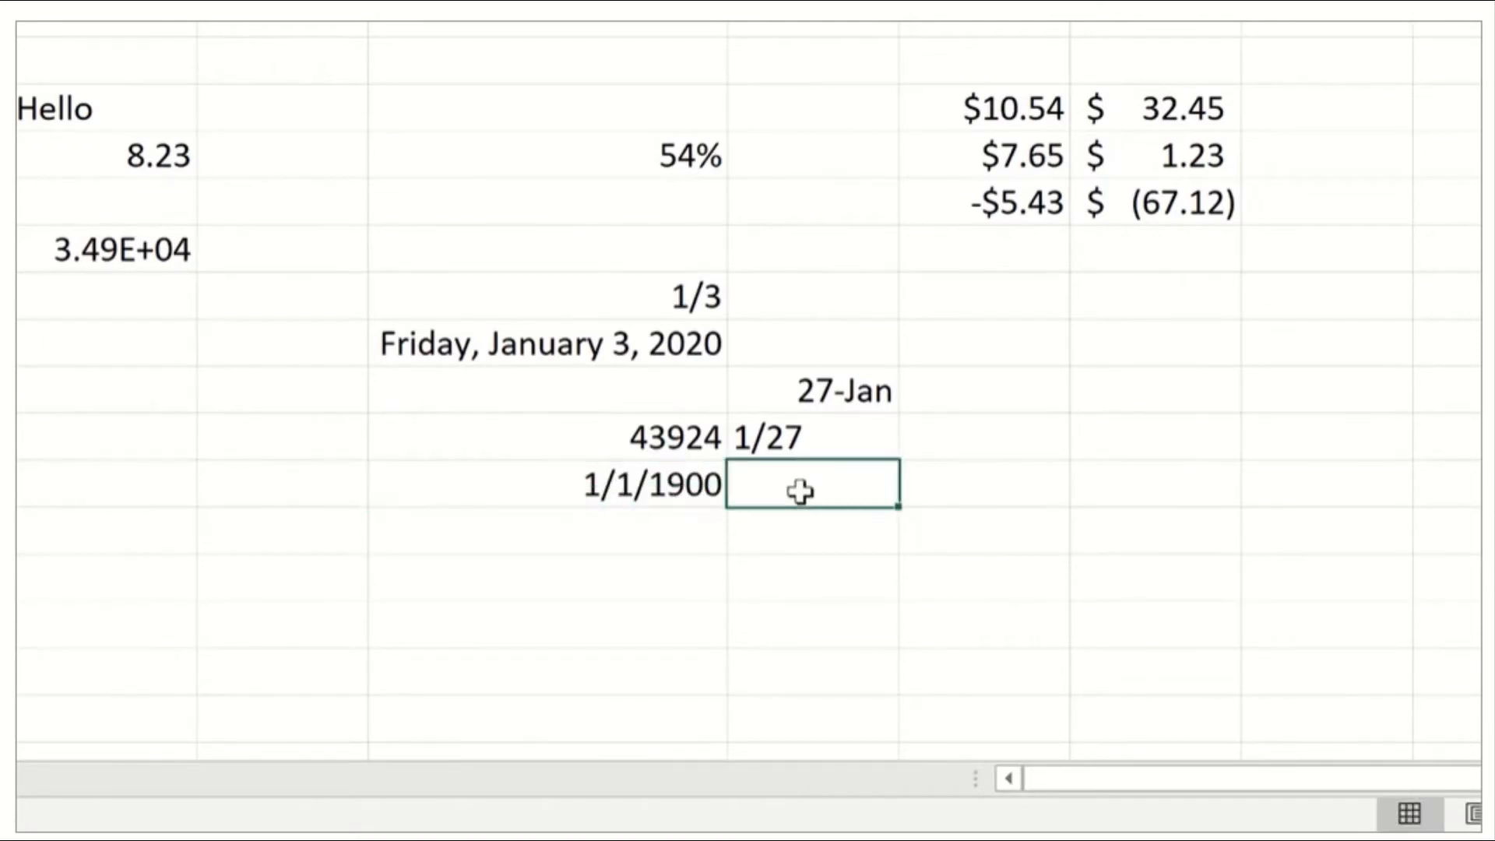
type("=numberval")
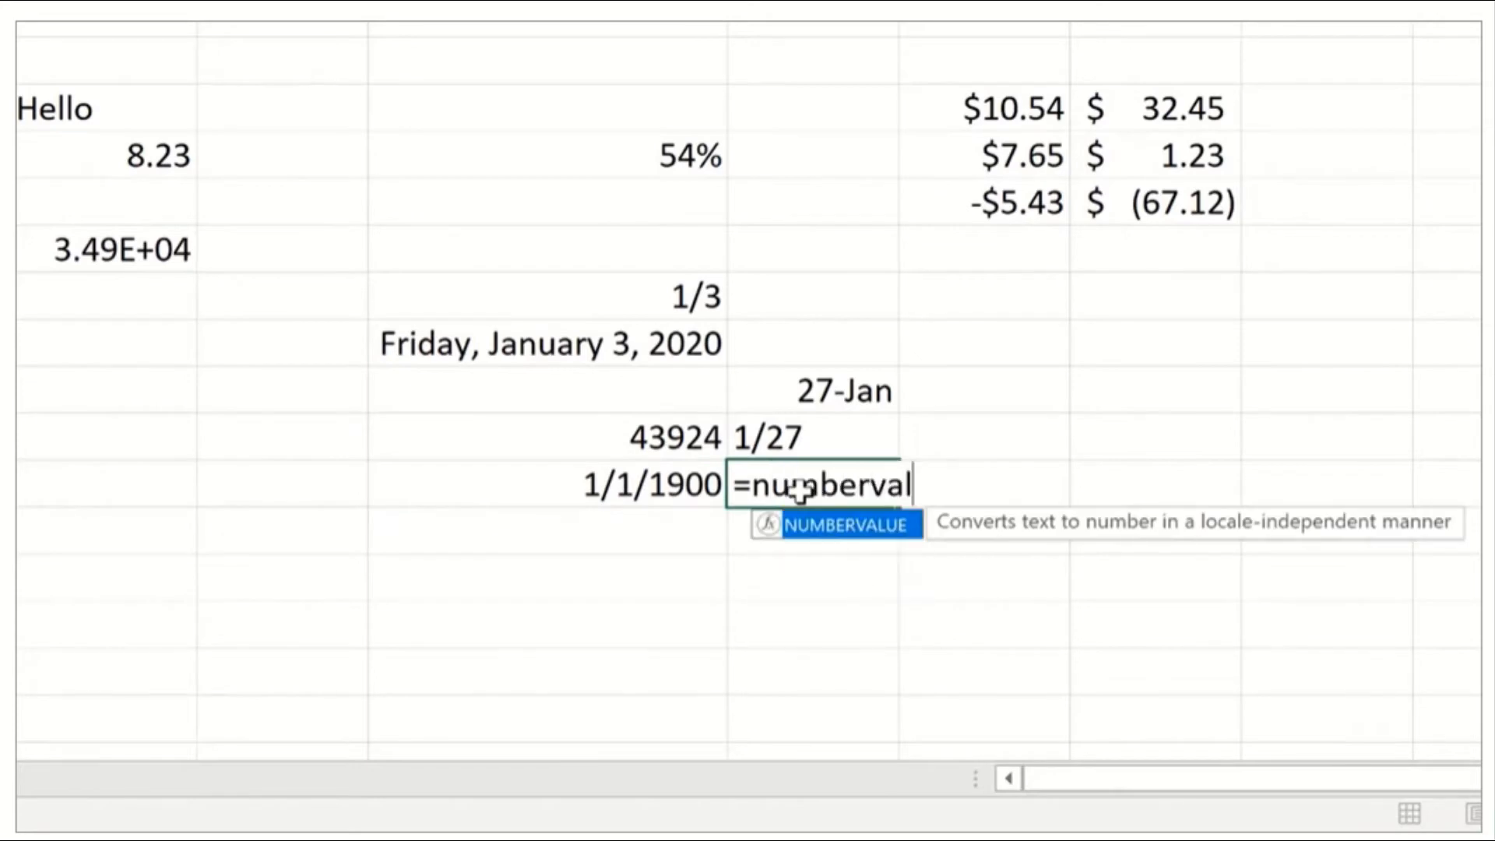
type("ue(")
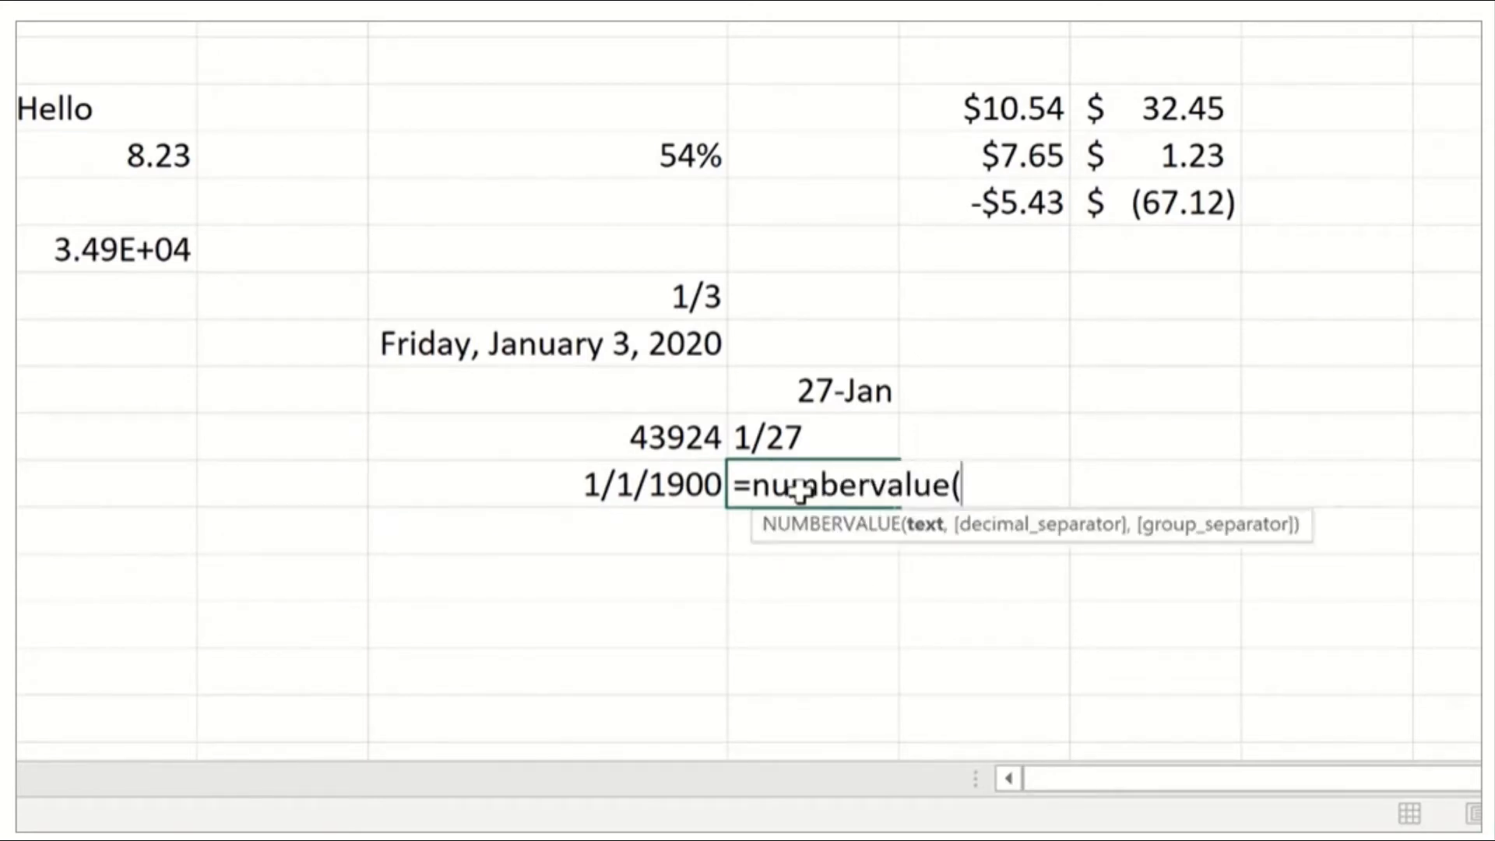
left_click(600, 486)
key("ctrl+Return")
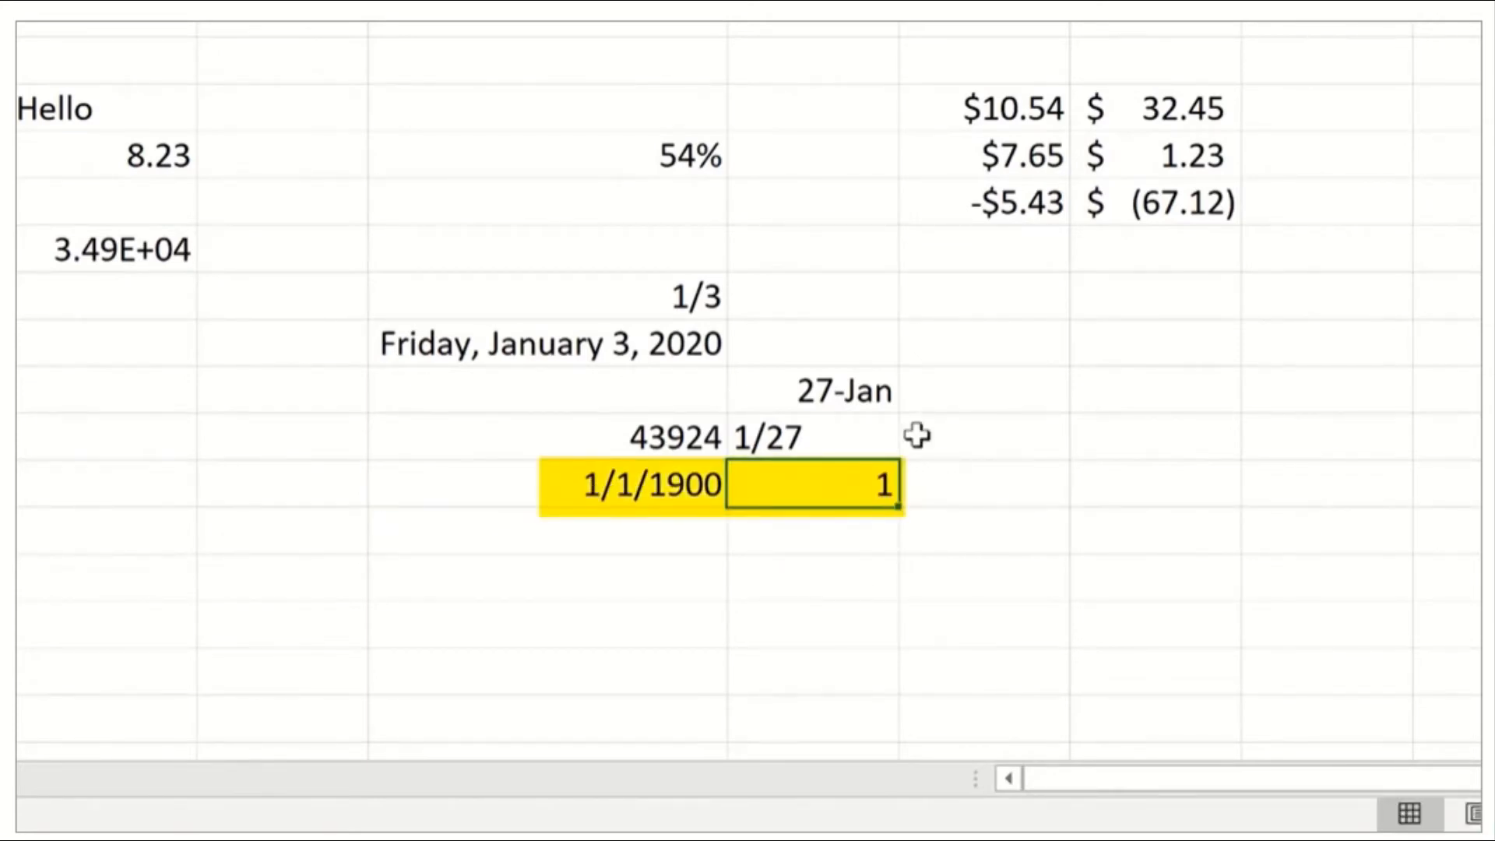
Apply the Short Date format to cell E11
left_click(586, 441)
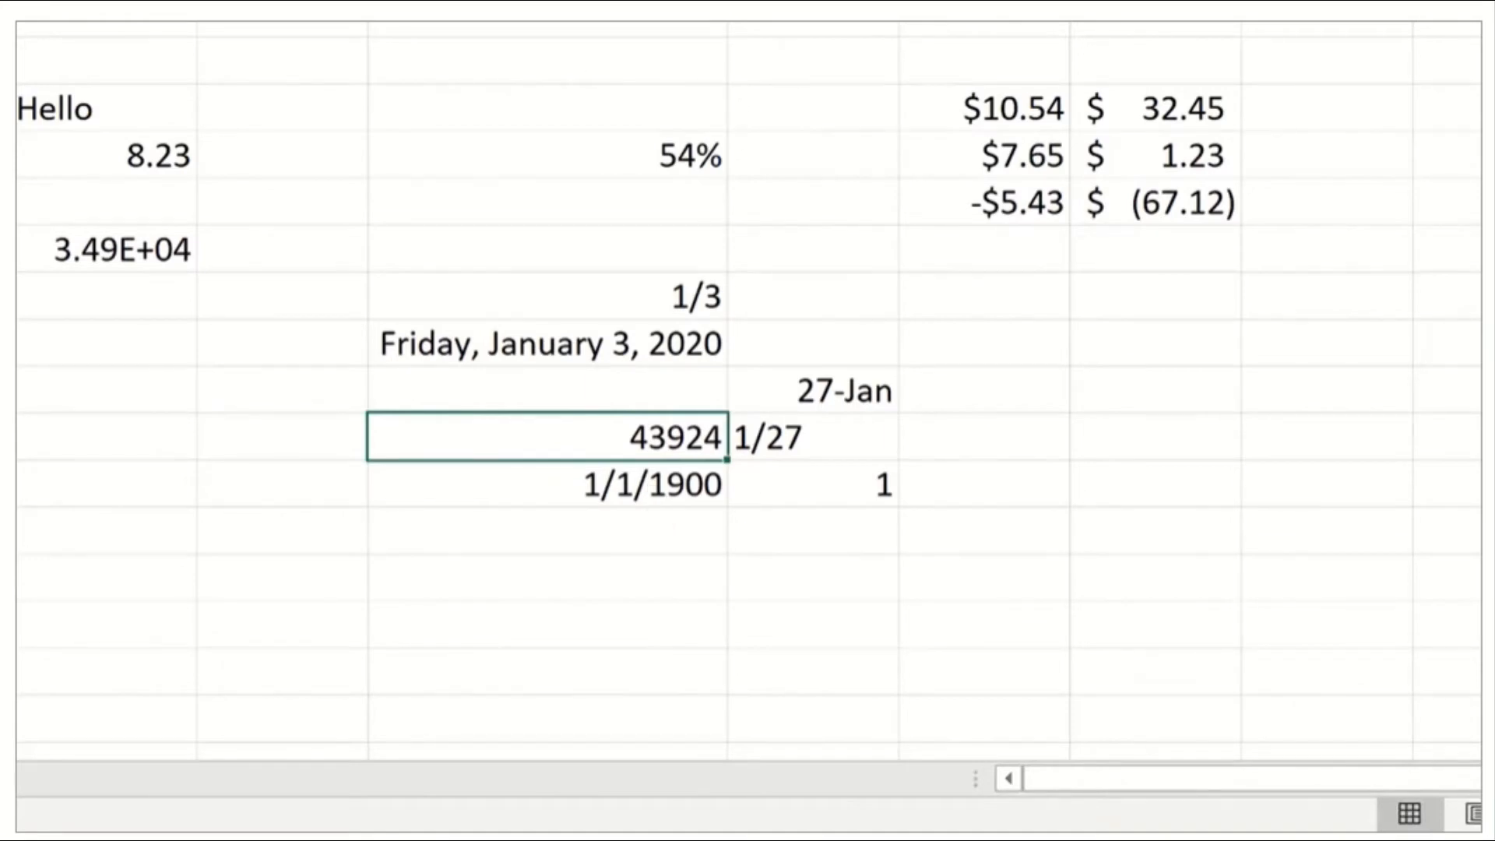
left_click(774, 2)
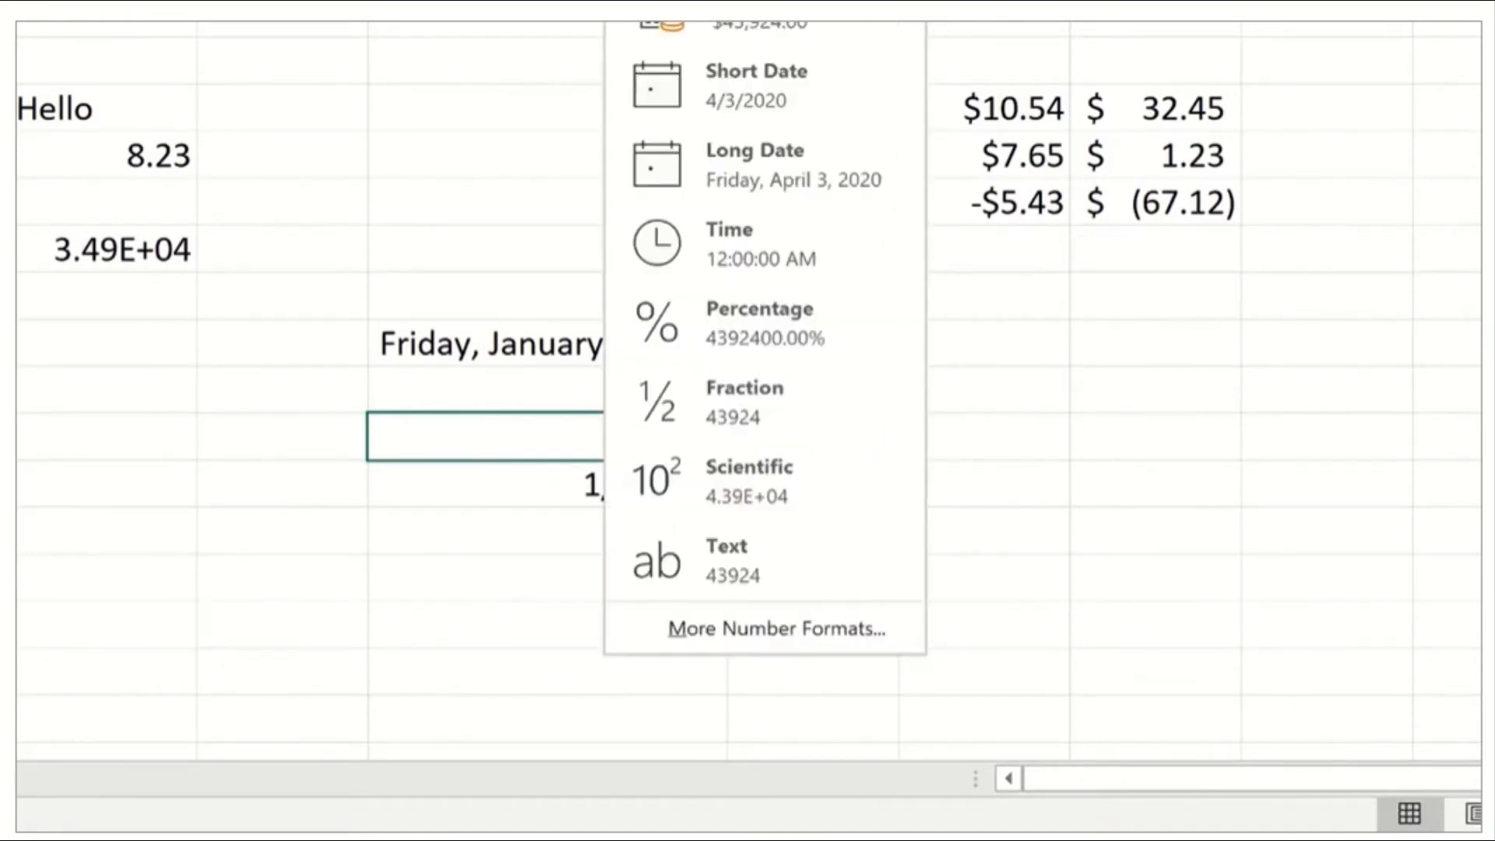
left_click(722, 109)
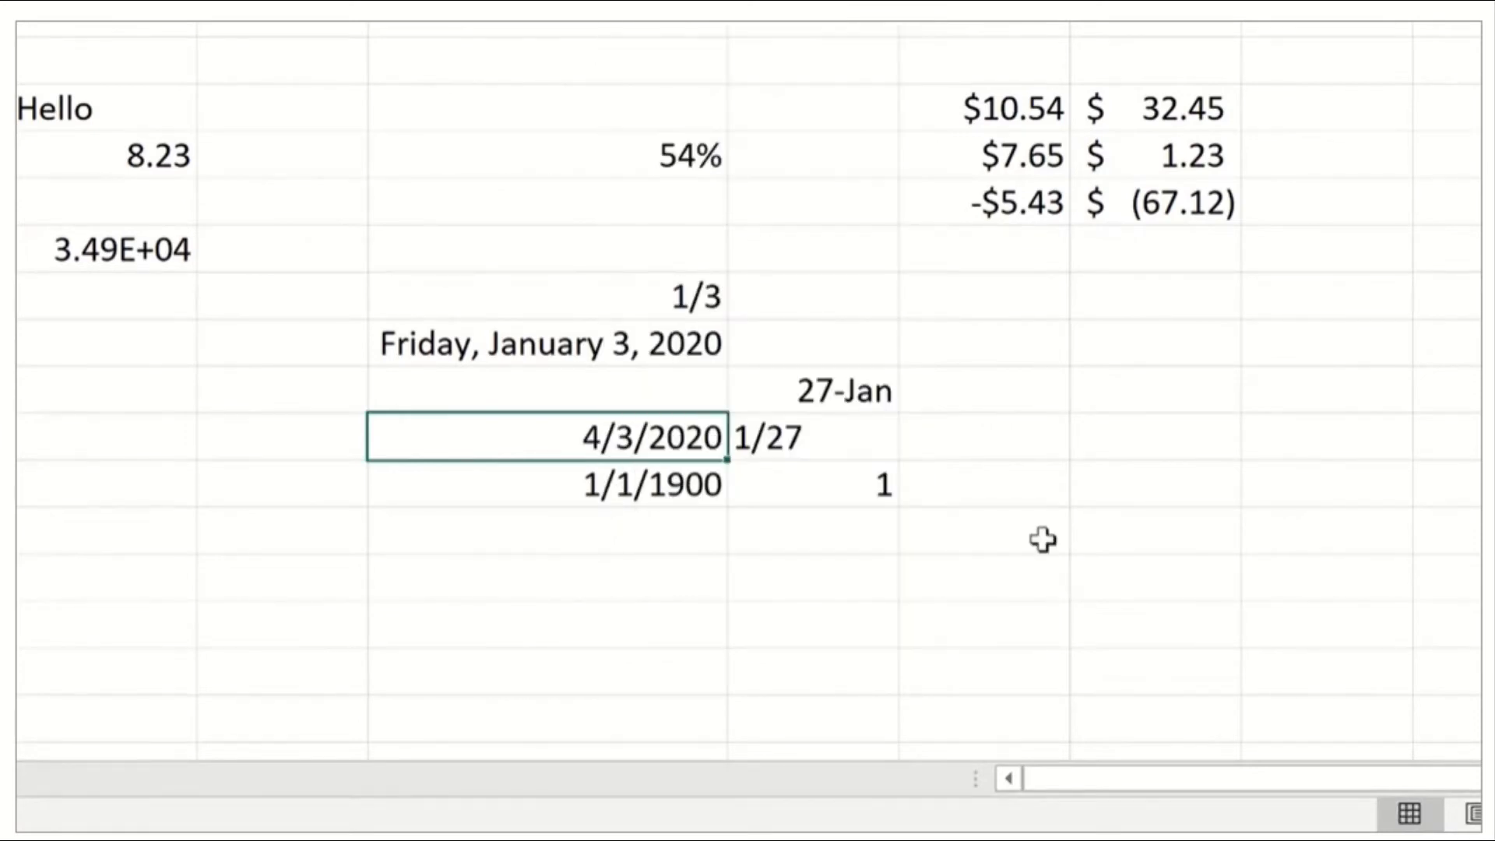
Enter the time 6:34 in cell H11 and inspect the stored value
key("Right")
key("Right")
key("Right")
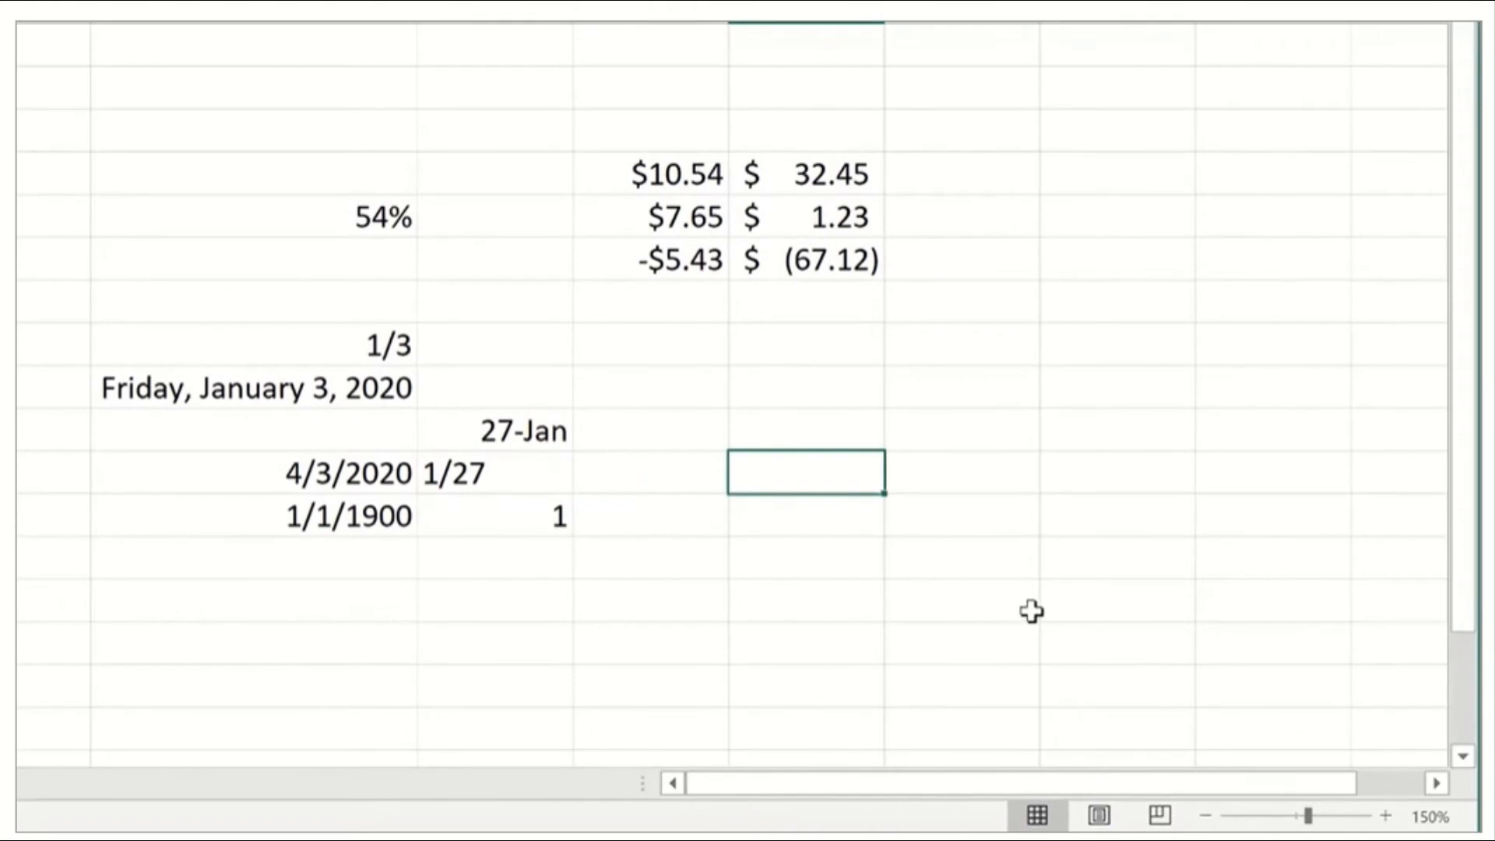
type("6:34")
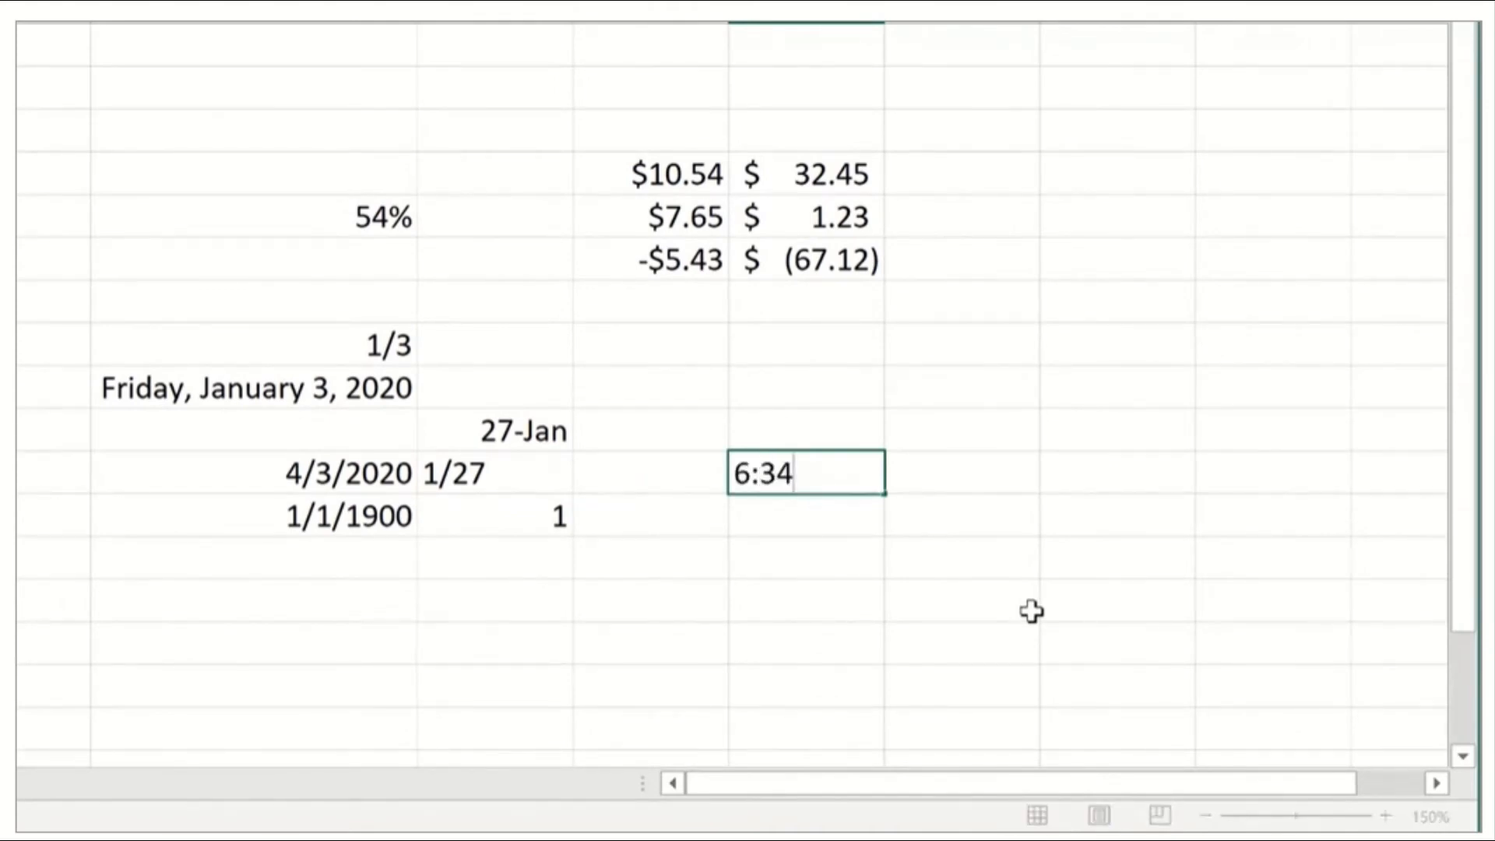
key("Return")
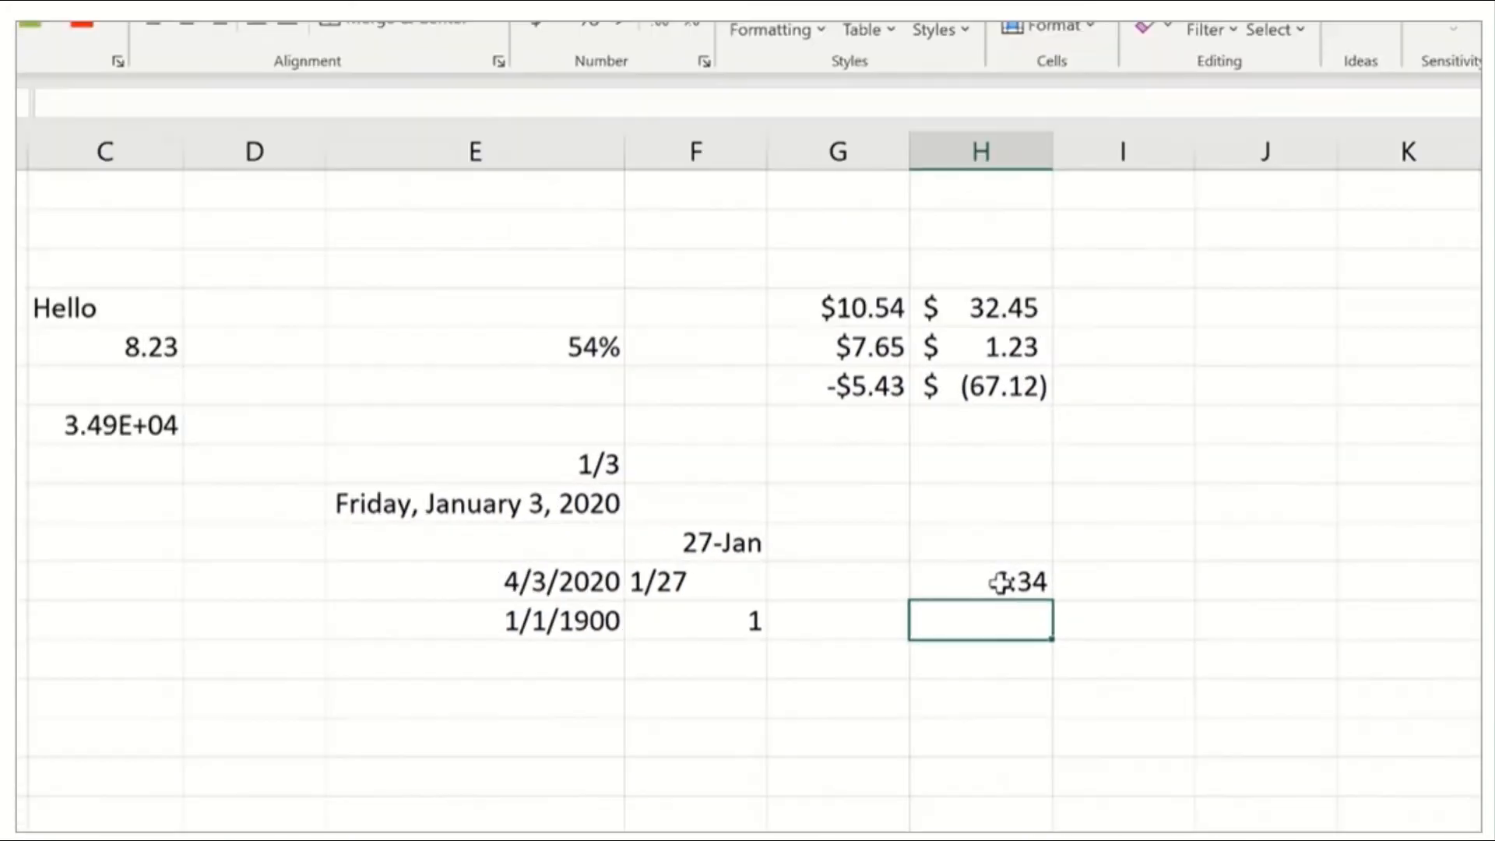
left_click(1000, 582)
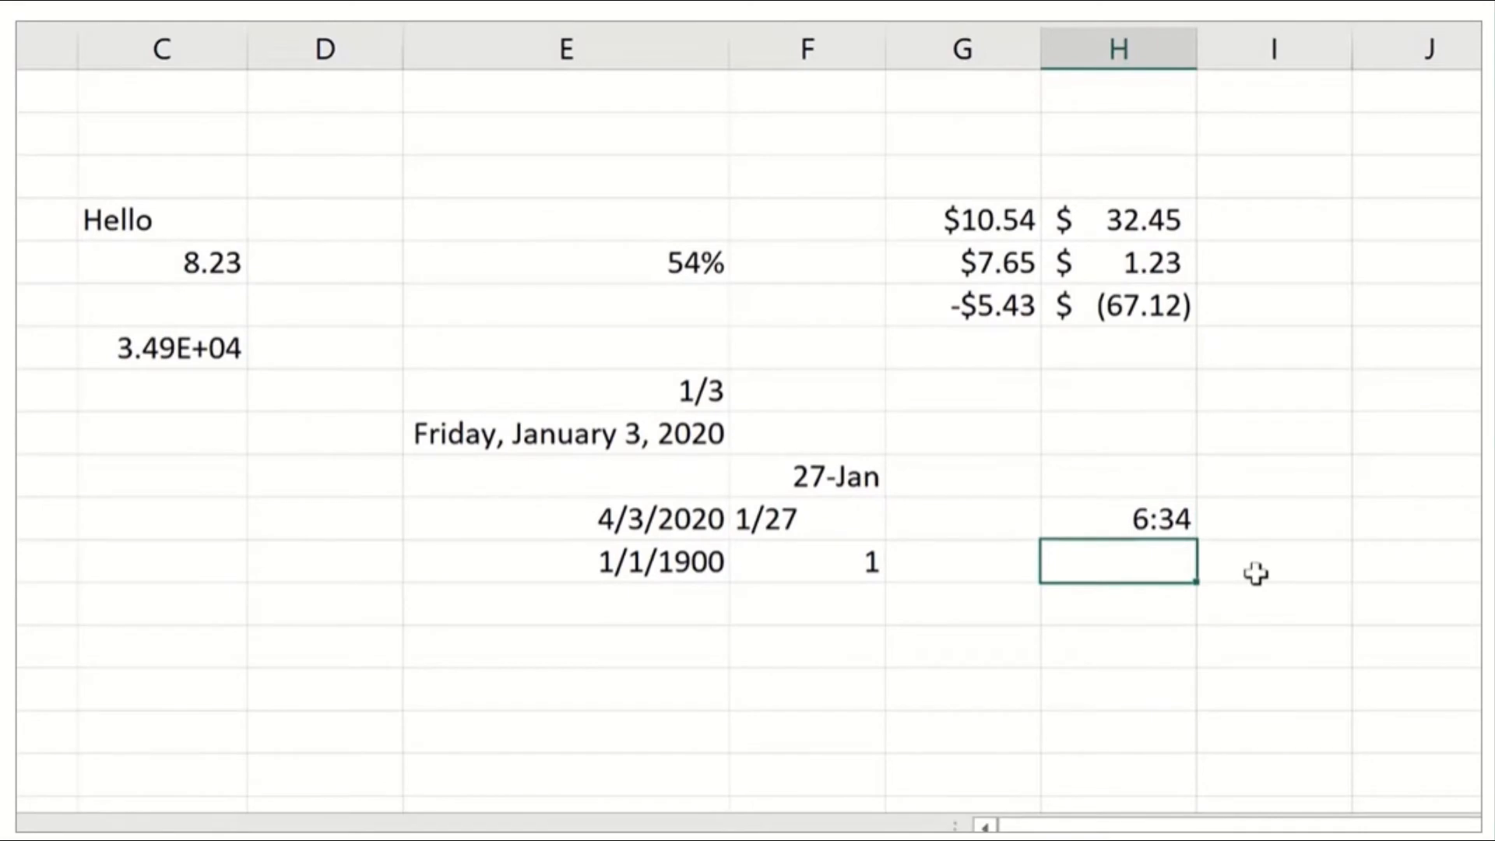
Enter the times 5:45 p in cell H12 and 1:23 AM in cell H13
type("5:45 p")
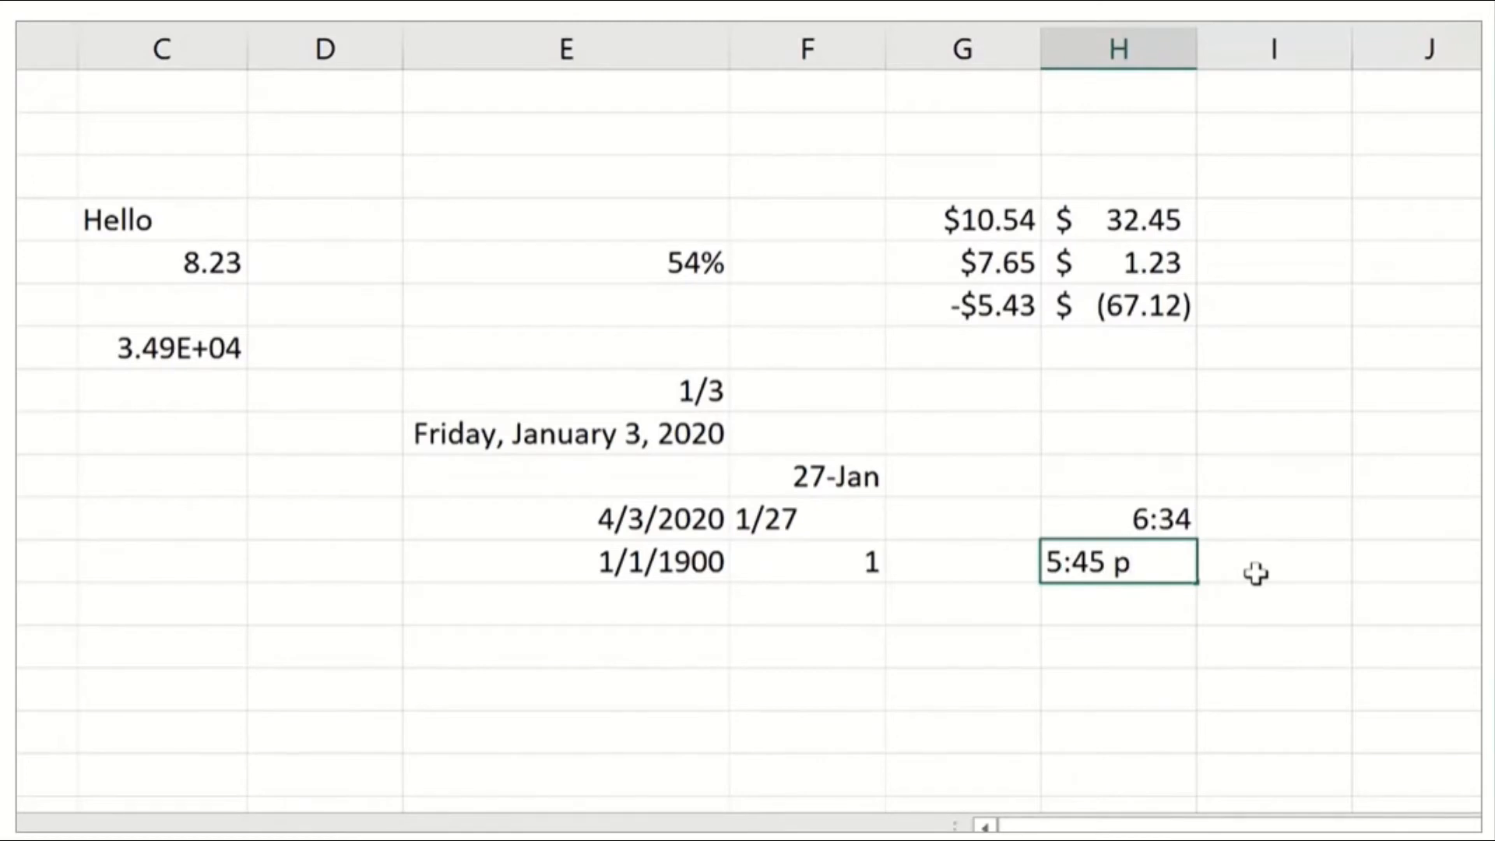
key("Return")
left_click(1148, 565)
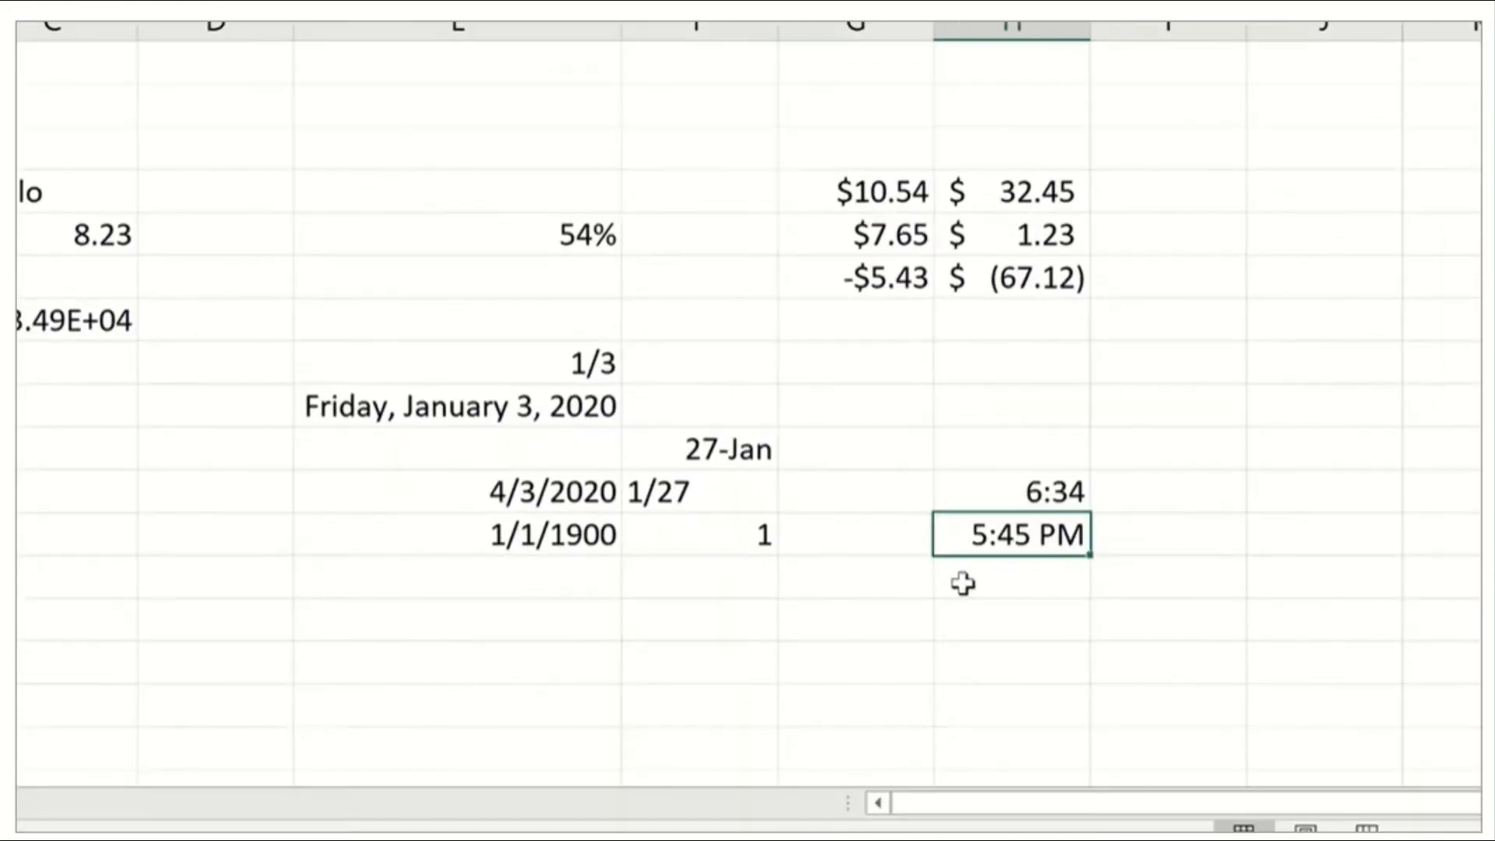
left_click(963, 584)
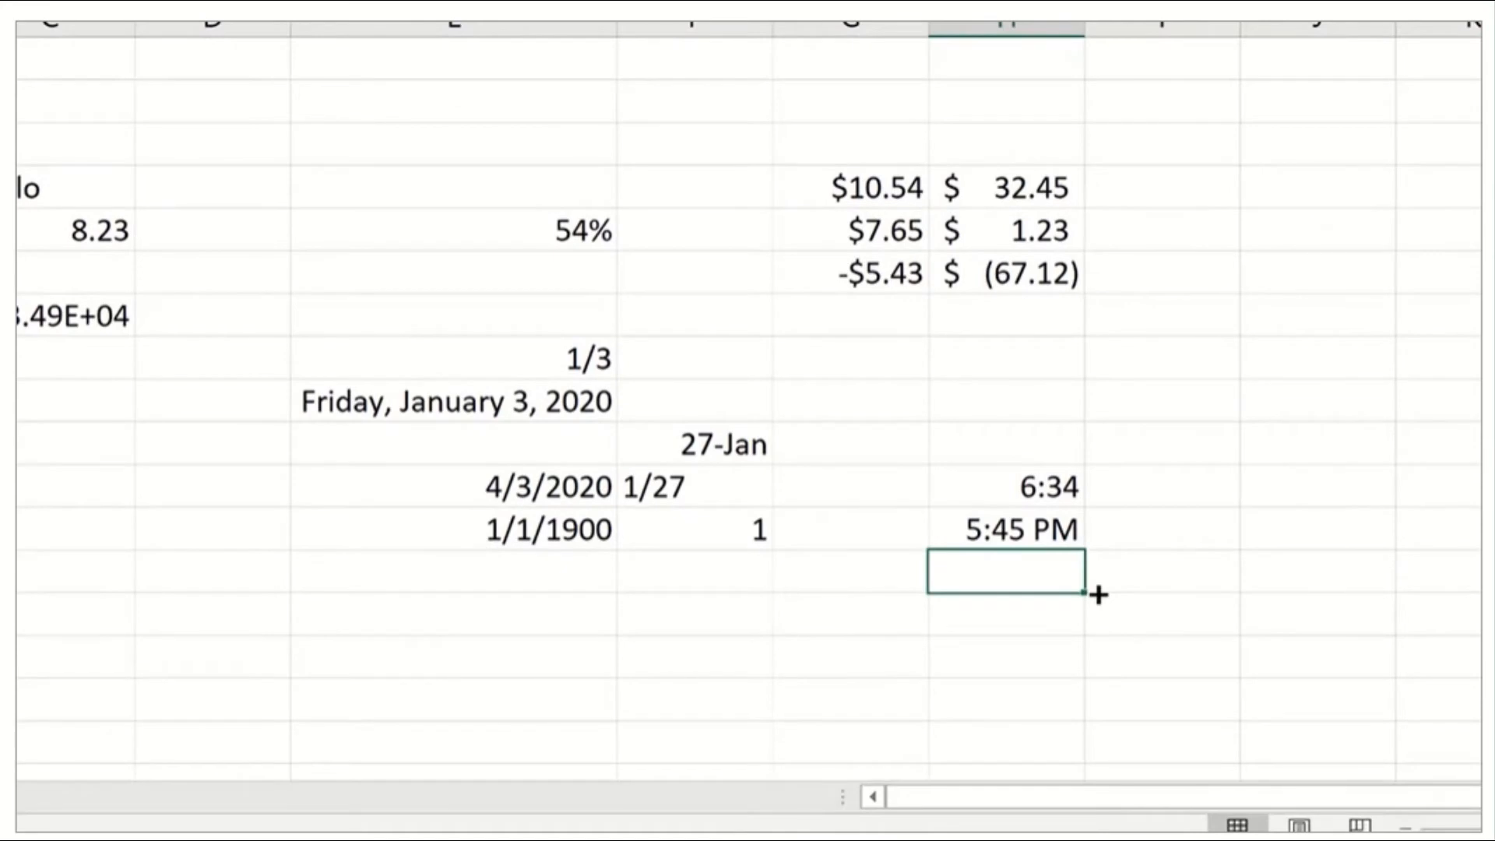
type("1:23 ")
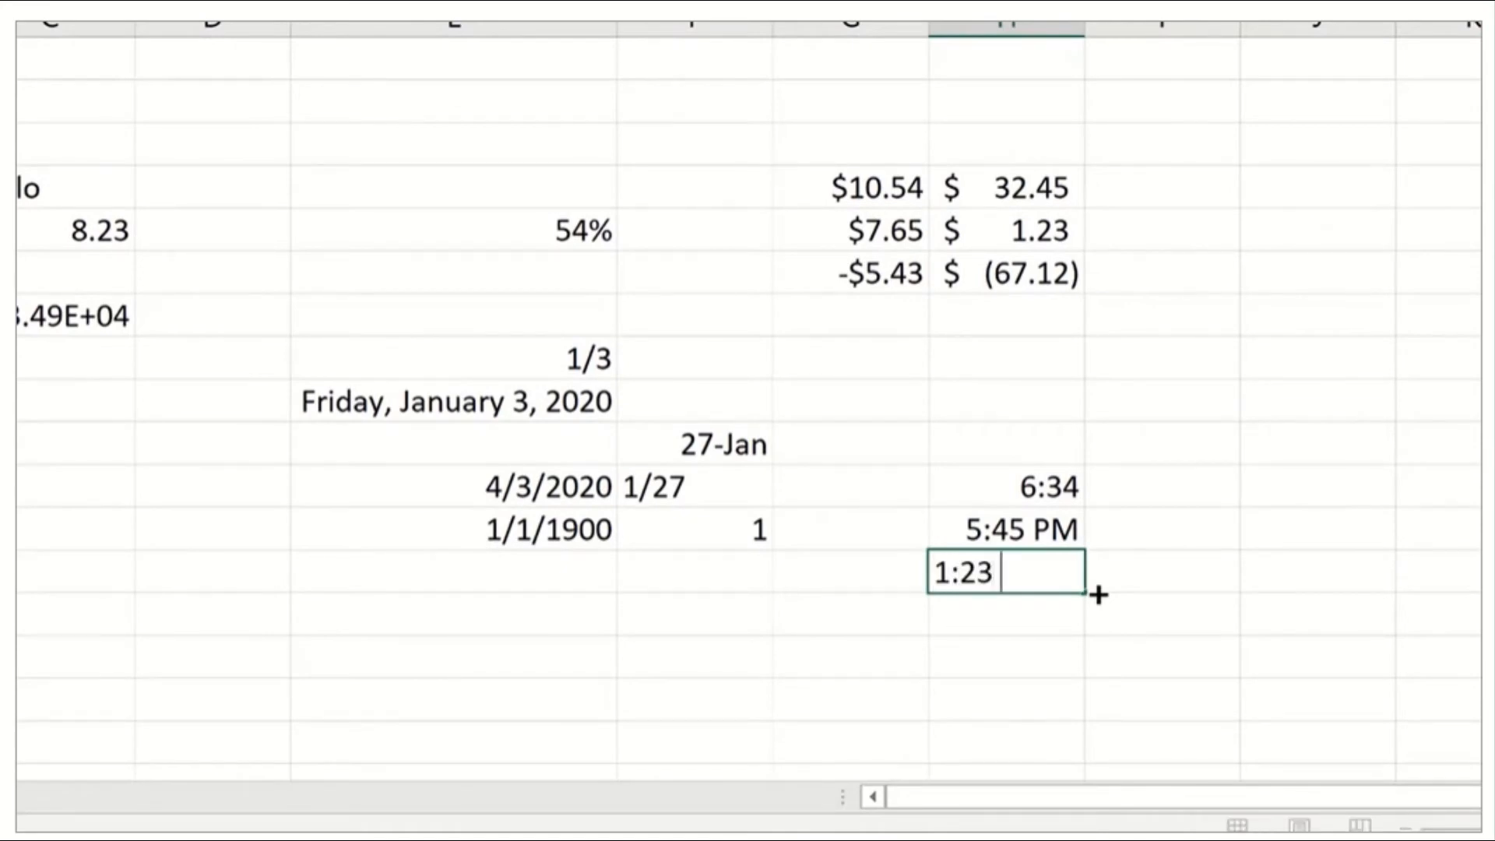
type("AM")
key("Return")
Format the time in cell H12 with the 24-hour Time type 13:30:55
key("Up")
key("Up")
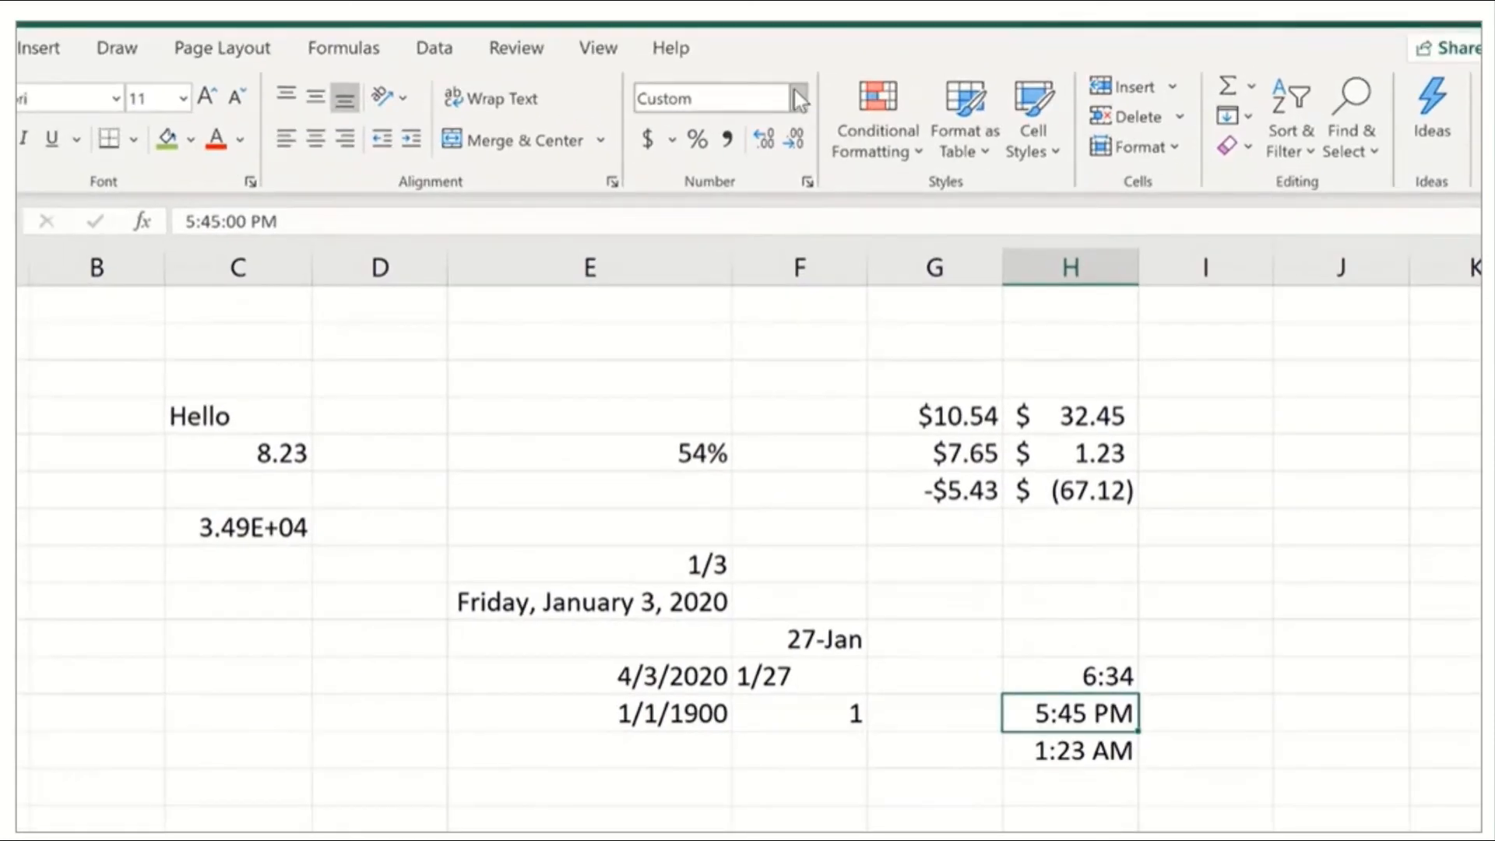
left_click(798, 100)
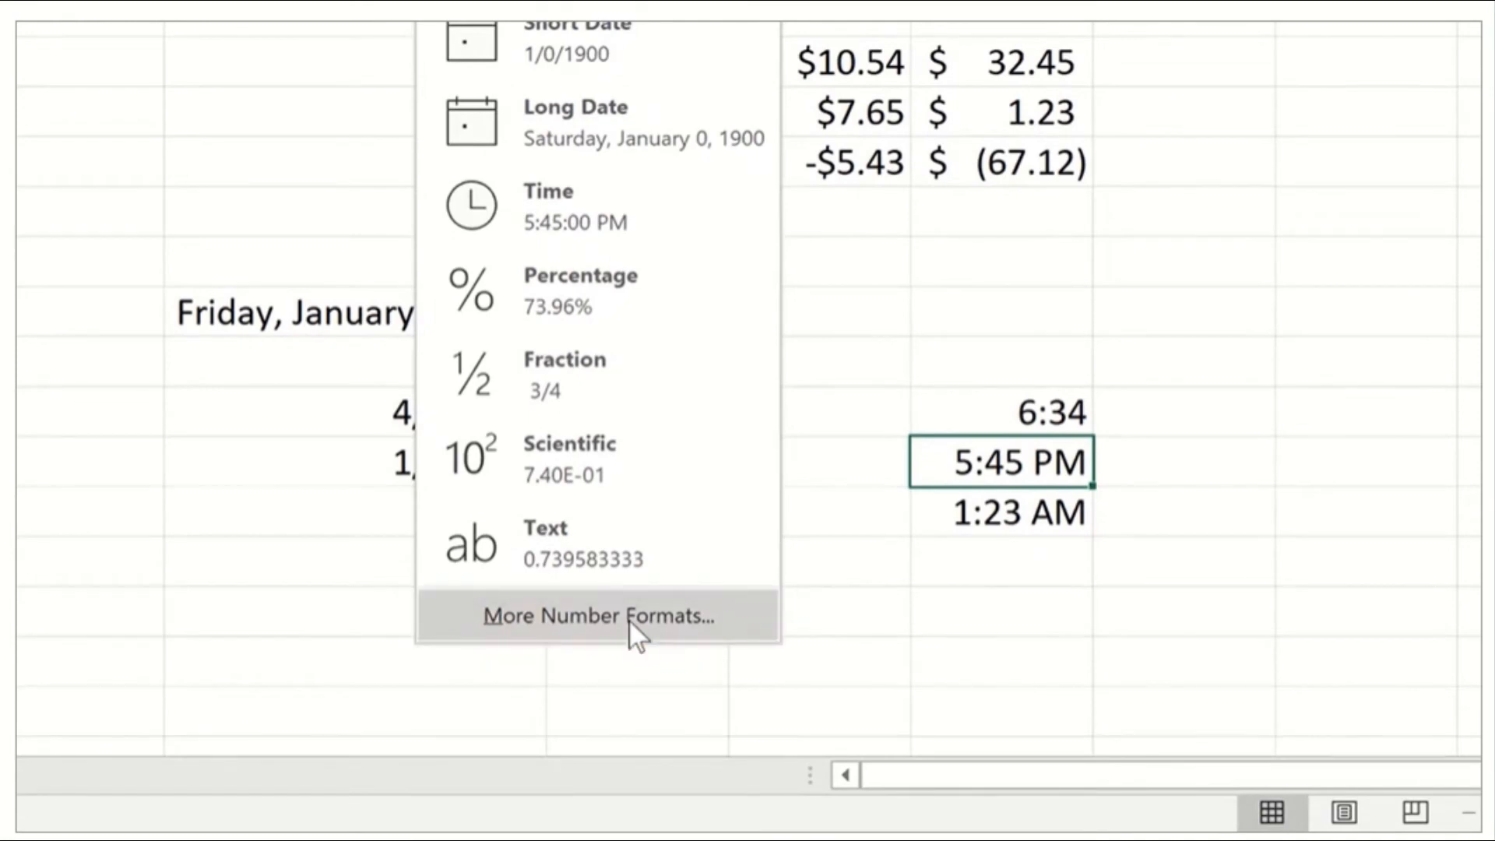
left_click(631, 623)
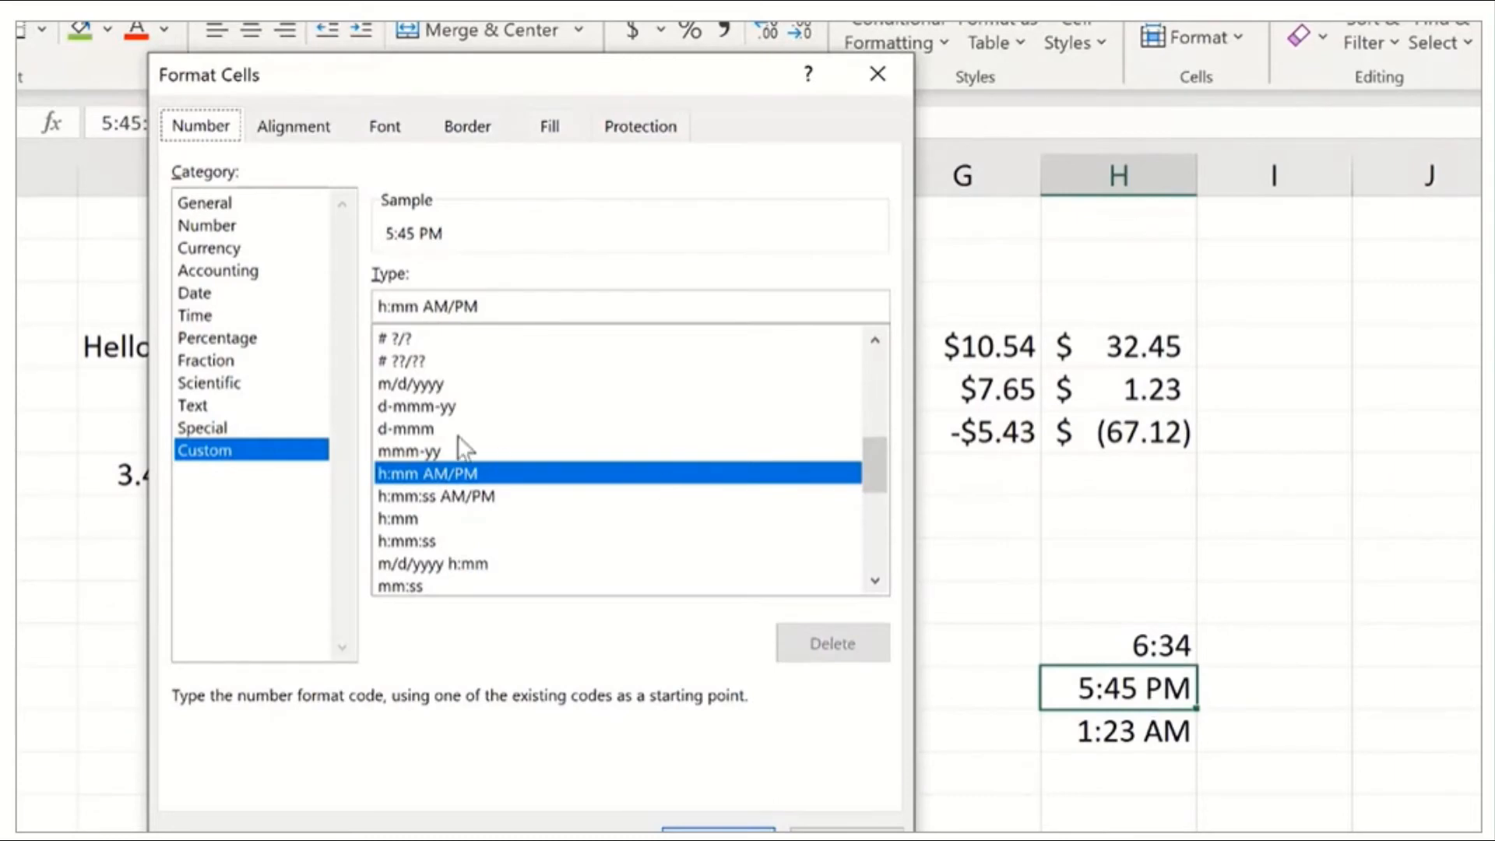
left_click(195, 317)
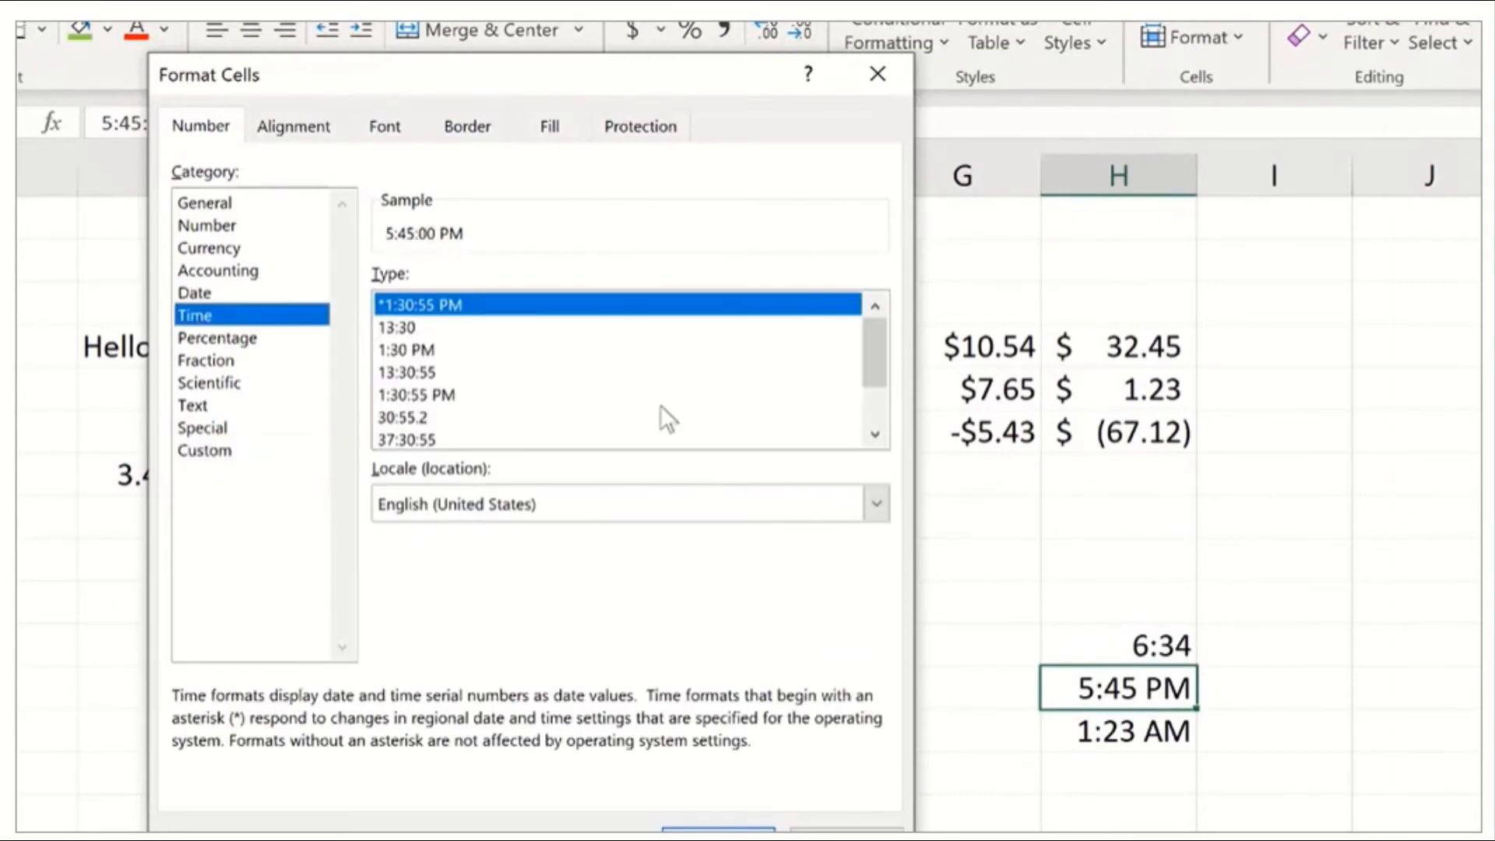
mouse_move(875, 363)
left_mouse_down()
mouse_move(874, 428)
mouse_move(821, 370)
mouse_move(876, 374)
left_mouse_up()
left_click(845, 393)
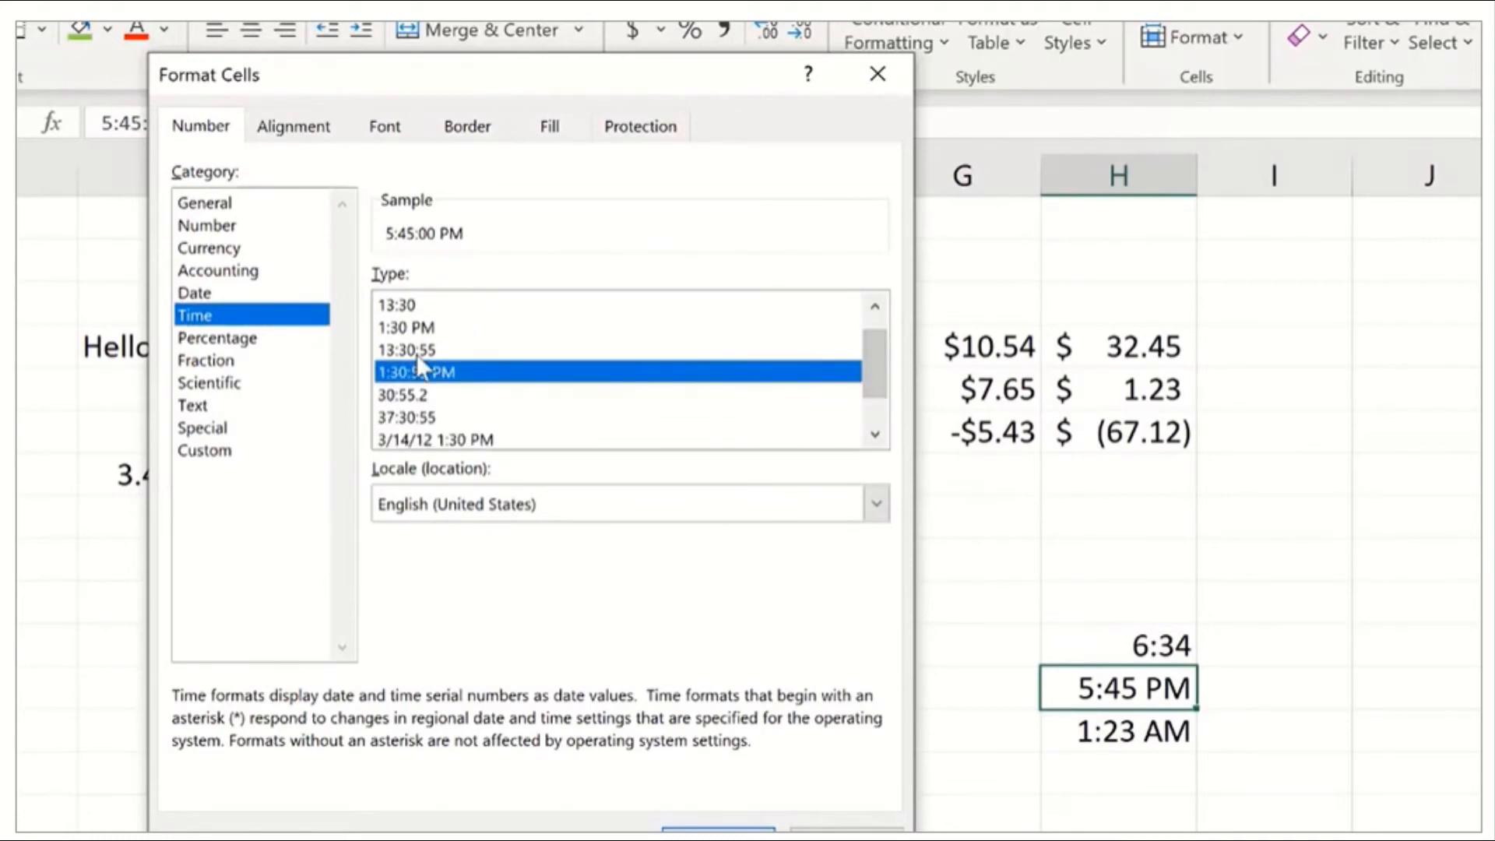
left_click(415, 352)
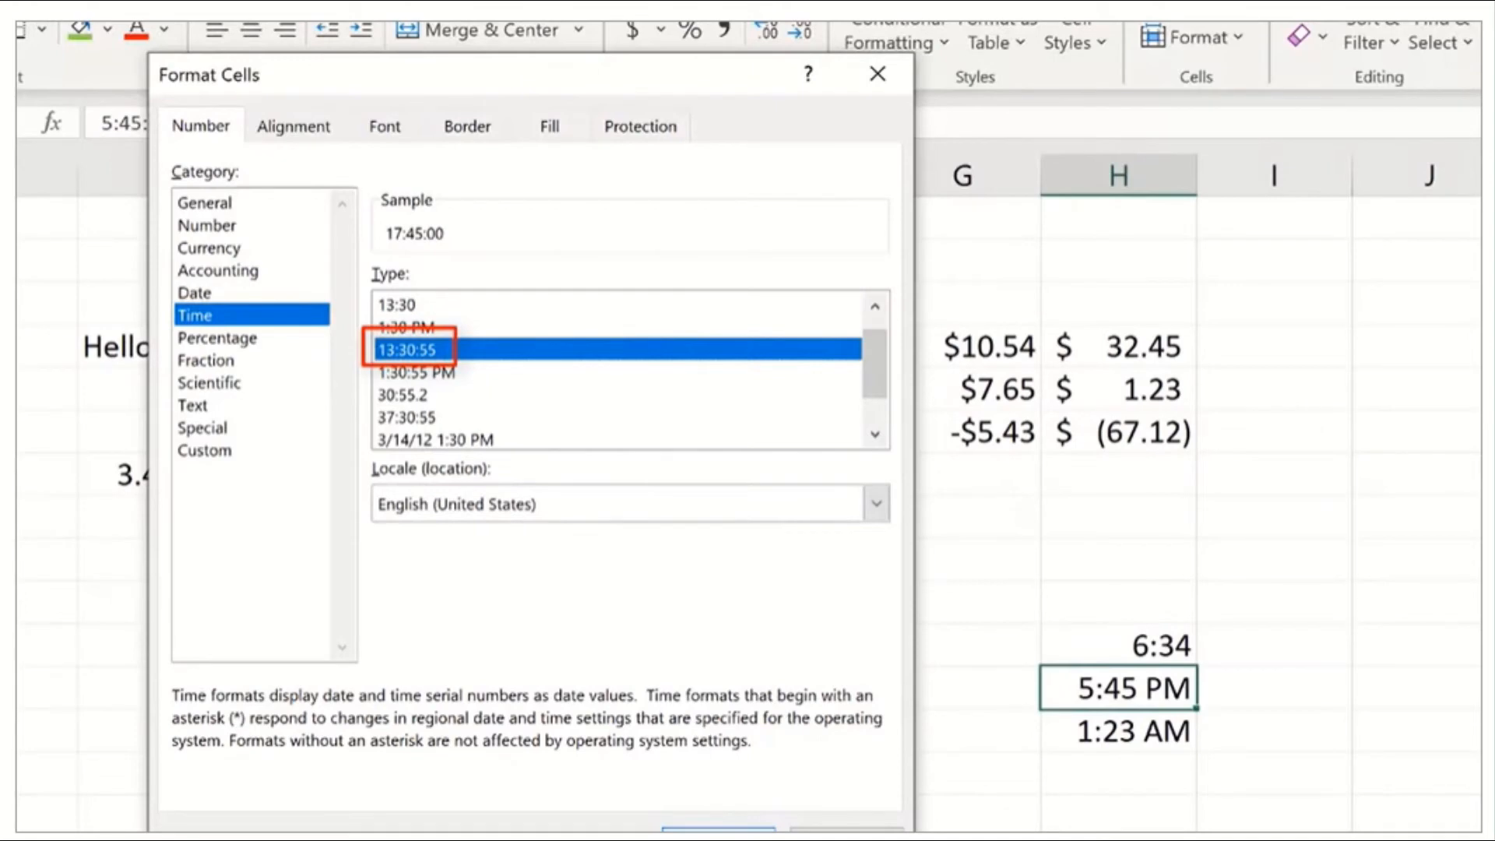
key("Return")
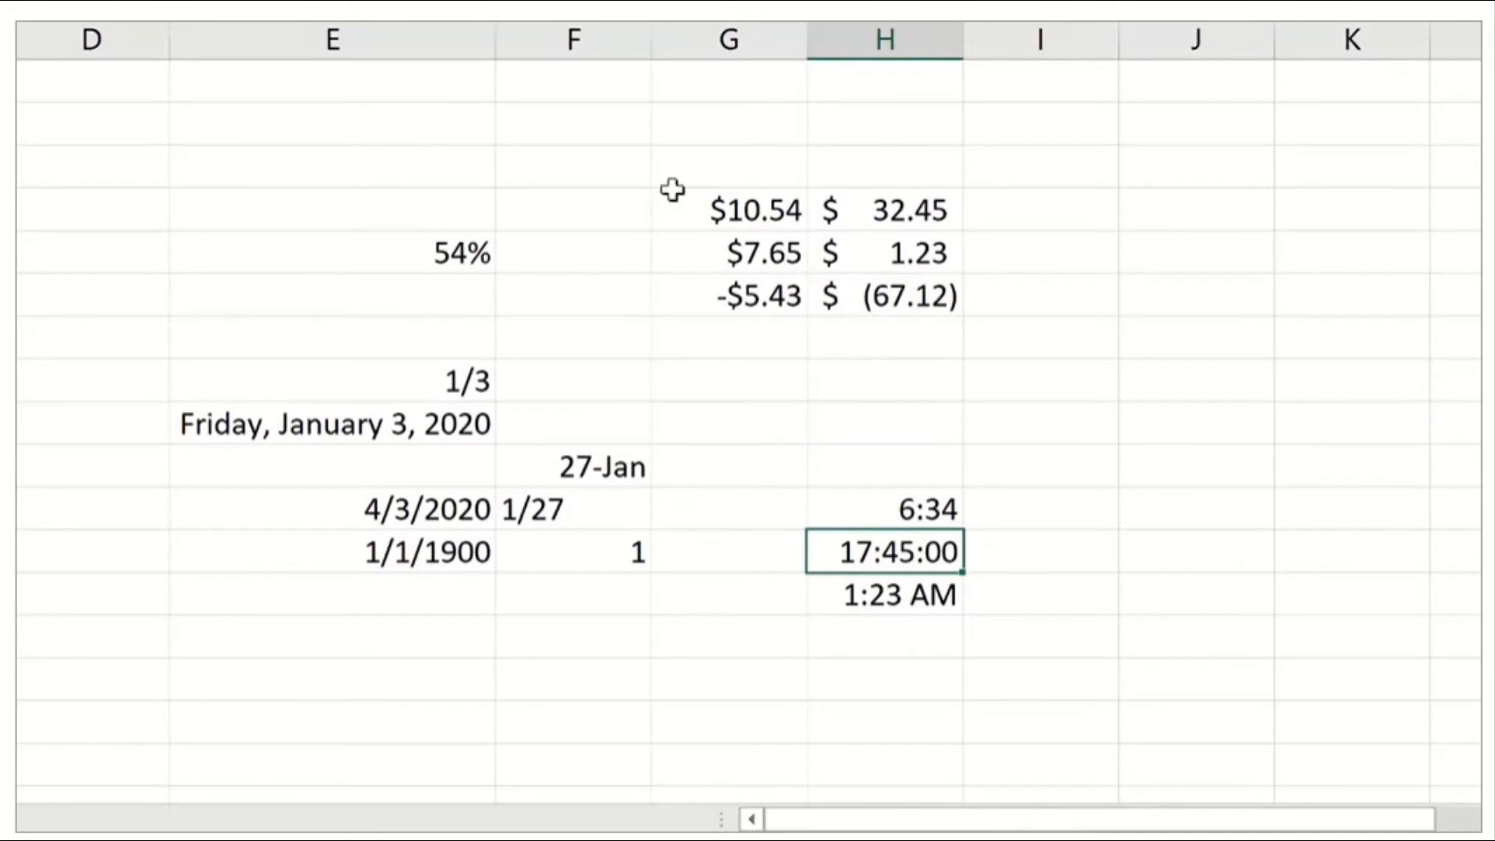
Enter the formula =NOW() in cell F2 to insert the current date and time
left_click(617, 138)
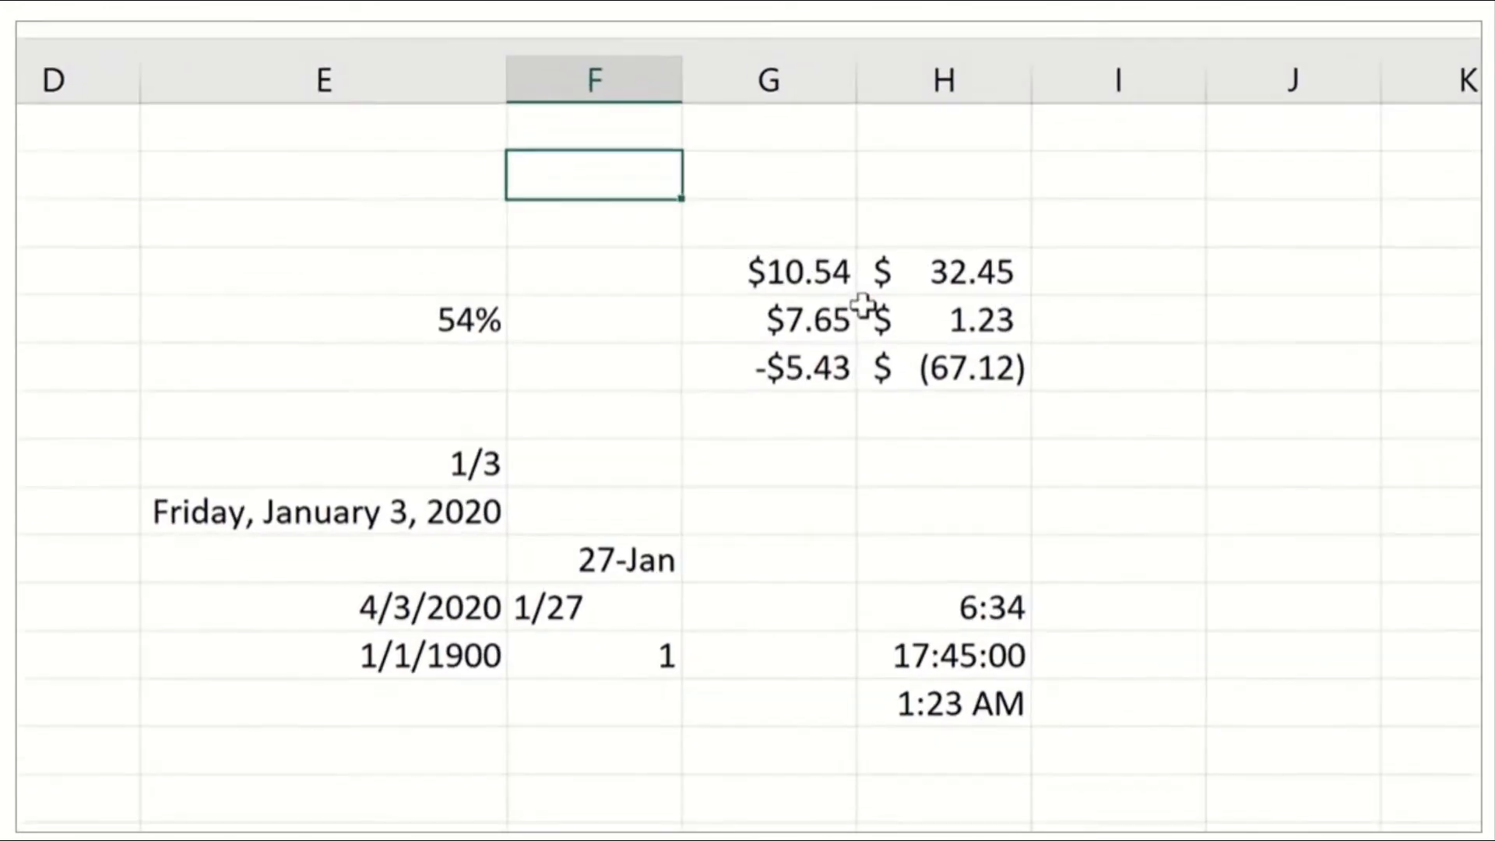
type("=NOW()")
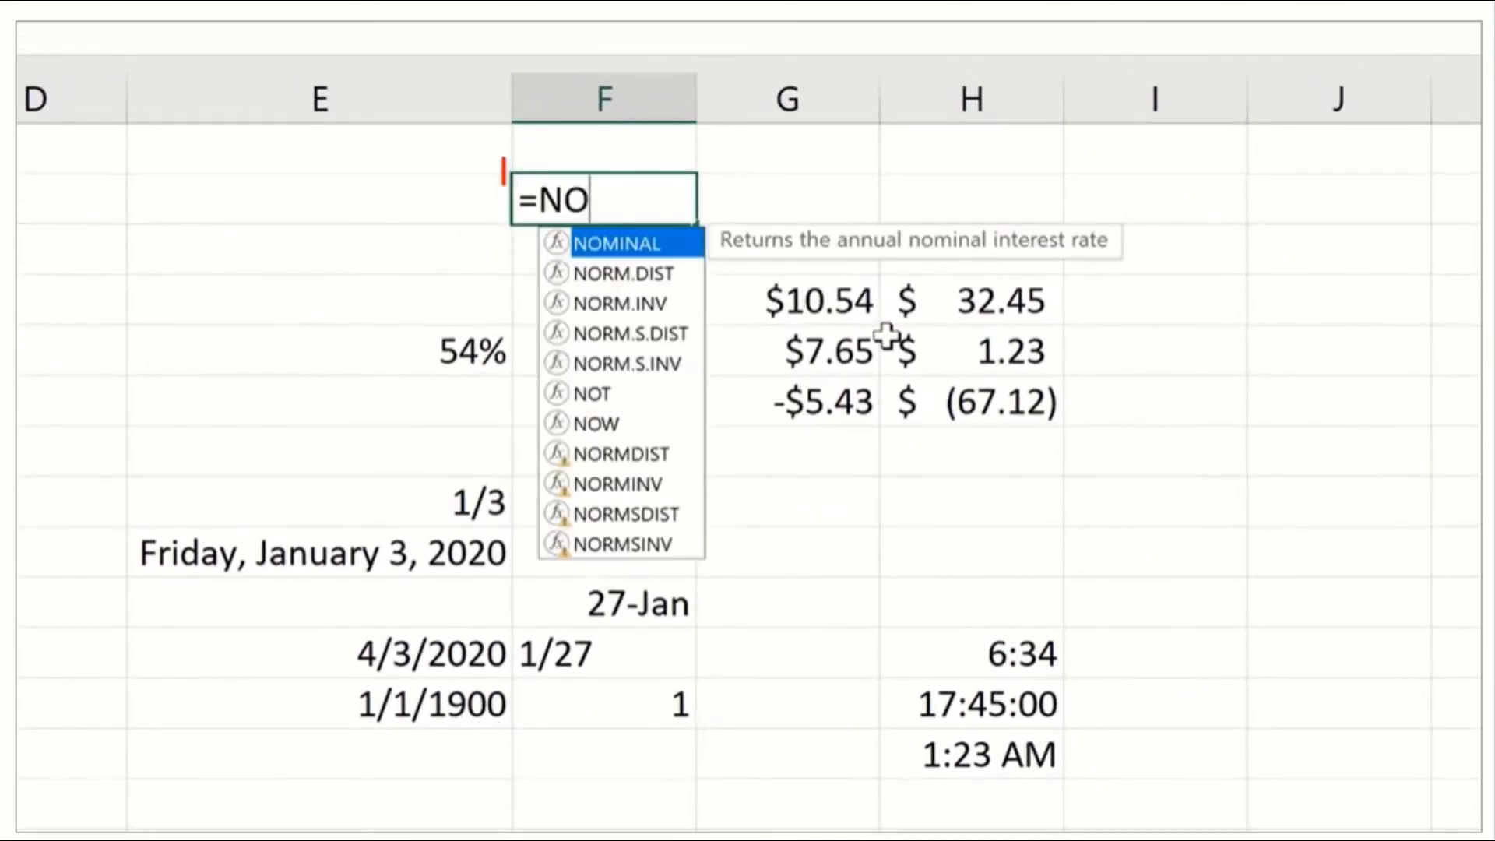
key("ctrl+Return")
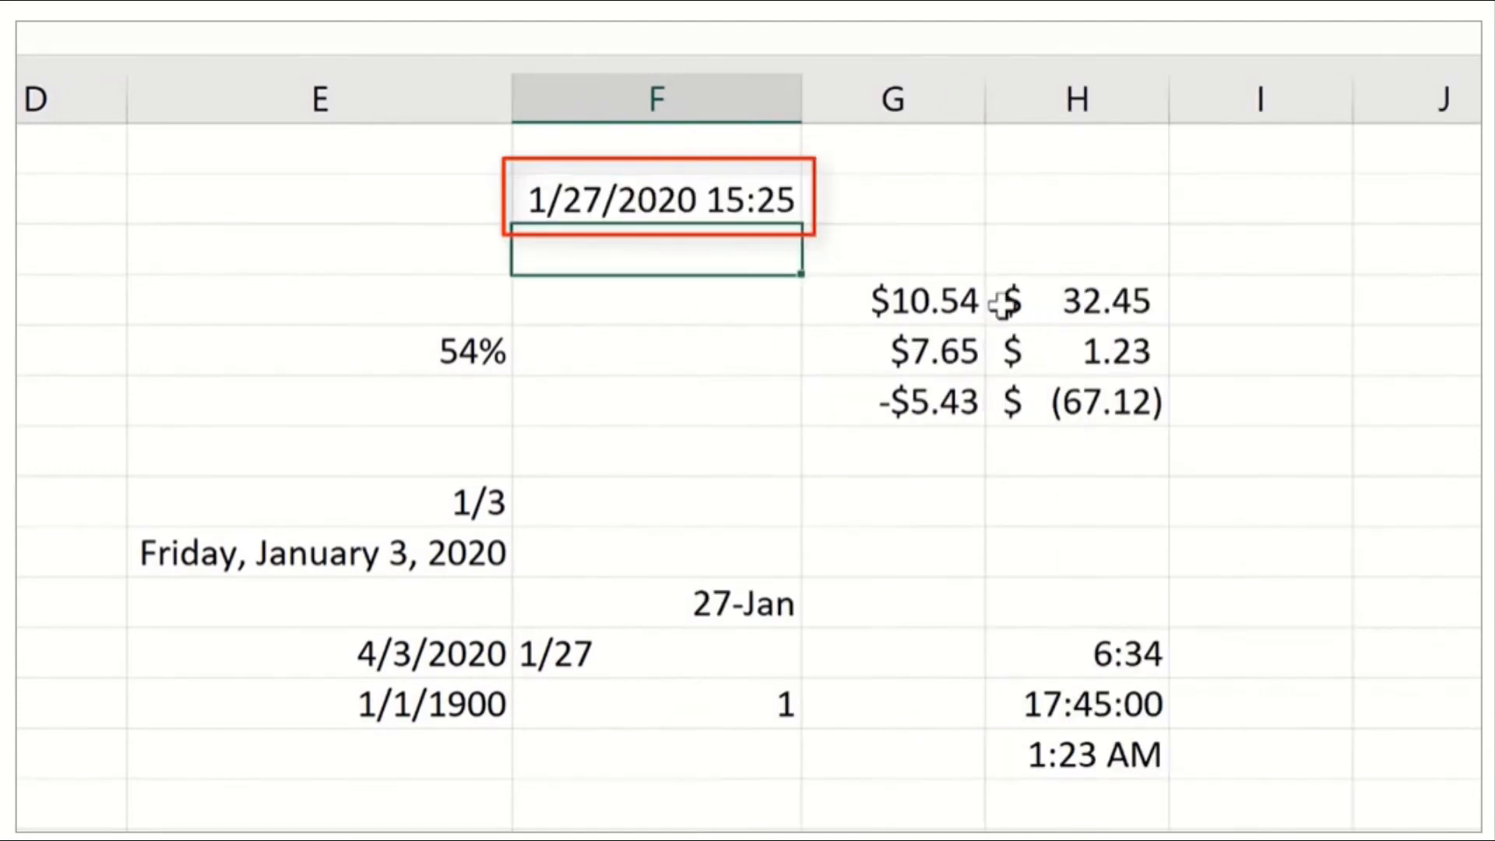
Enter the formula =NUMBERVALUE(F2) in cell G2 to convert the current date and time to a number
left_click(911, 193)
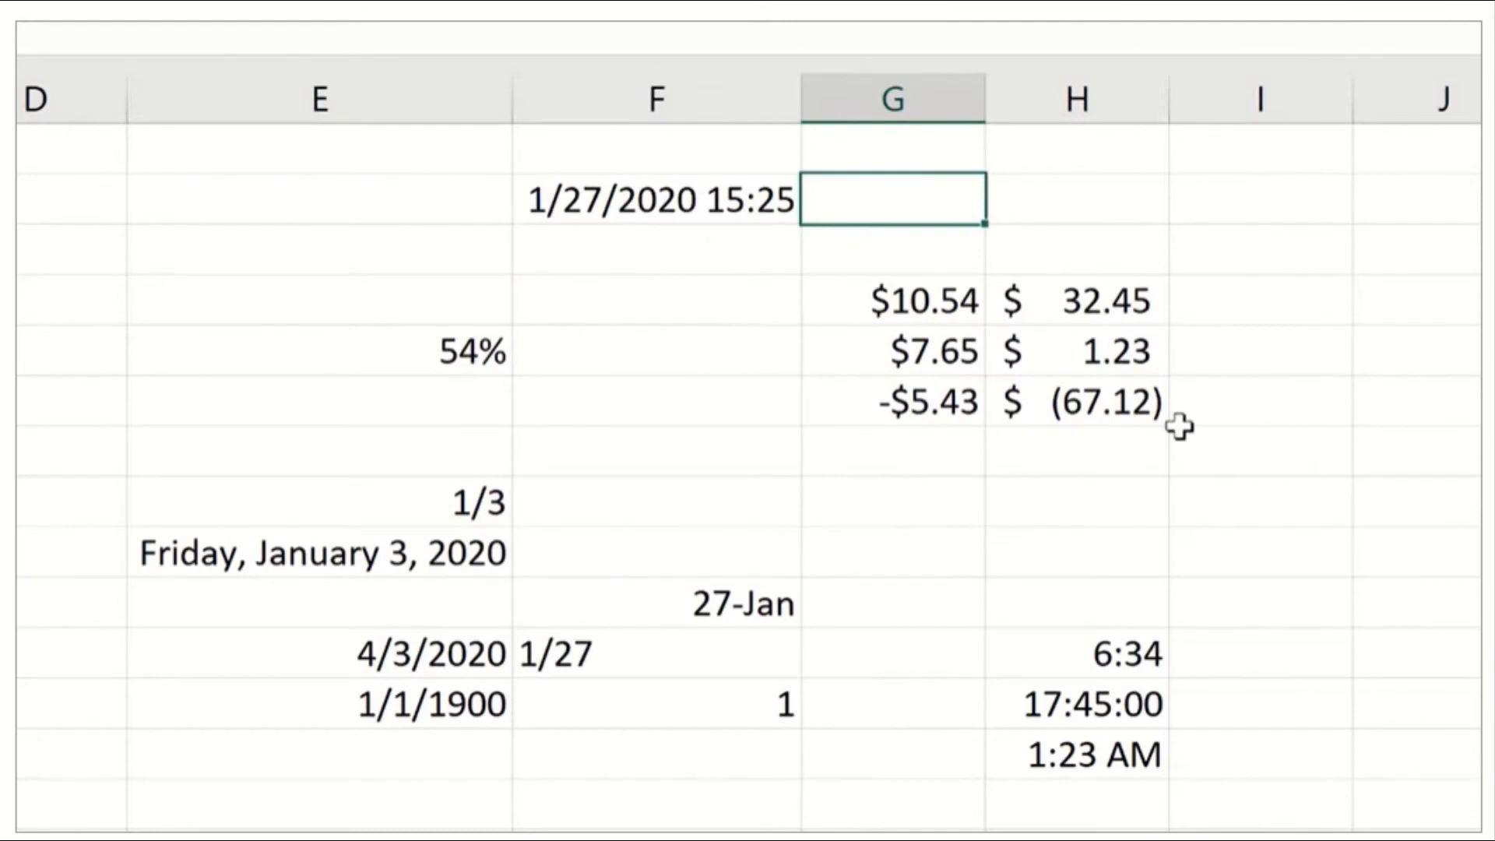
type("=numbervalue(")
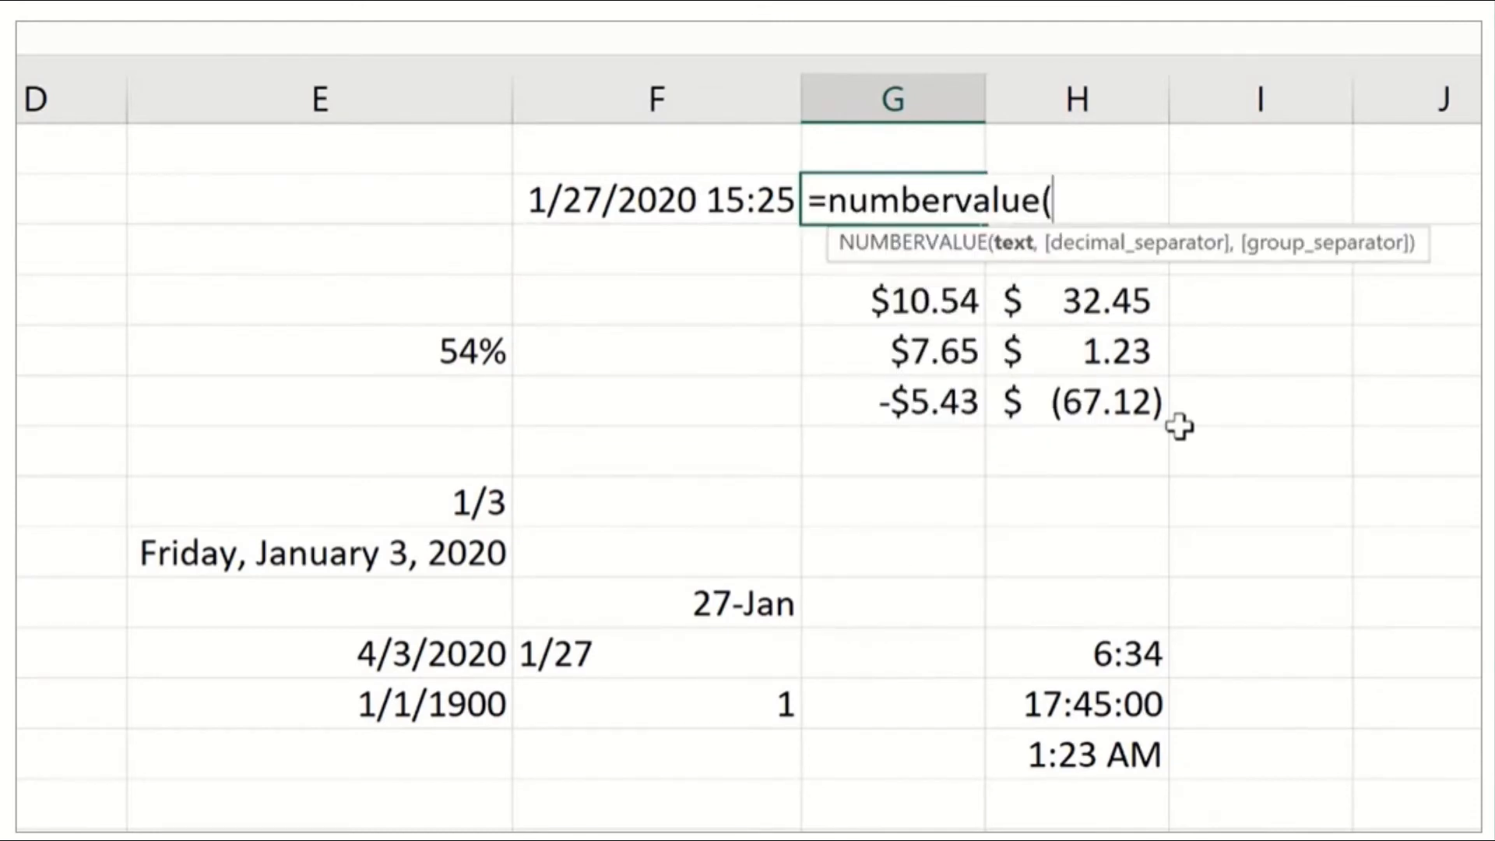
left_click(693, 206)
type(")")
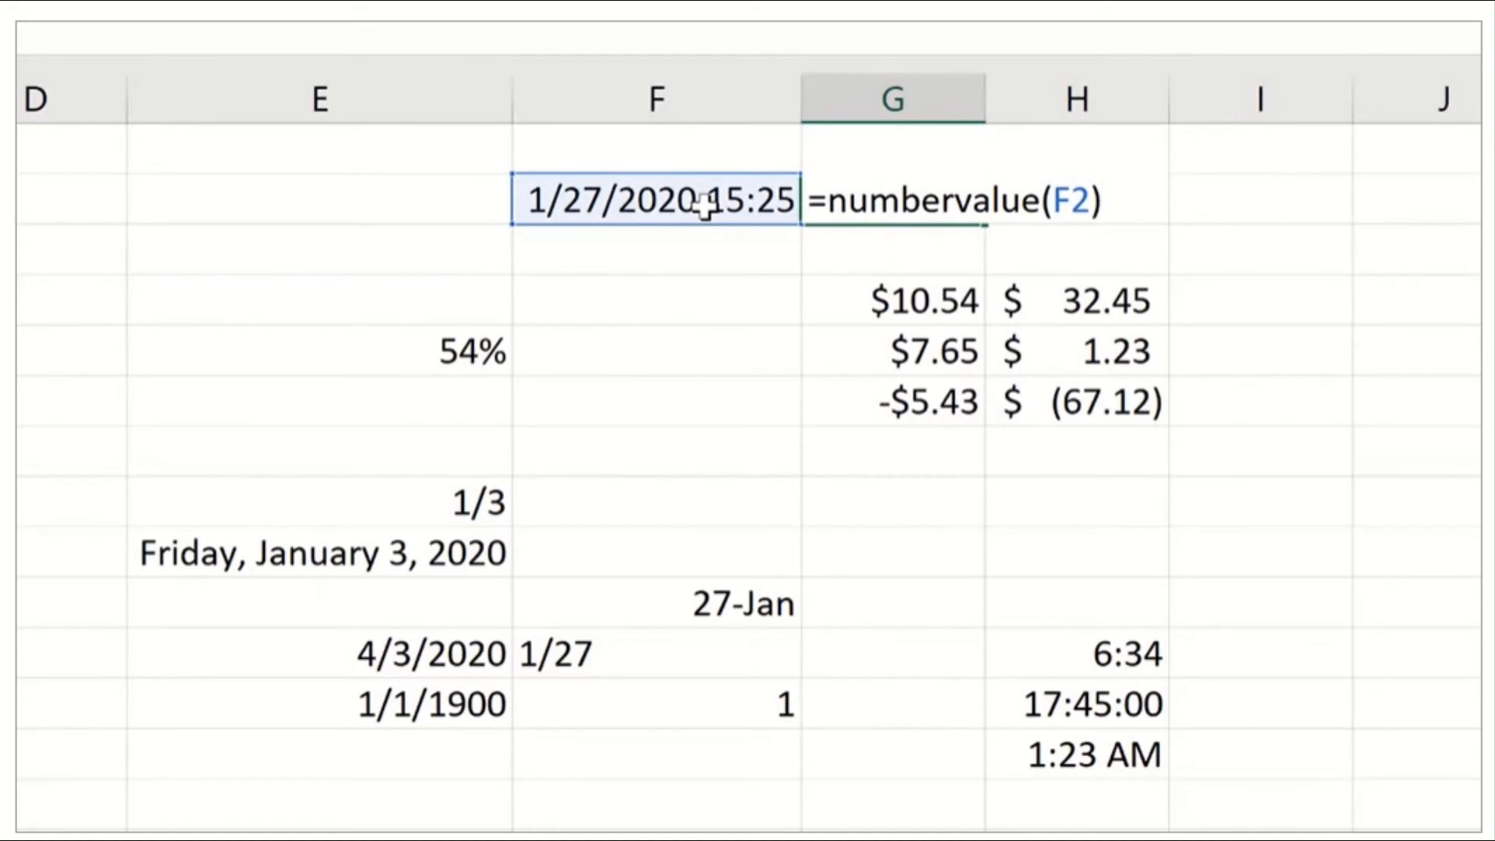
key("Return")
key("Up")
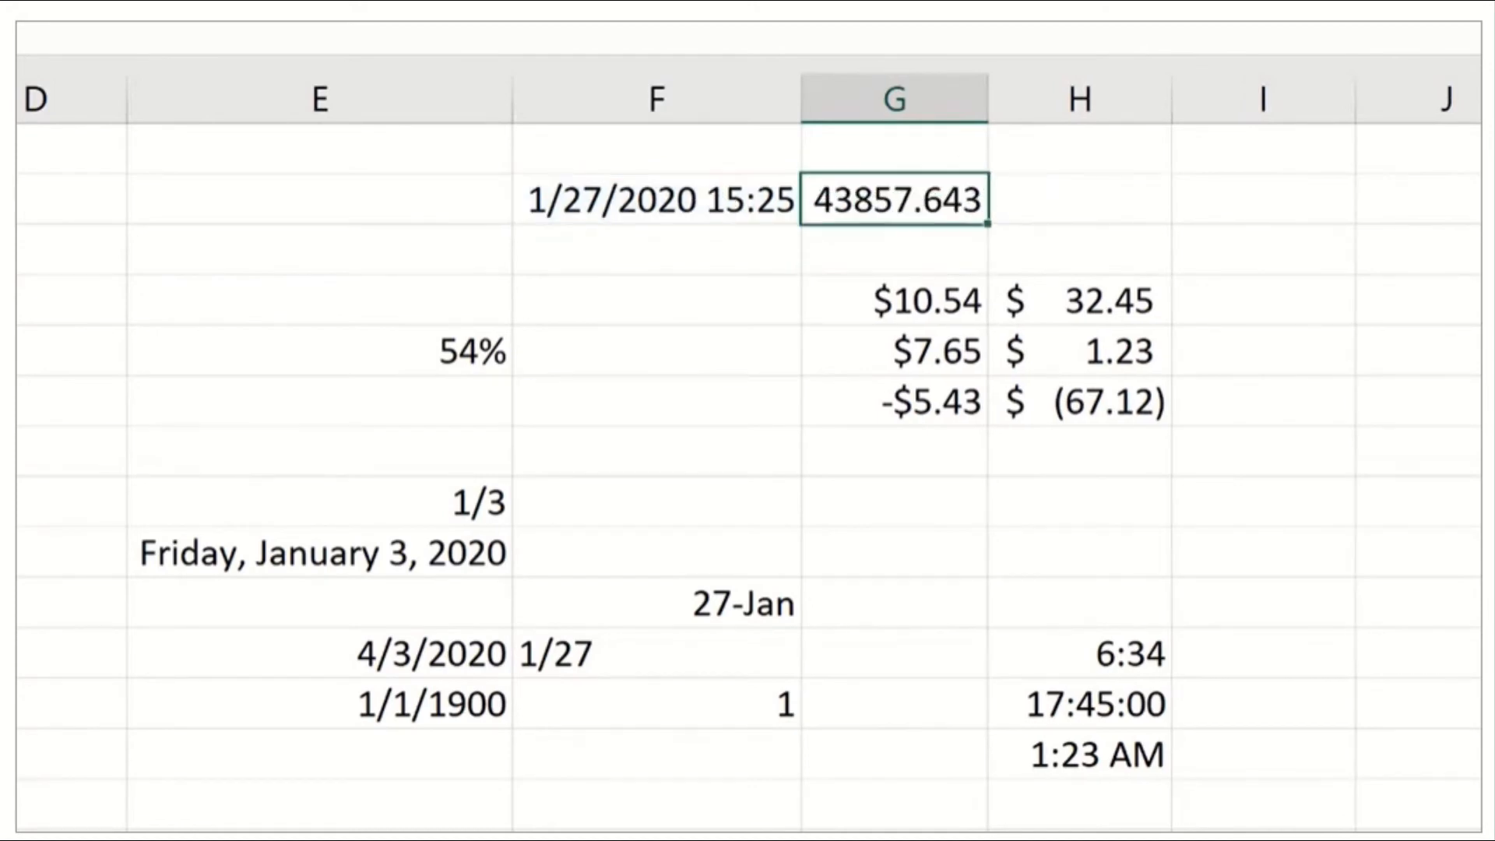